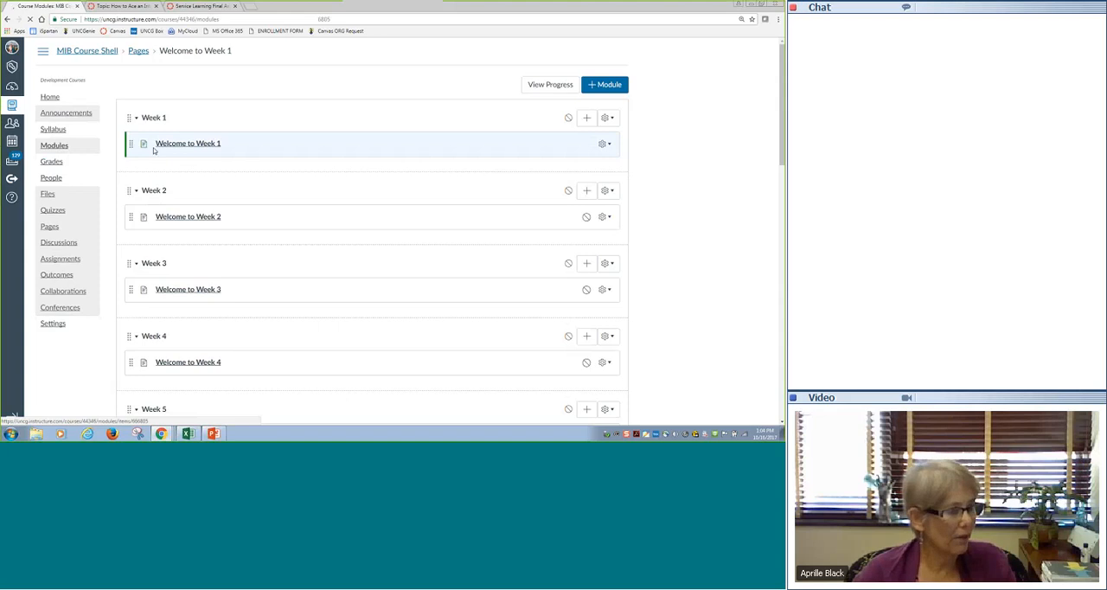
- Open the Welcome to Week 1 page and show its Assignments section
left_click(154, 147)
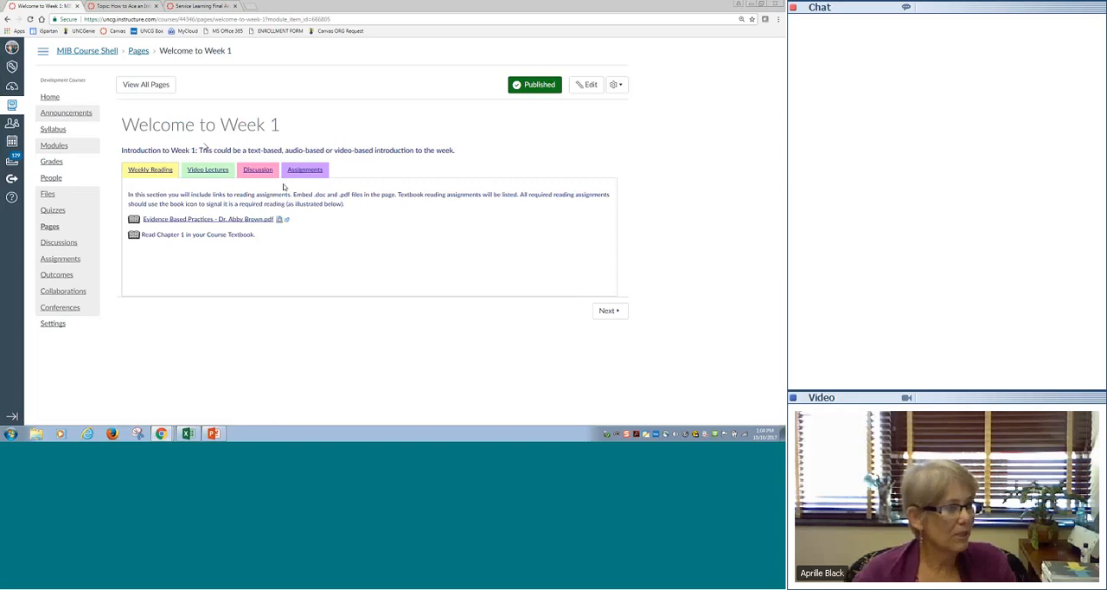
left_click(312, 173)
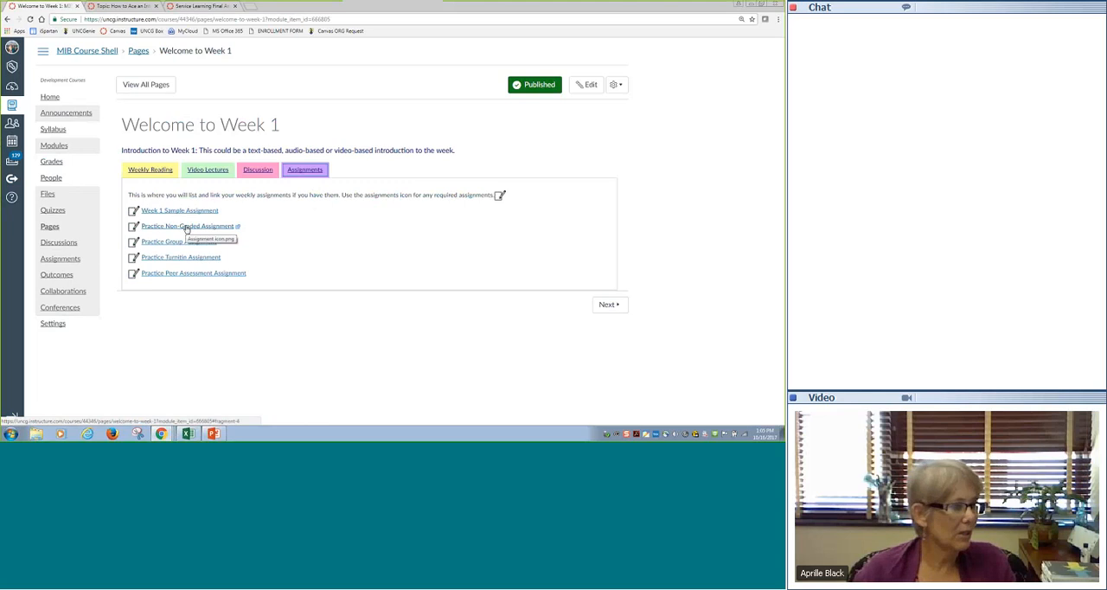
- Try to open the Practice Non-Graded Assignment from its link, then view and close the downloaded assignment icon image
left_click(215, 229)
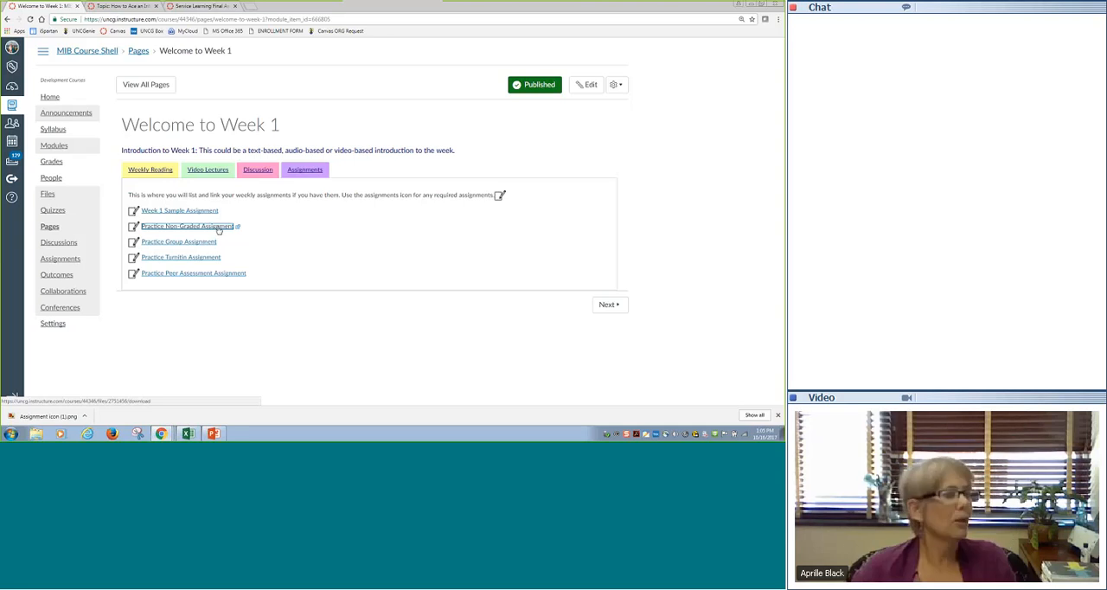
left_click(218, 229)
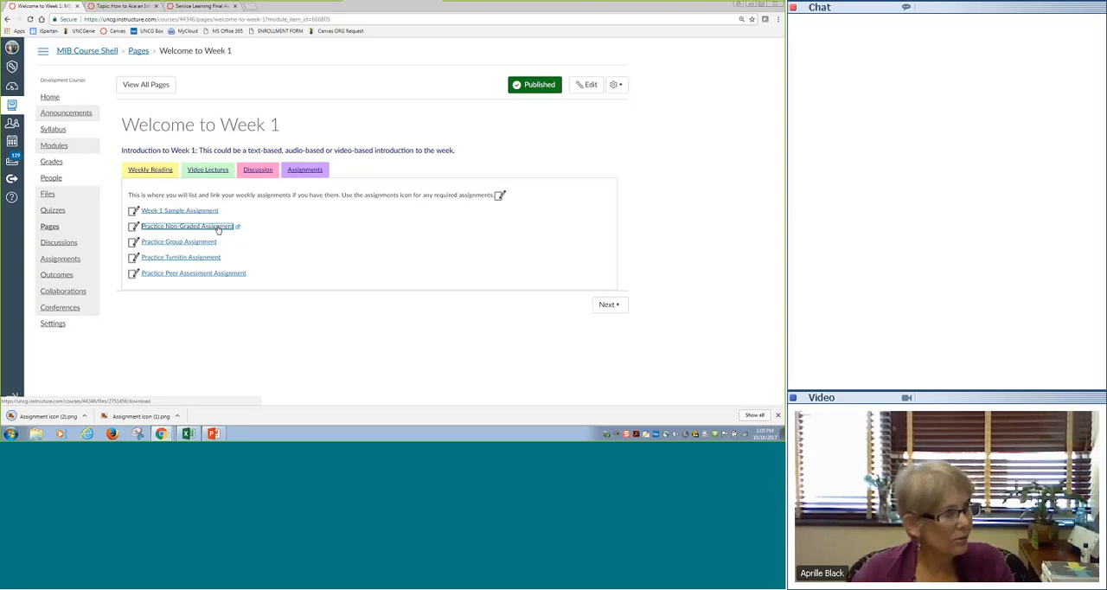
left_click(175, 228)
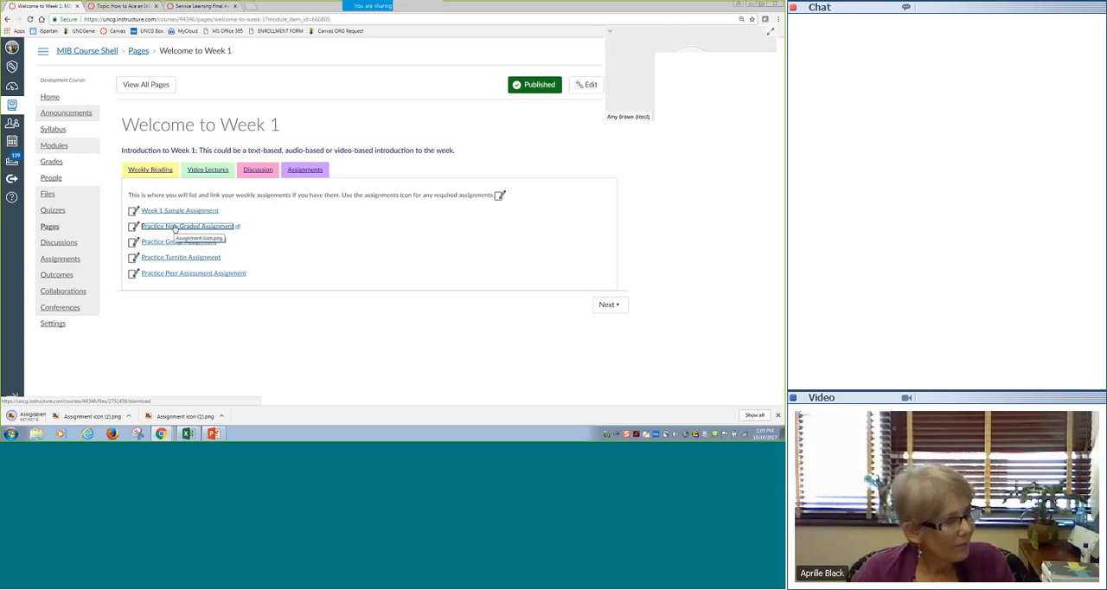
left_click(52, 416)
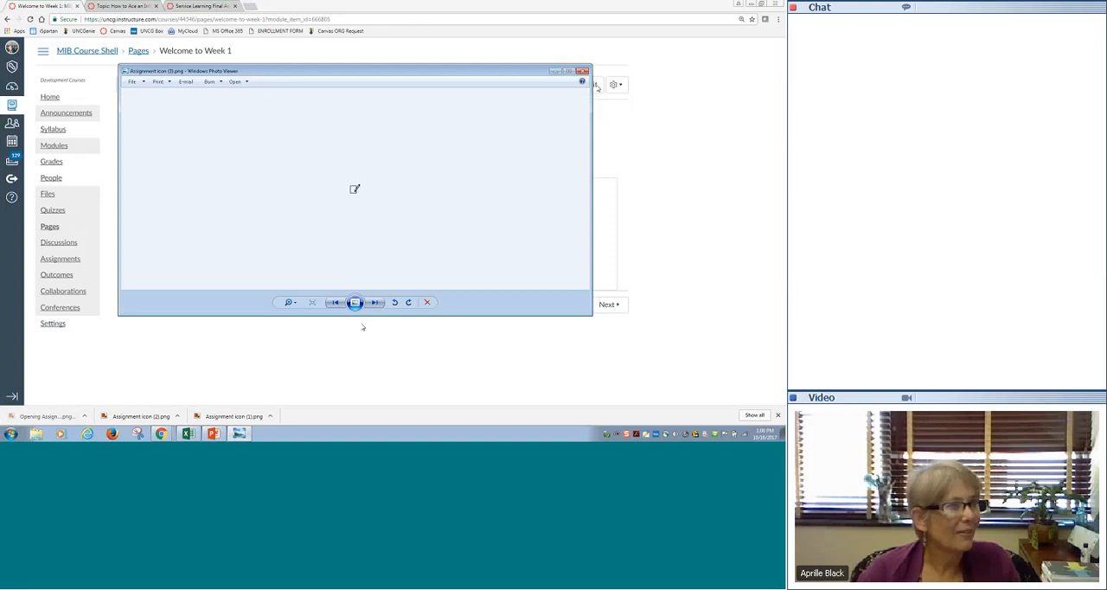
left_click(583, 72)
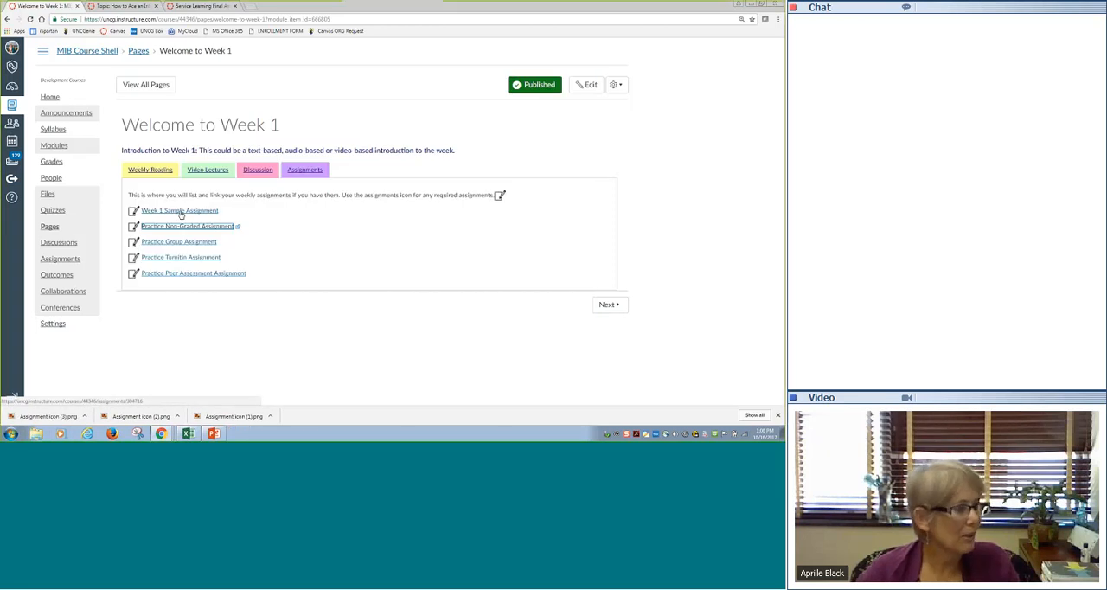
- Open the Week 1 Sample Assignment for editing and look through its submission type options
left_click(181, 212)
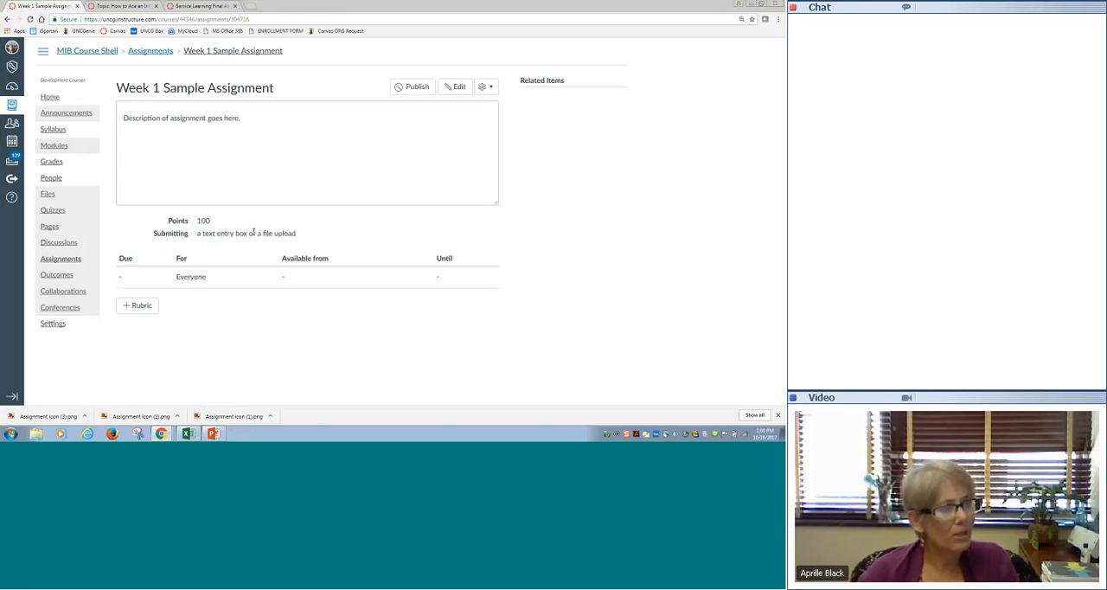
left_click(464, 87)
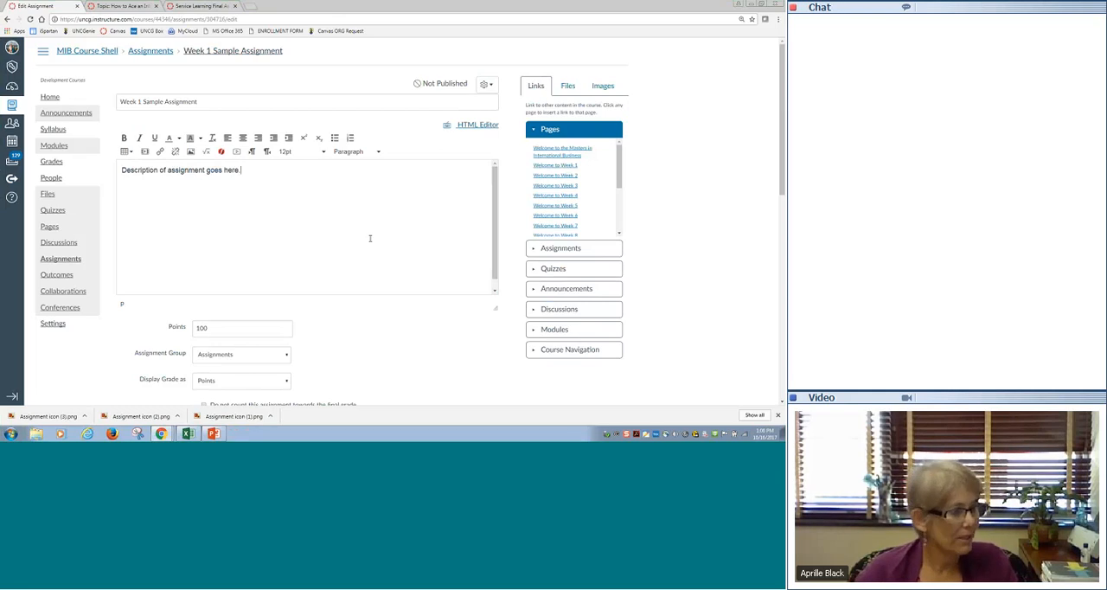
scroll(372, 239, "down", 4)
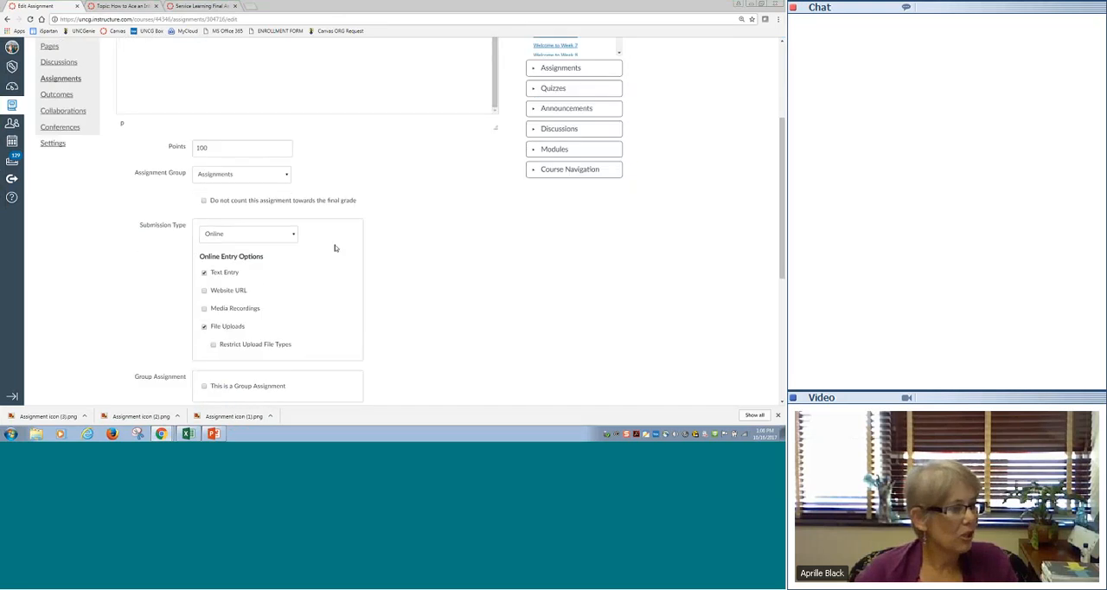
left_click(294, 235)
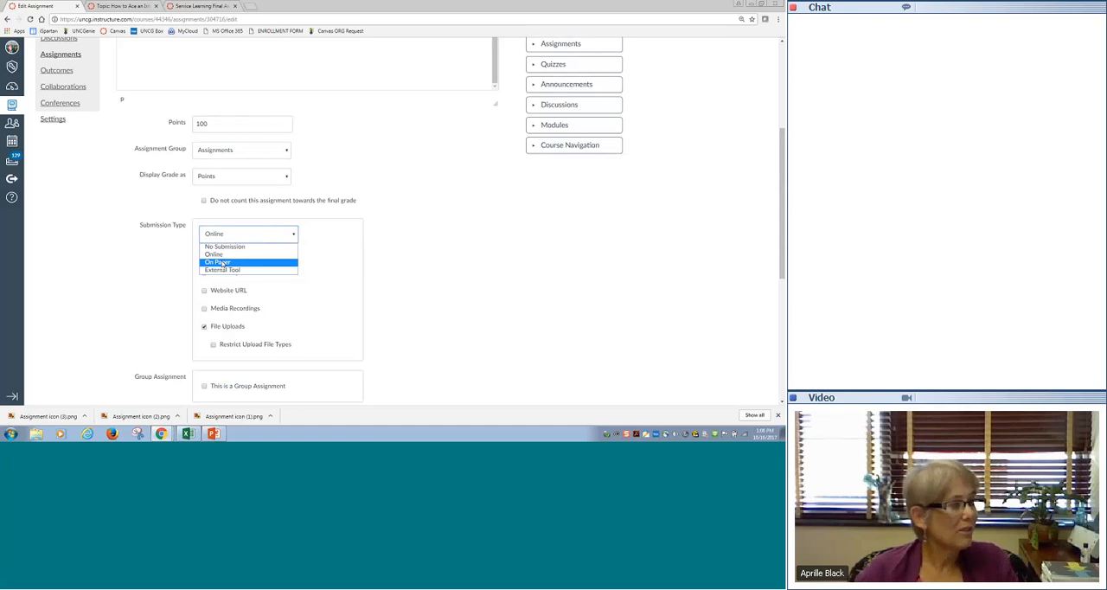
left_click(241, 180)
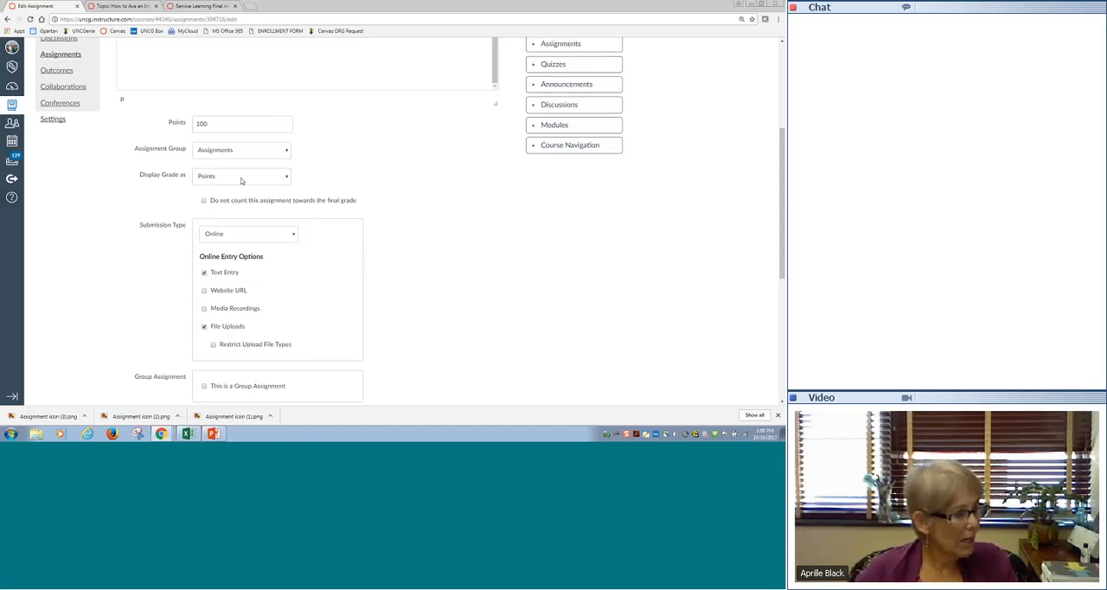
- Set the Week 1 Sample Assignment's grade display to Not Graded and its points to 0
left_click(240, 177)
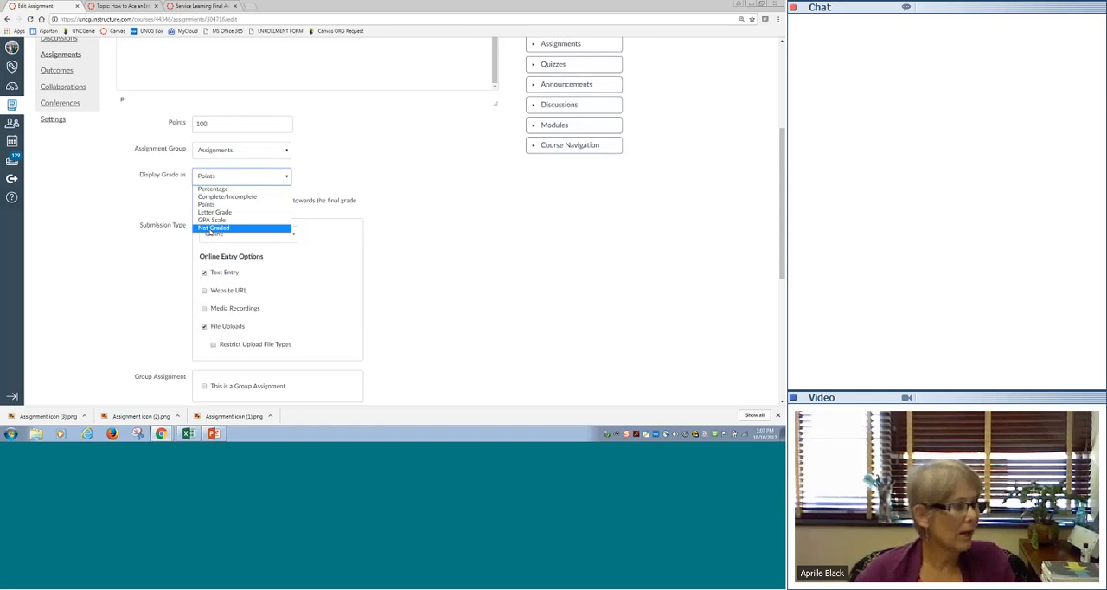
left_click(212, 228)
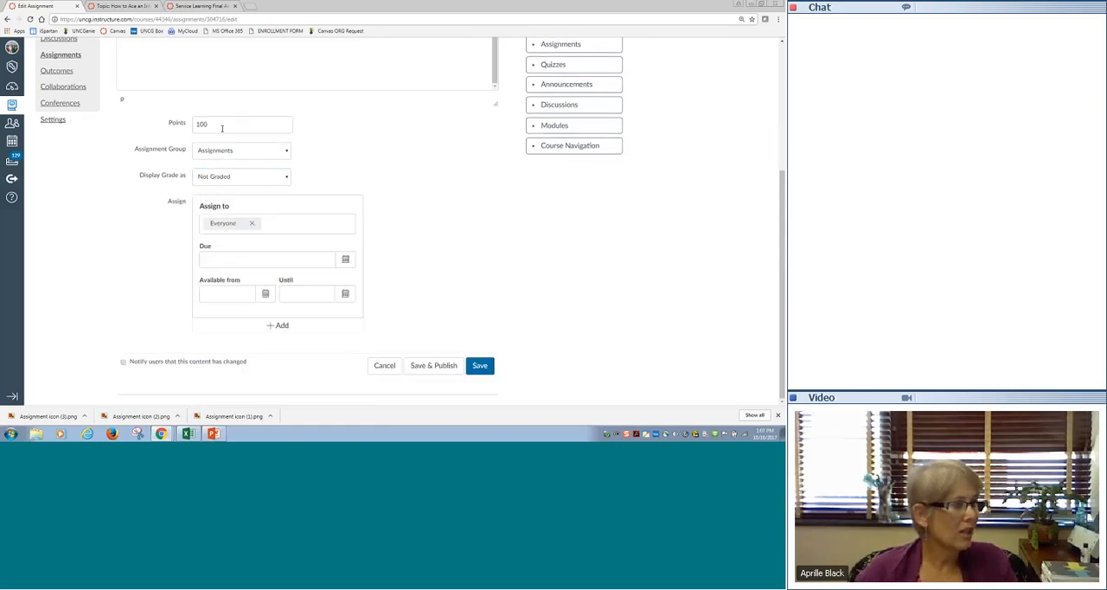
left_click_drag(222, 128, 179, 122)
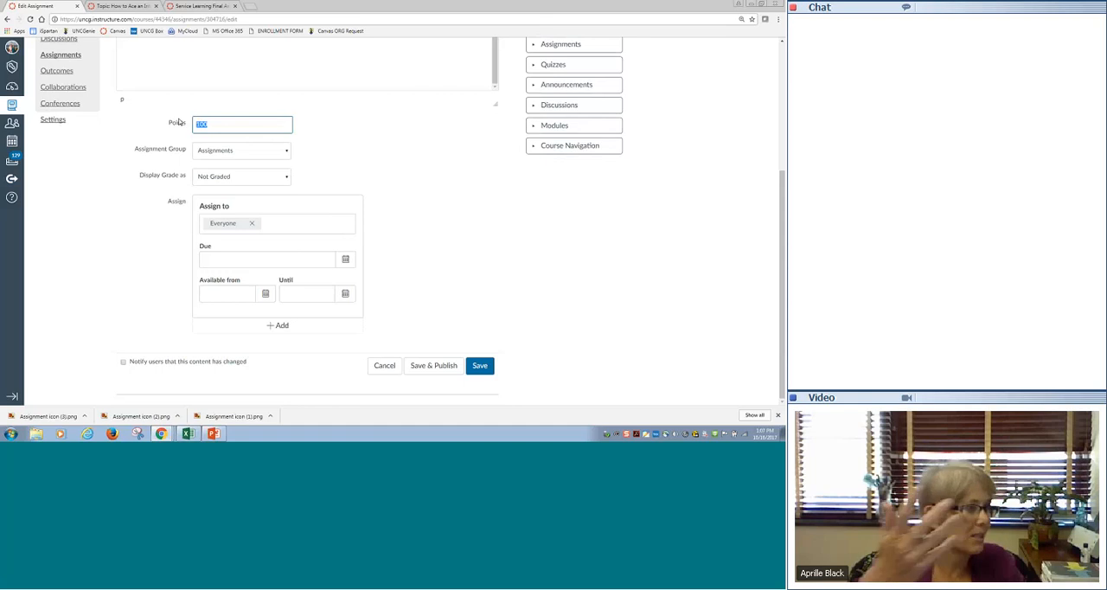
type("0")
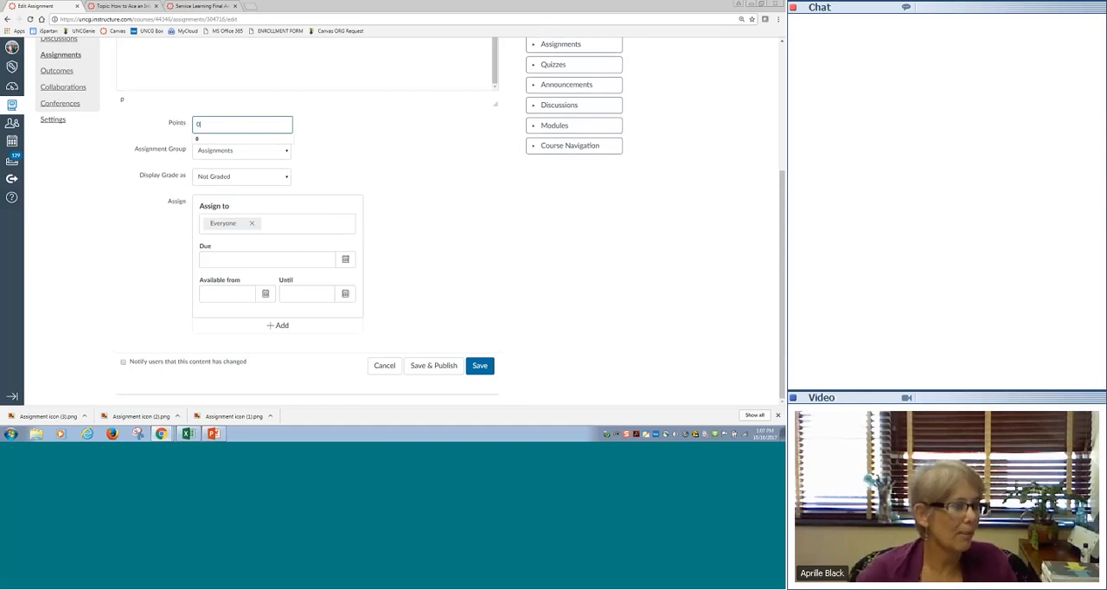
left_click(385, 140)
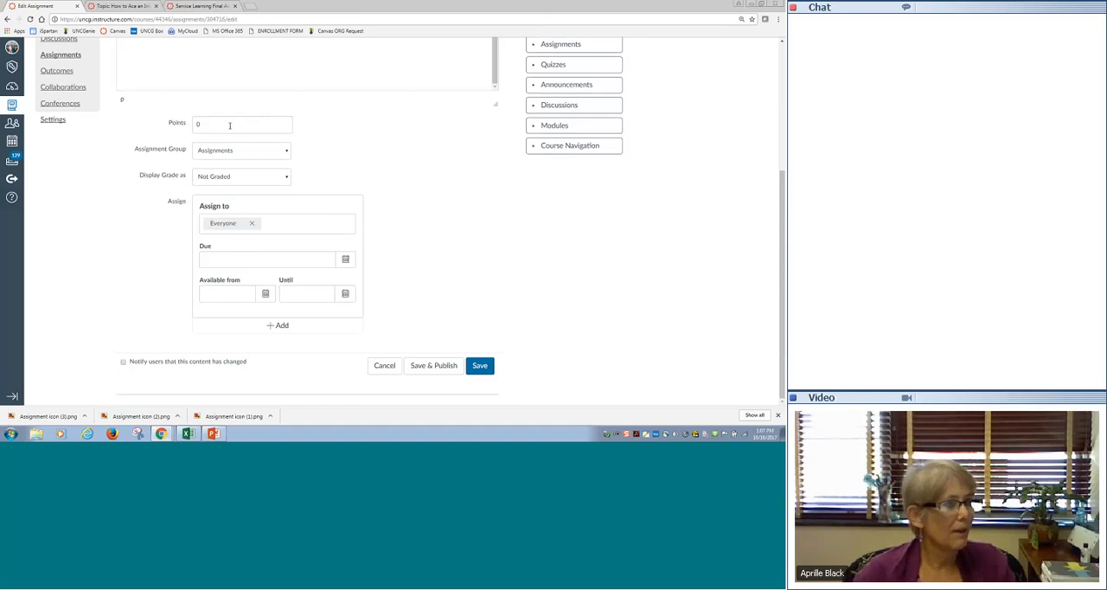
- Review the available assignment group and grade display options for the Week 1 Sample Assignment
left_click(284, 152)
left_click(320, 161)
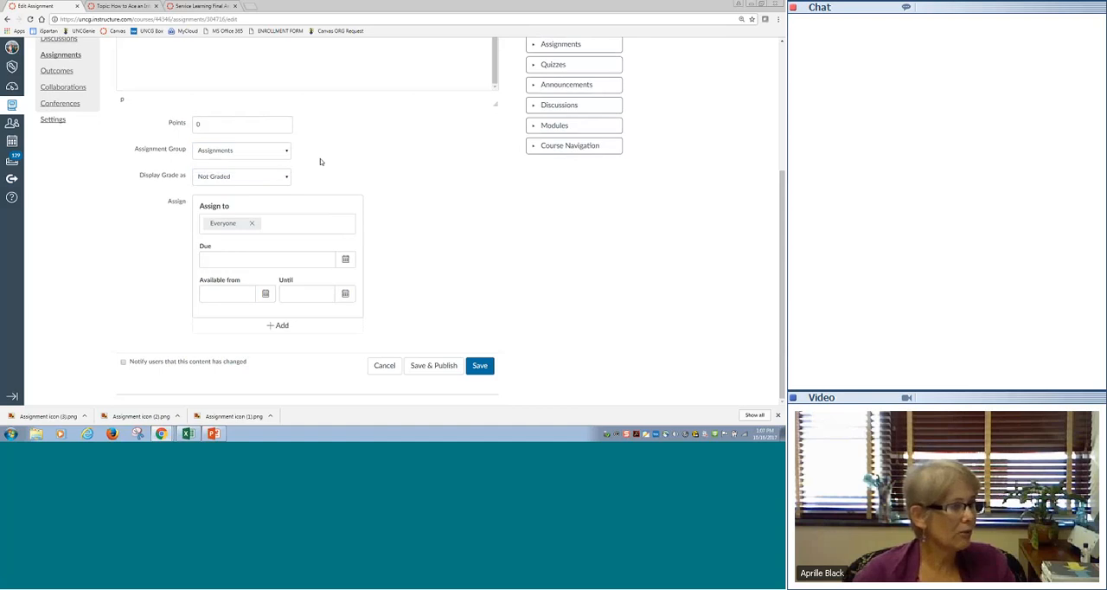
left_click(284, 177)
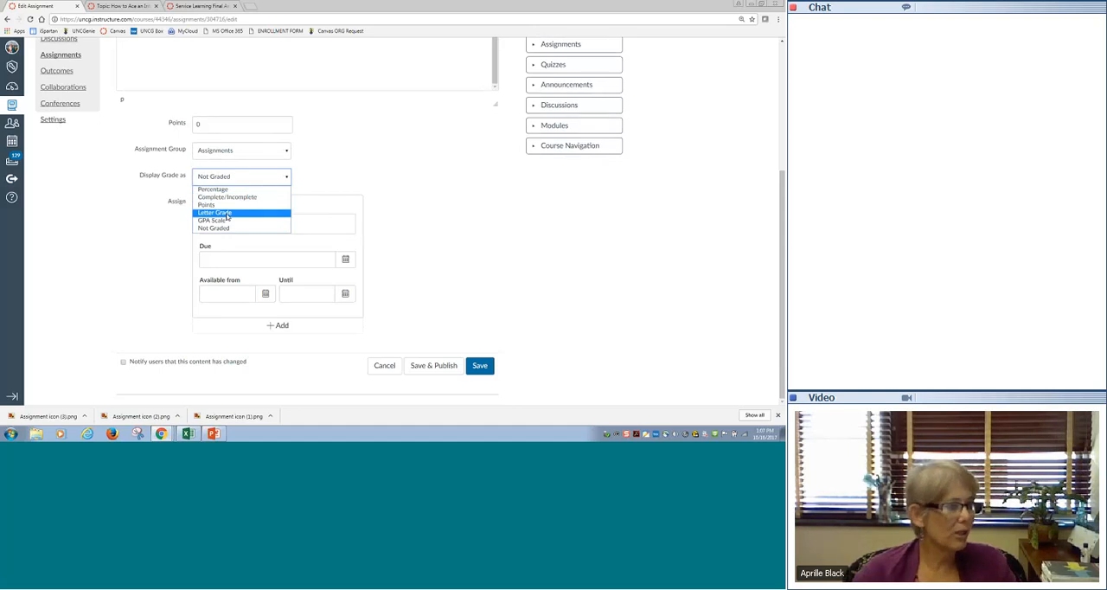
left_click(383, 234)
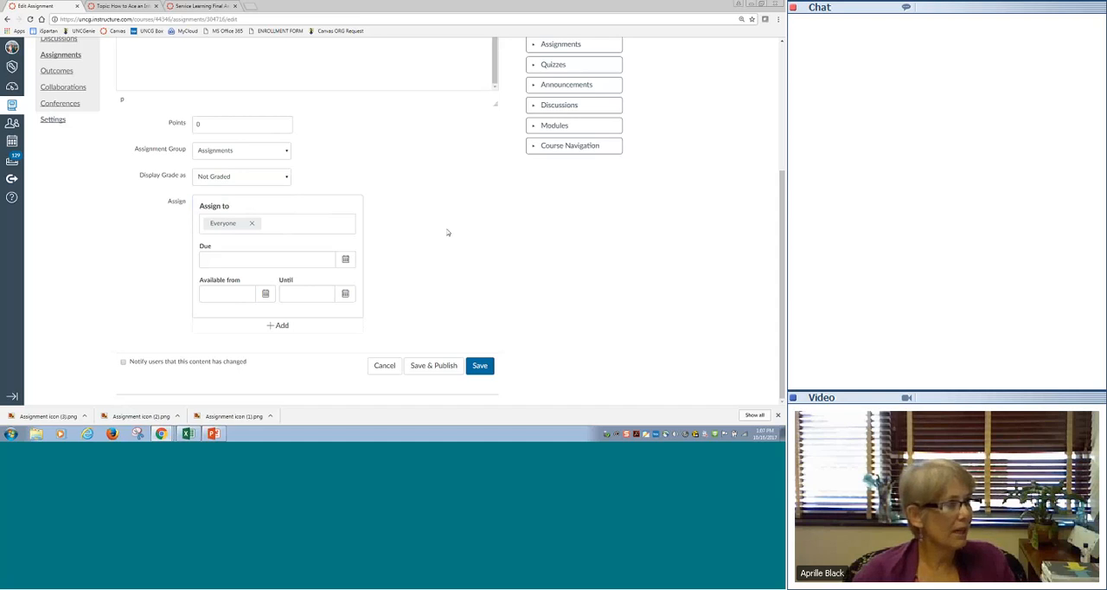
- Switch to the PowerPoint presentation to view the slide listing Canvas assignment types, and return to the assignment editor
scroll(447, 231, "up", 3)
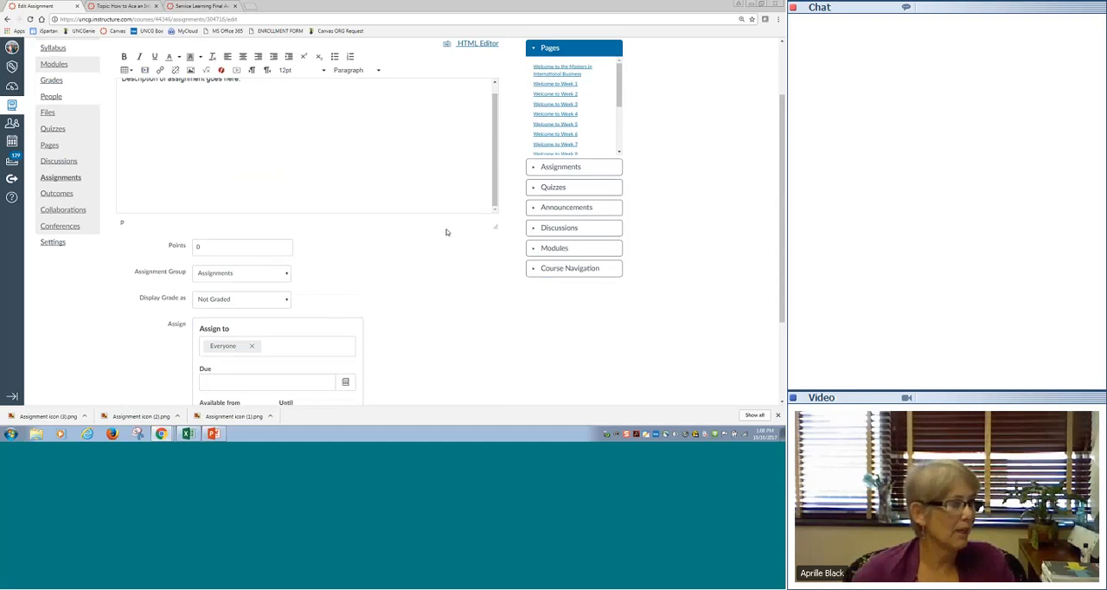
scroll(463, 278, "up", 2)
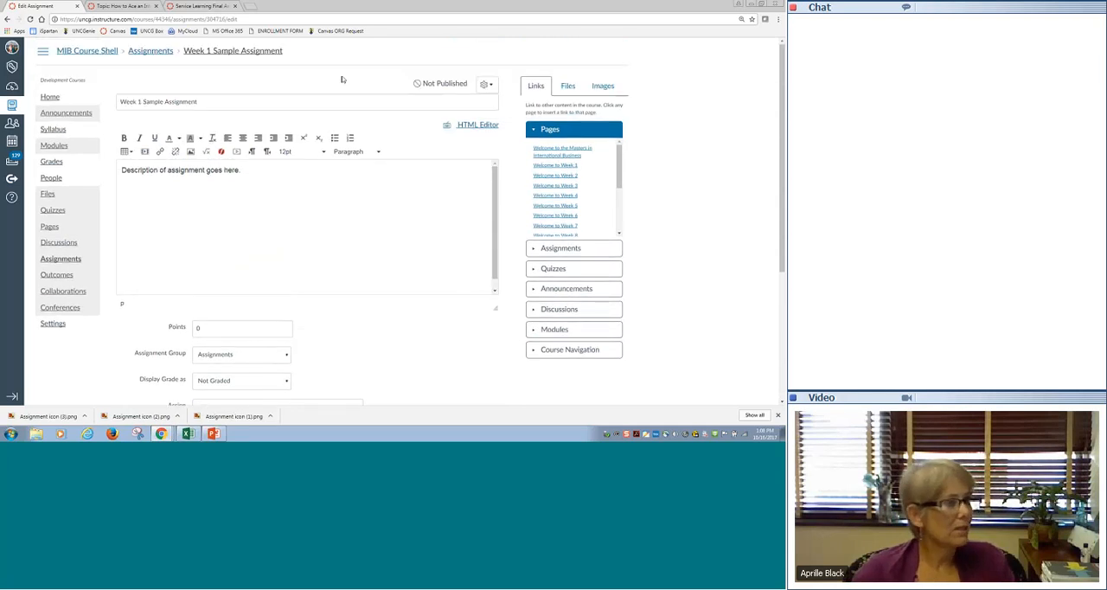
key("alt+Tab")
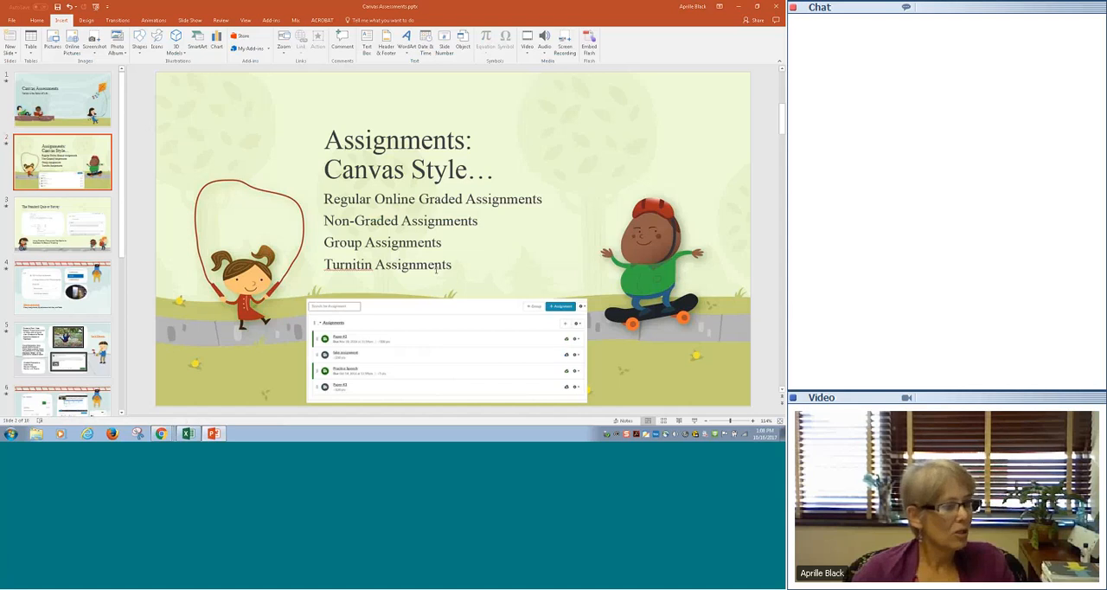
left_click(736, 7)
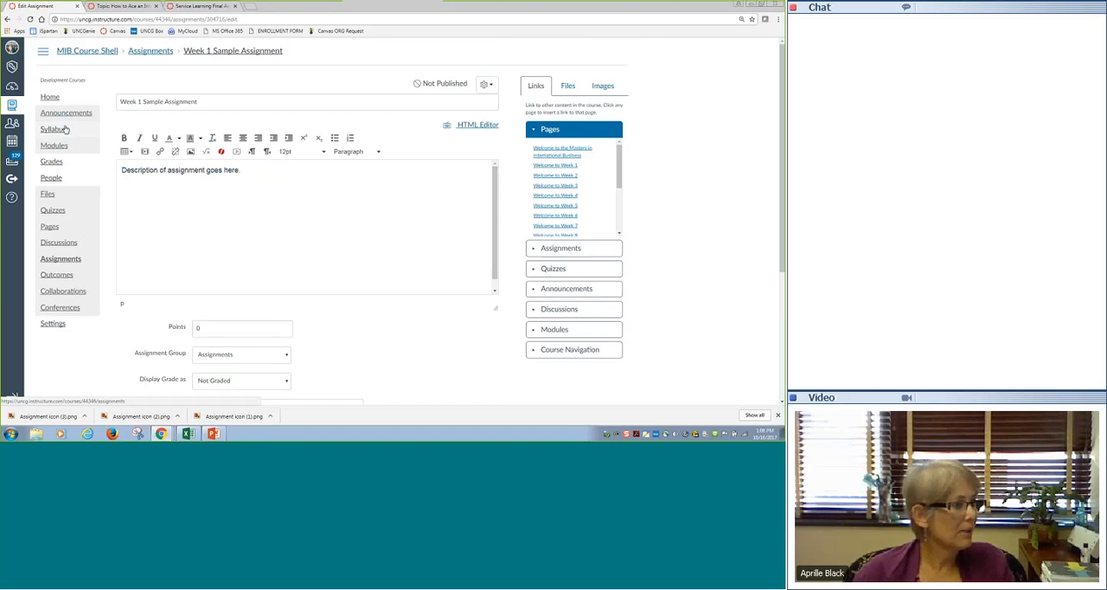
- Leave the Week 1 edit unsaved and open the Practice Turnitin Assignment's settings from the course's assignment list
left_click(64, 260)
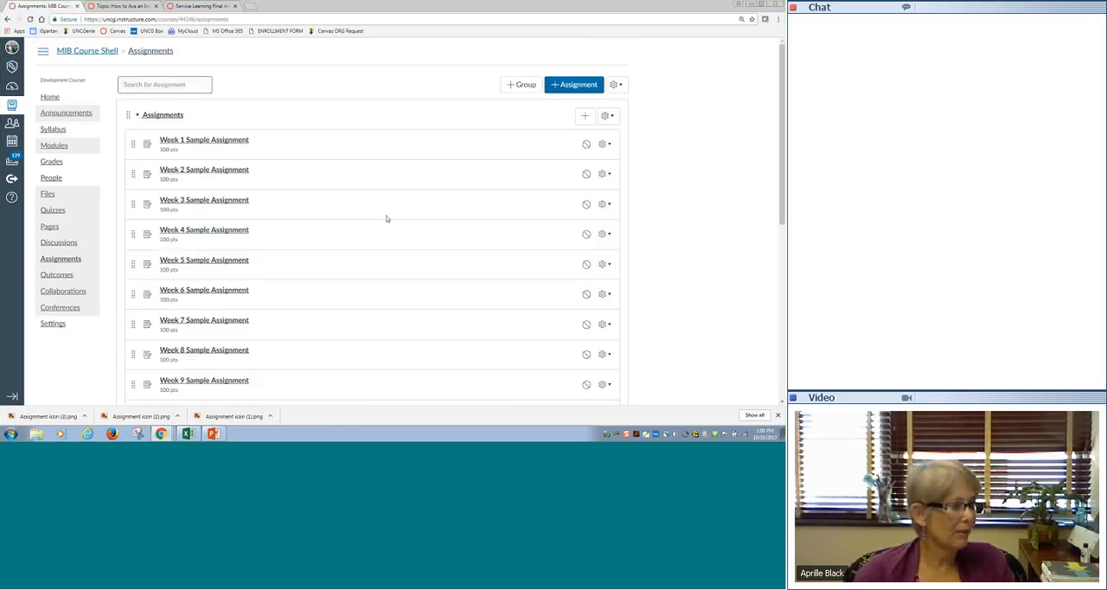
scroll(387, 219, "down", 5)
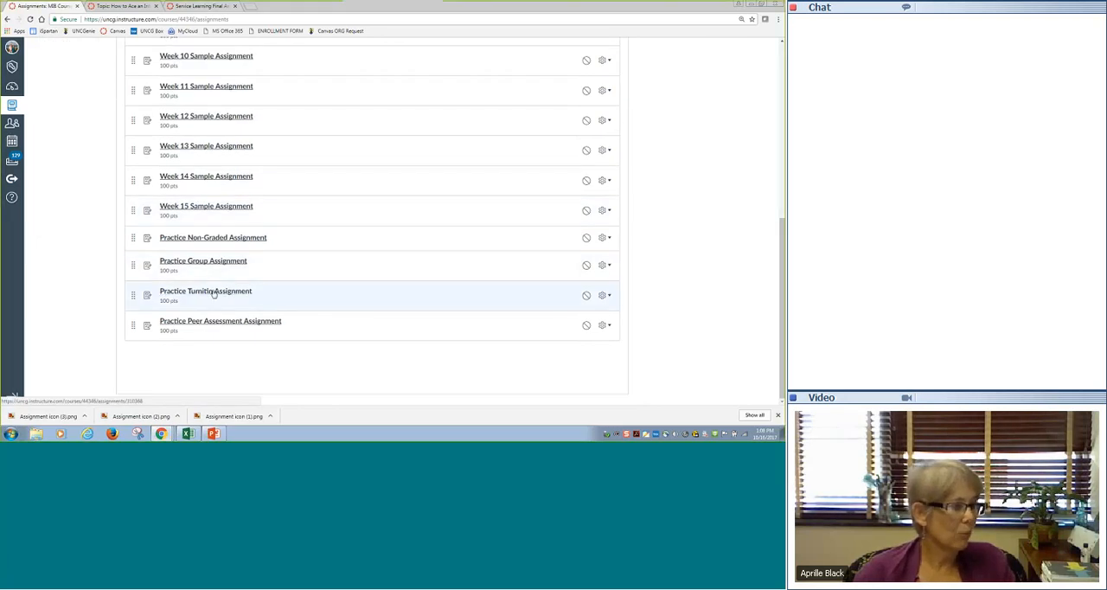
left_click(213, 294)
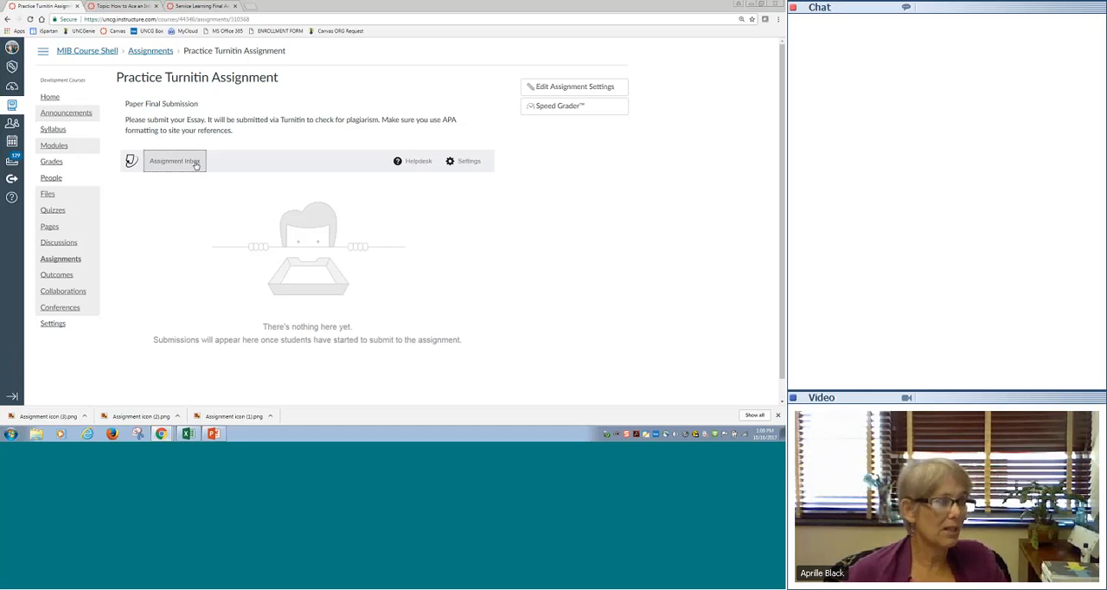
left_click(563, 93)
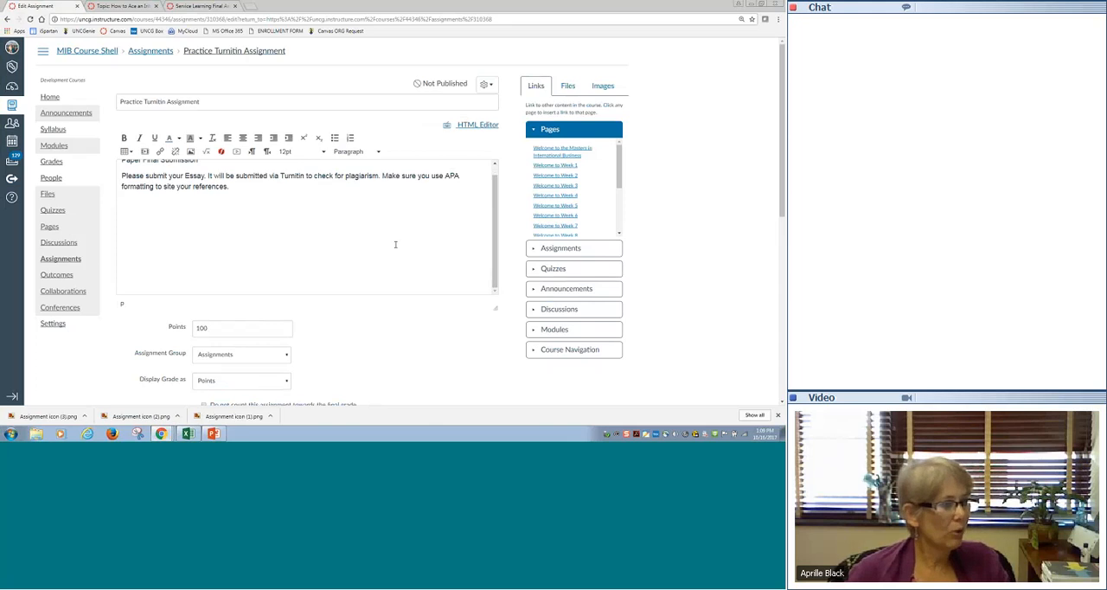
- Find and select Turnitin as the external submission tool for the Practice Turnitin Assignment
scroll(395, 245, "down", 5)
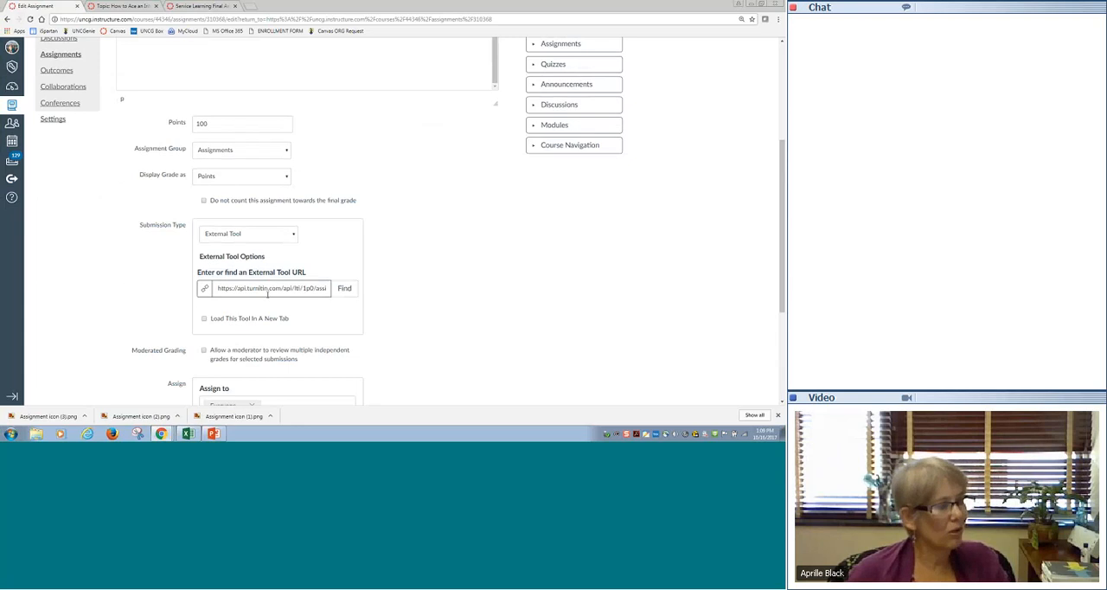
left_click(345, 289)
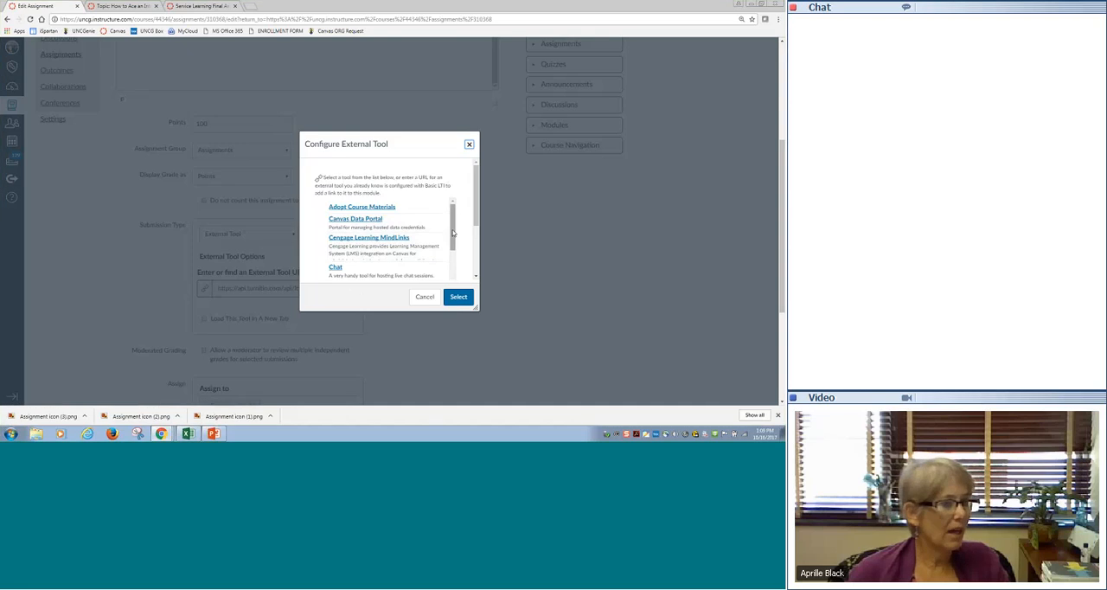
scroll(433, 246, "down", 2)
scroll(445, 260, "down", 4)
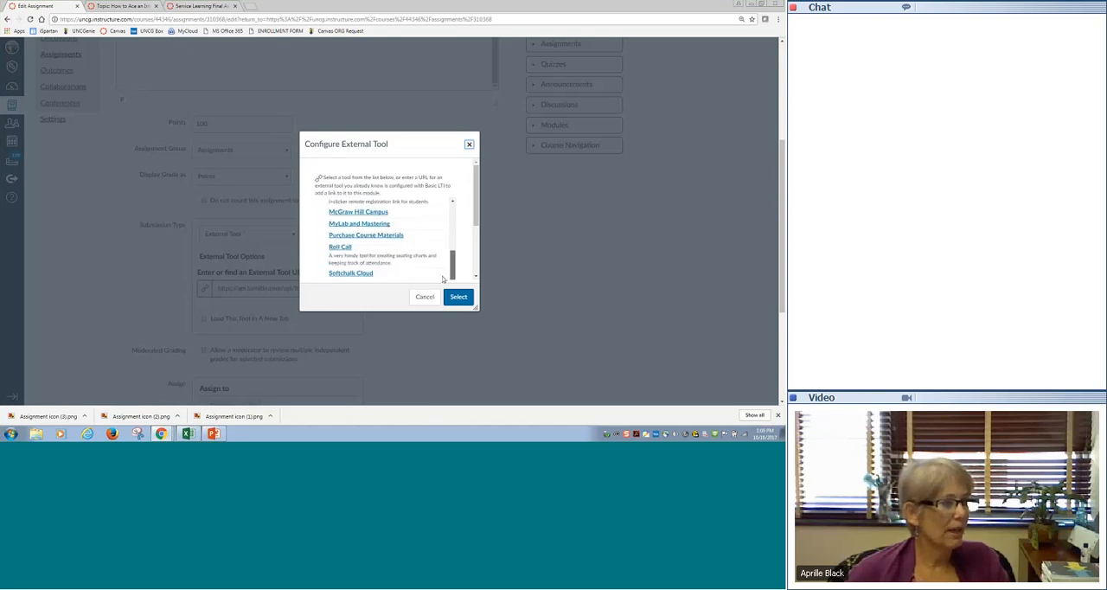
scroll(432, 260, "down", 2)
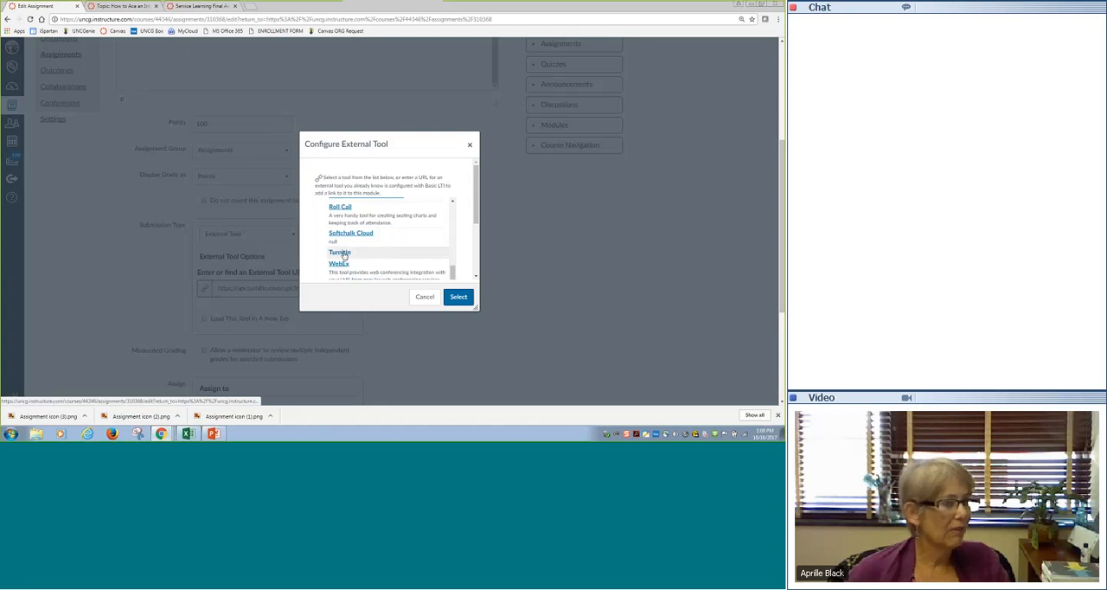
left_click(344, 253)
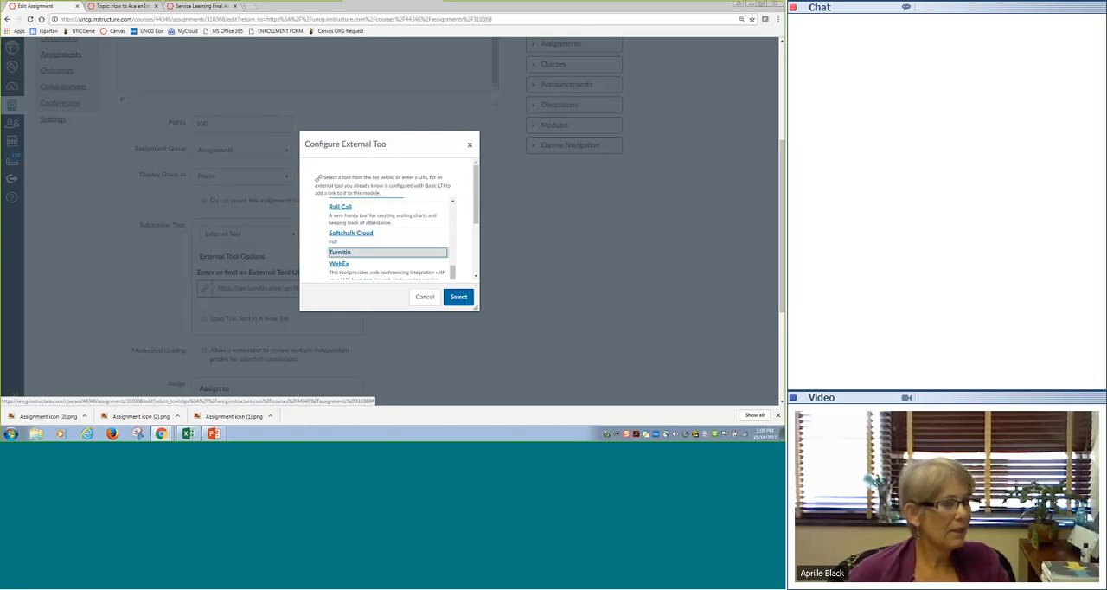
left_click(457, 296)
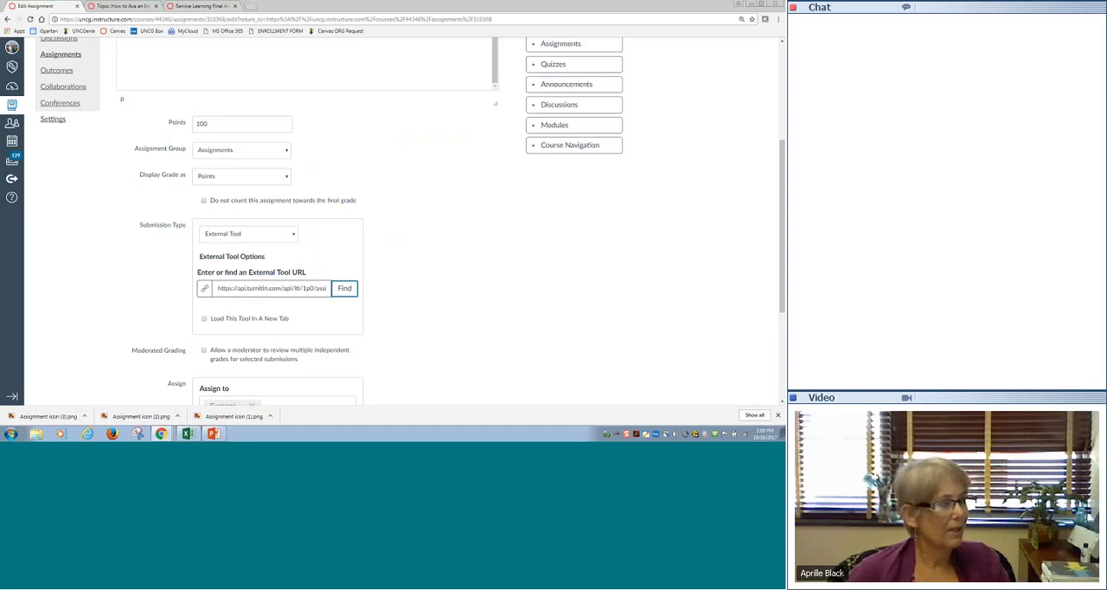
scroll(465, 300, "down", 3)
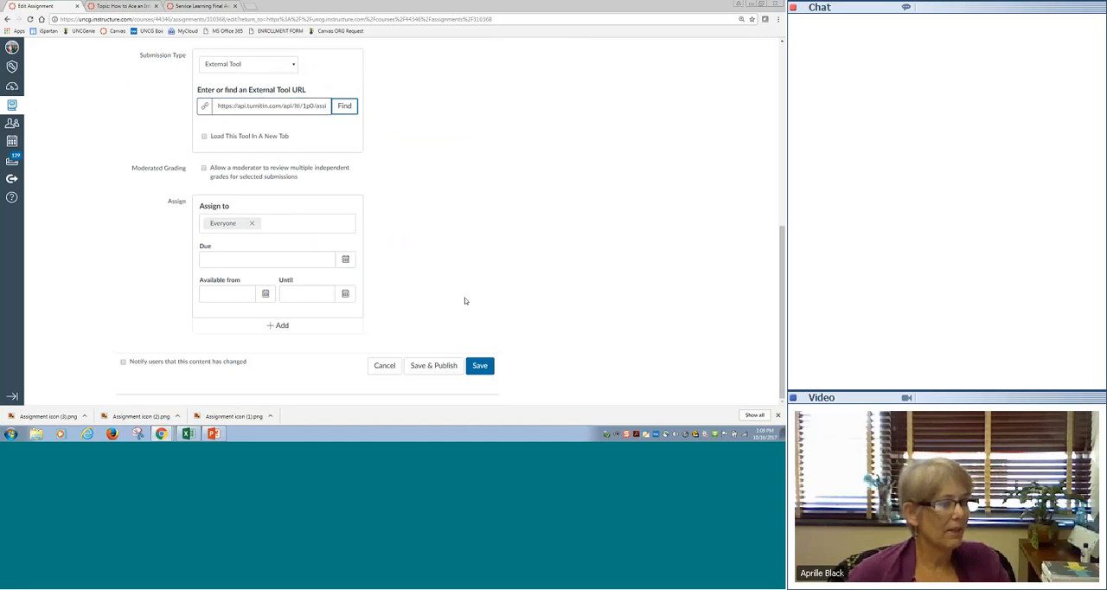
- Save the Practice Turnitin Assignment, check the assignment types slide in the PowerPoint presentation, and return to Canvas
left_click(480, 365)
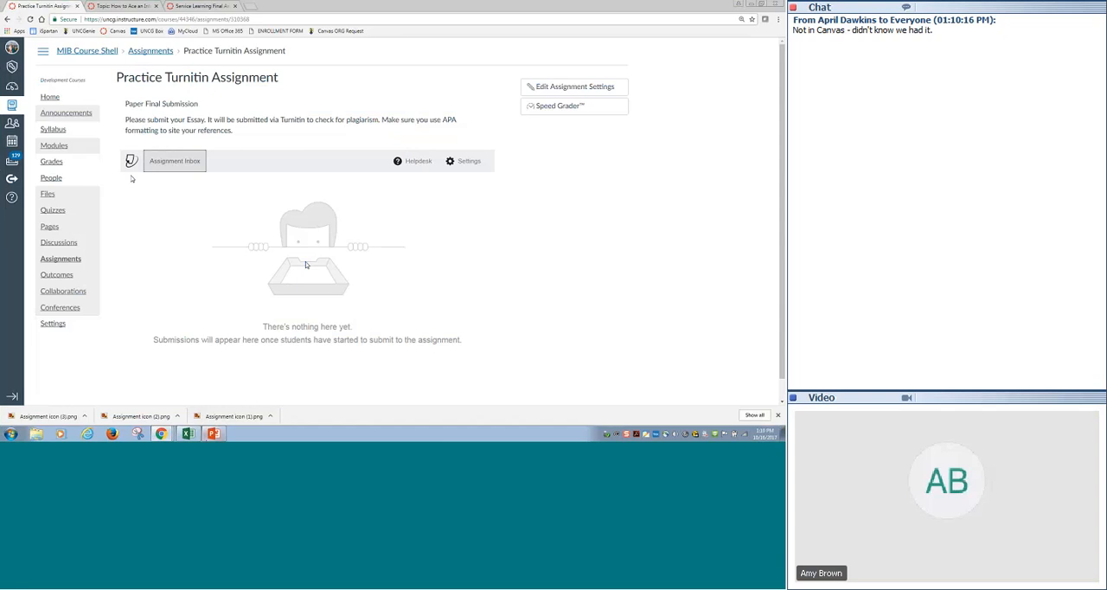
left_click(213, 433)
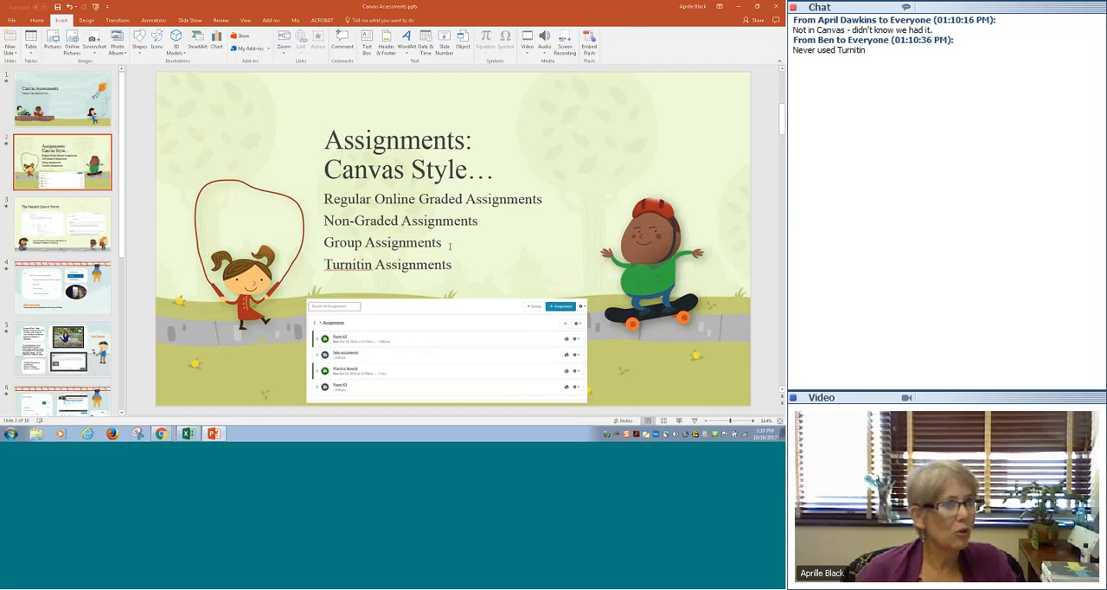
left_click(740, 7)
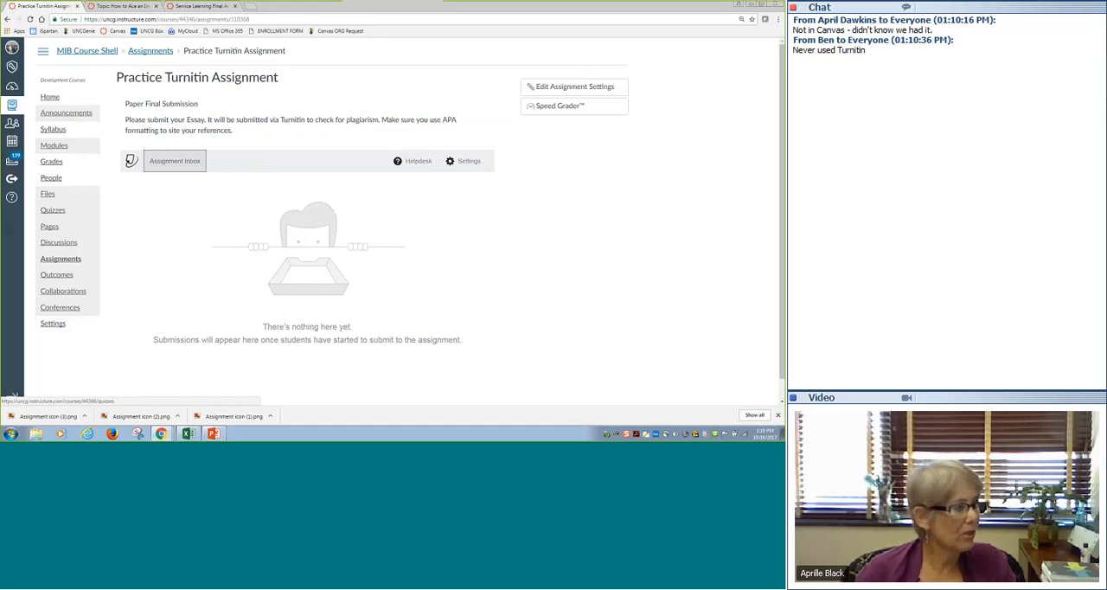
- Open the Practice Group Assignment from the course's assignment list for editing
left_click(60, 259)
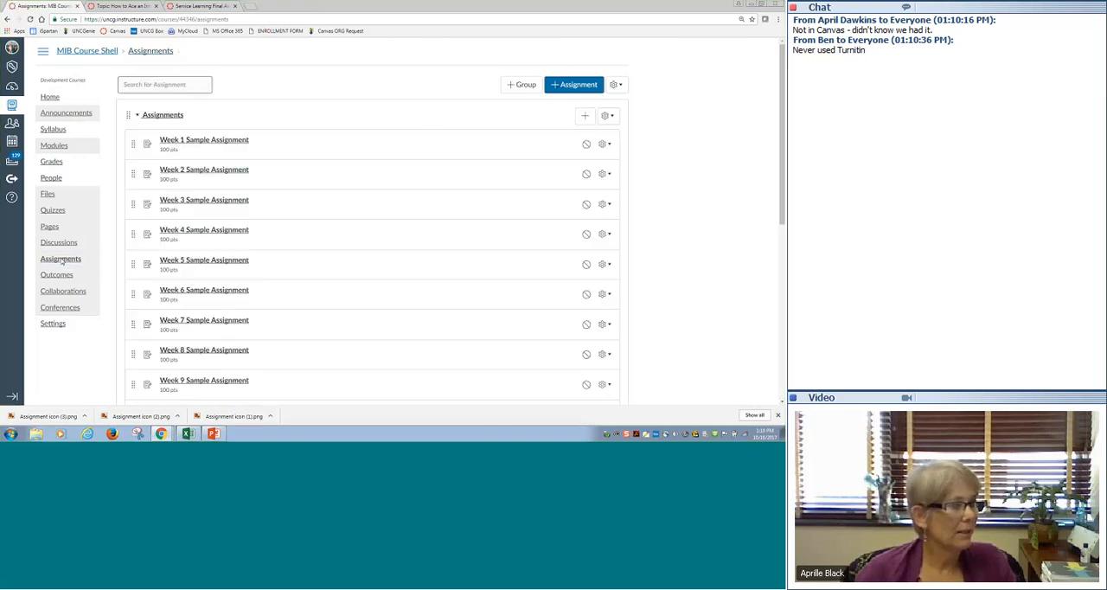
scroll(423, 279, "down", 3)
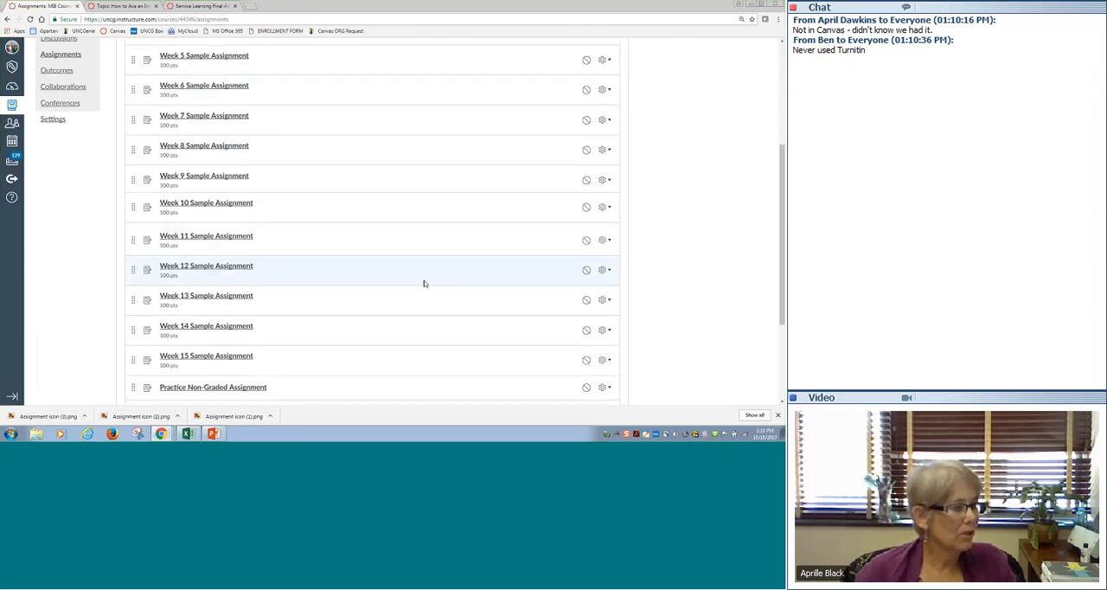
left_click(202, 263)
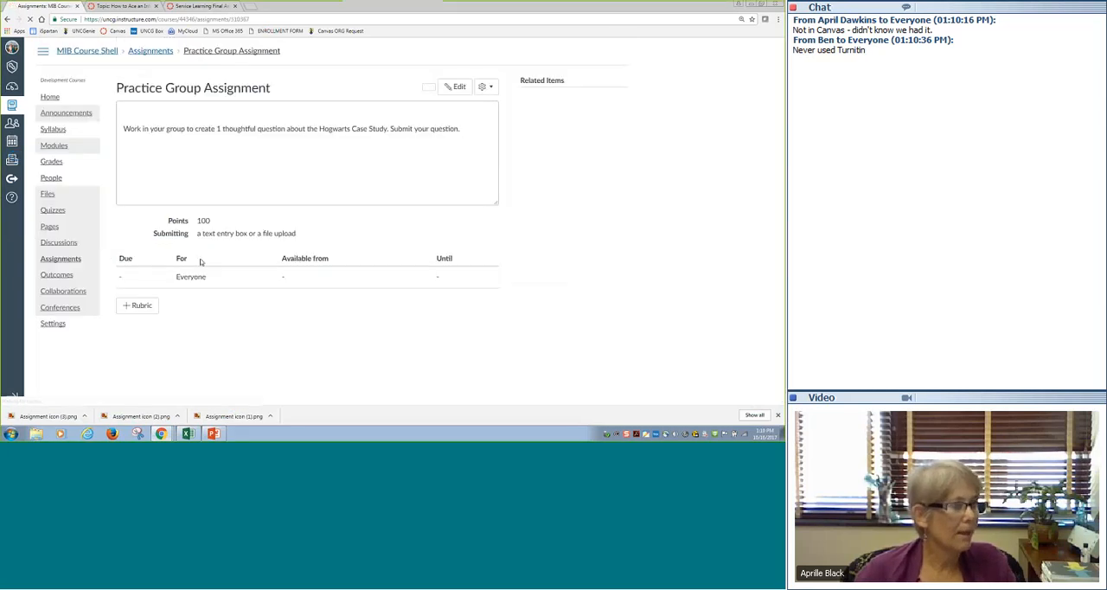
left_click(453, 88)
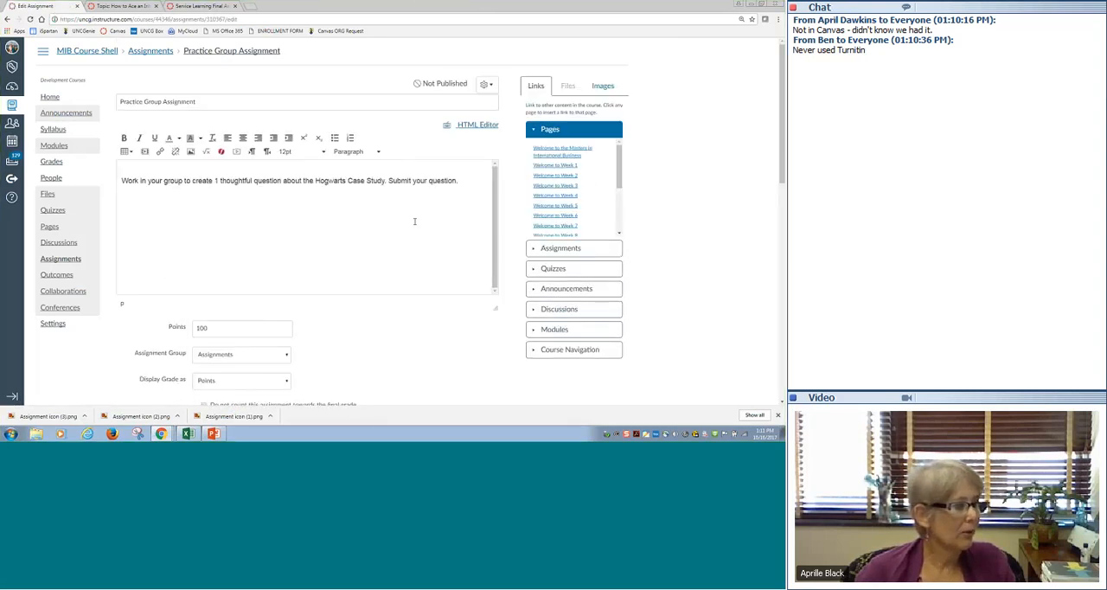
- Examine the Practice Group Assignment's online entry options and its group settings, including the option to assign grades to each student individually
scroll(433, 269, "down", 3)
scroll(432, 268, "down", 3)
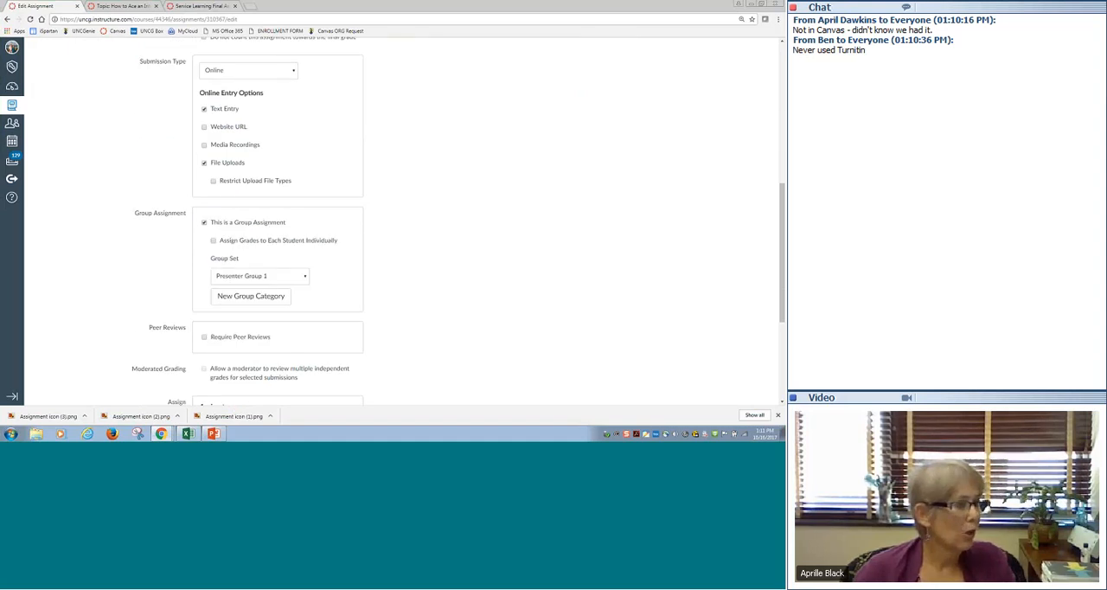
left_click(214, 242)
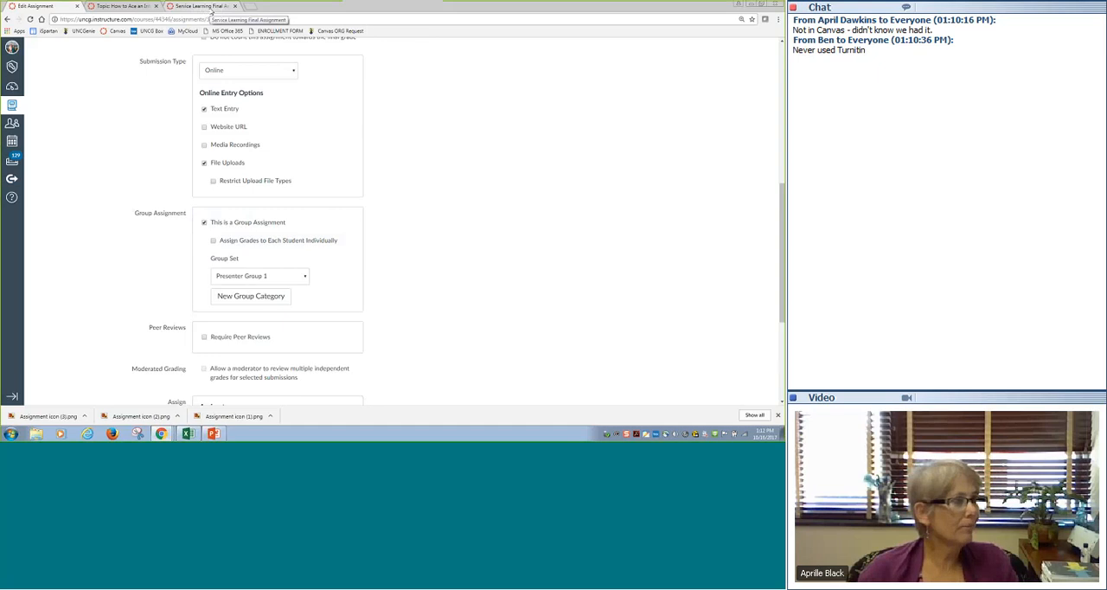
- Switch to the BUS 105-02 course, open its gradebook, and select the fourth student's Campus Activity grade
left_click(126, 6)
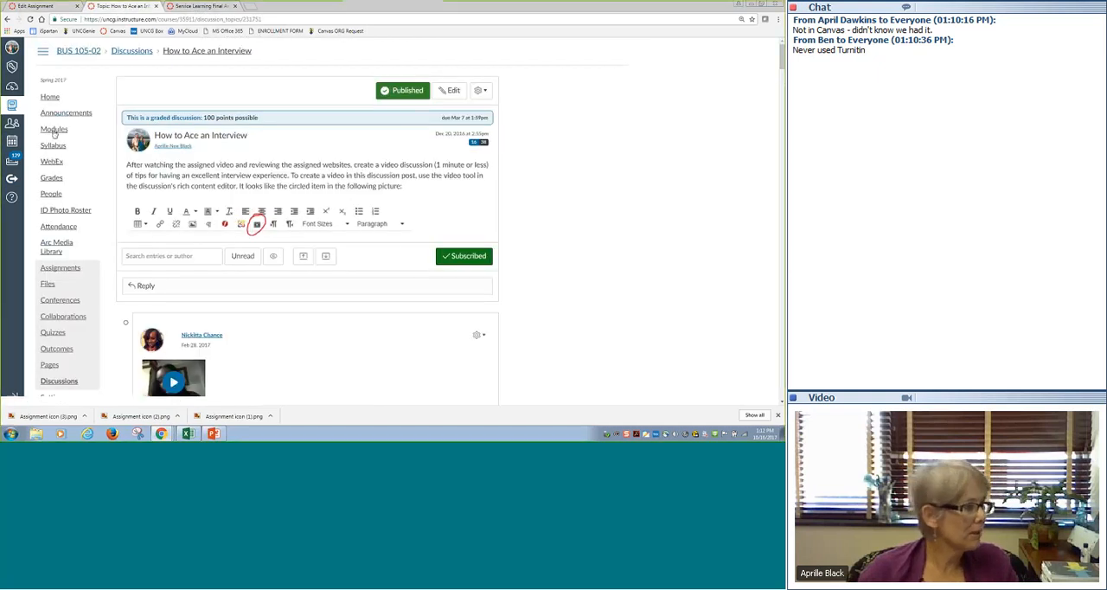
left_click(51, 179)
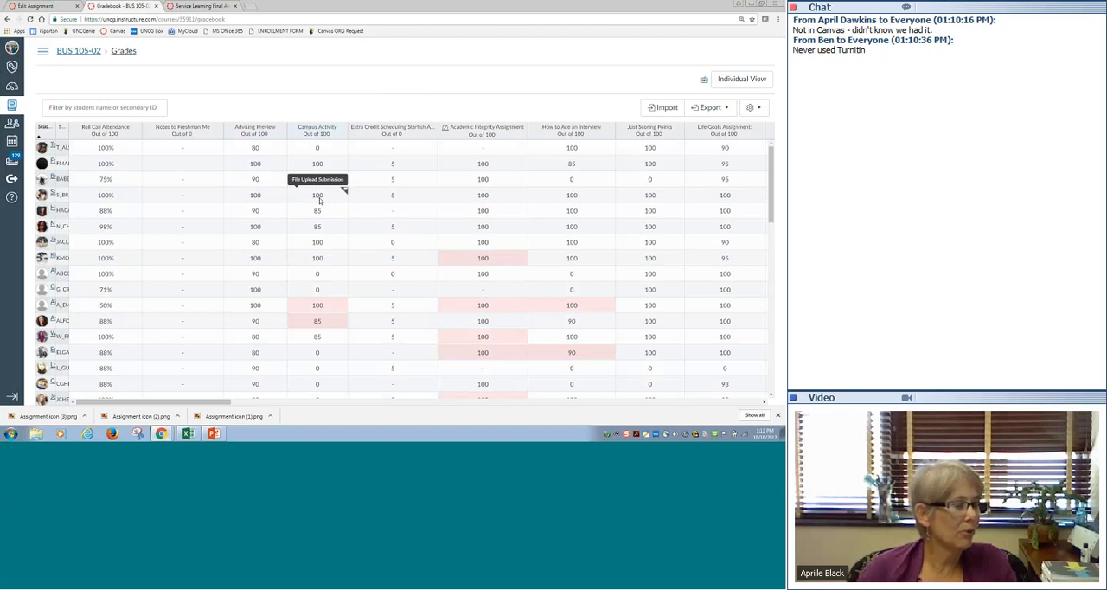
left_click(319, 197)
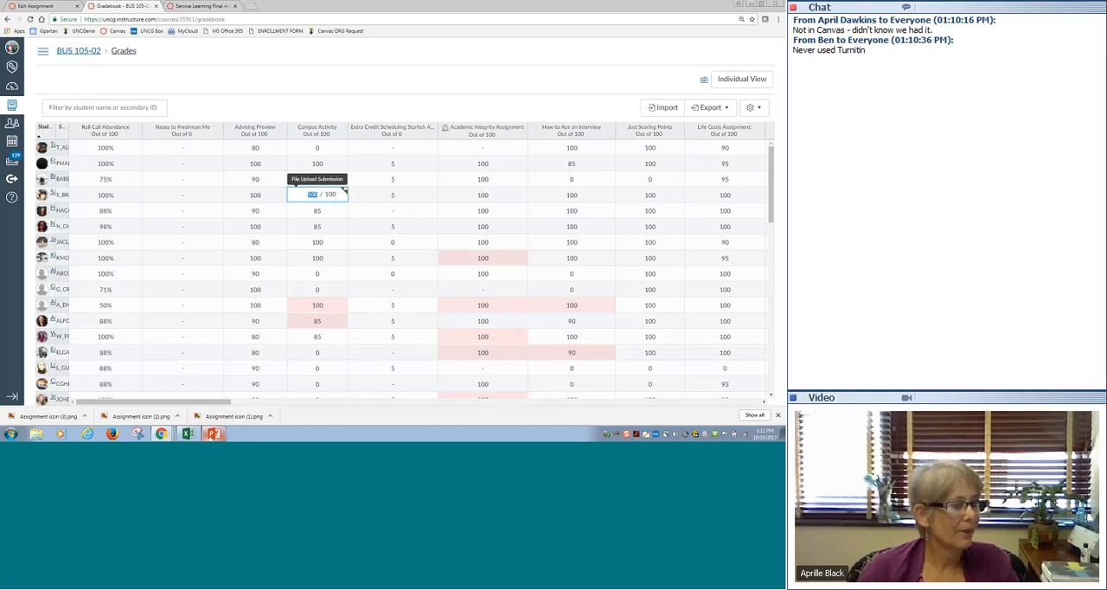
- Switch to the PowerPoint presentation to view the slide "The Standard Quiz or Survey", and return to the browser
left_click(214, 433)
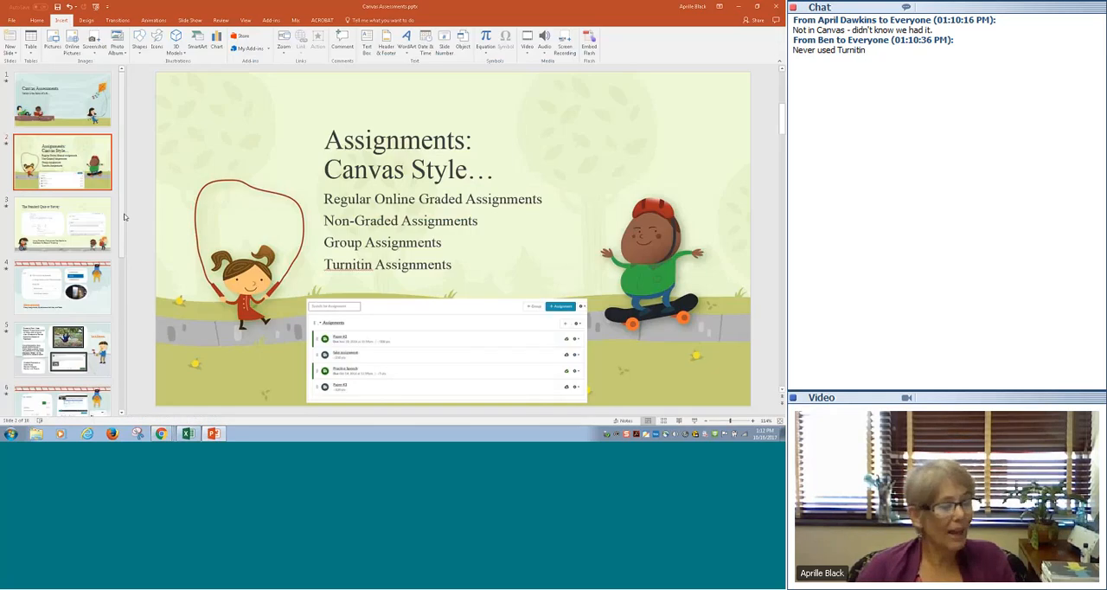
left_click(76, 211)
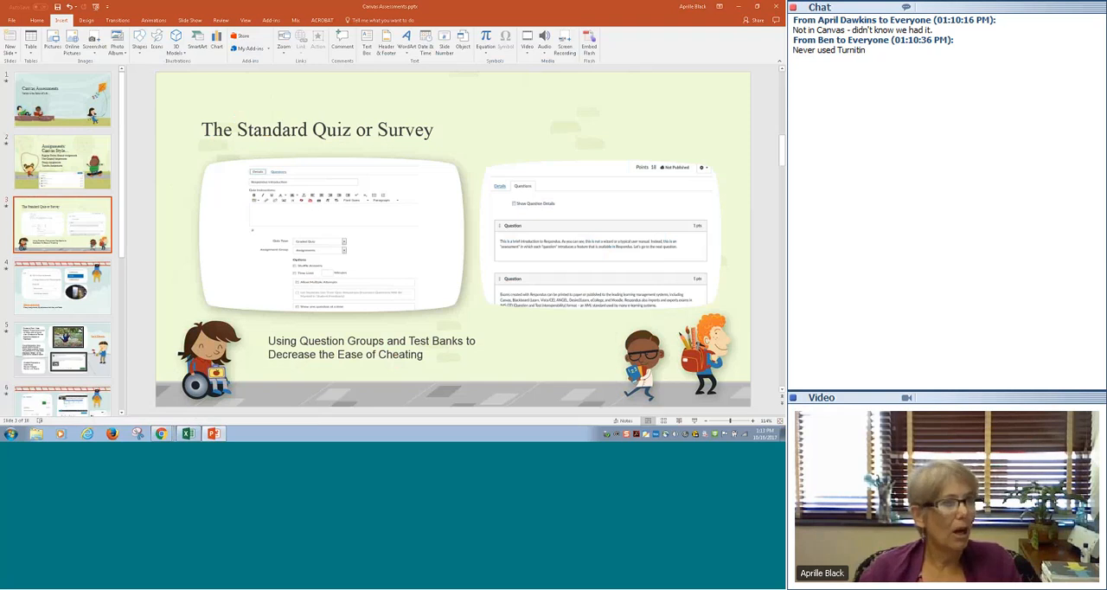
left_click(739, 7)
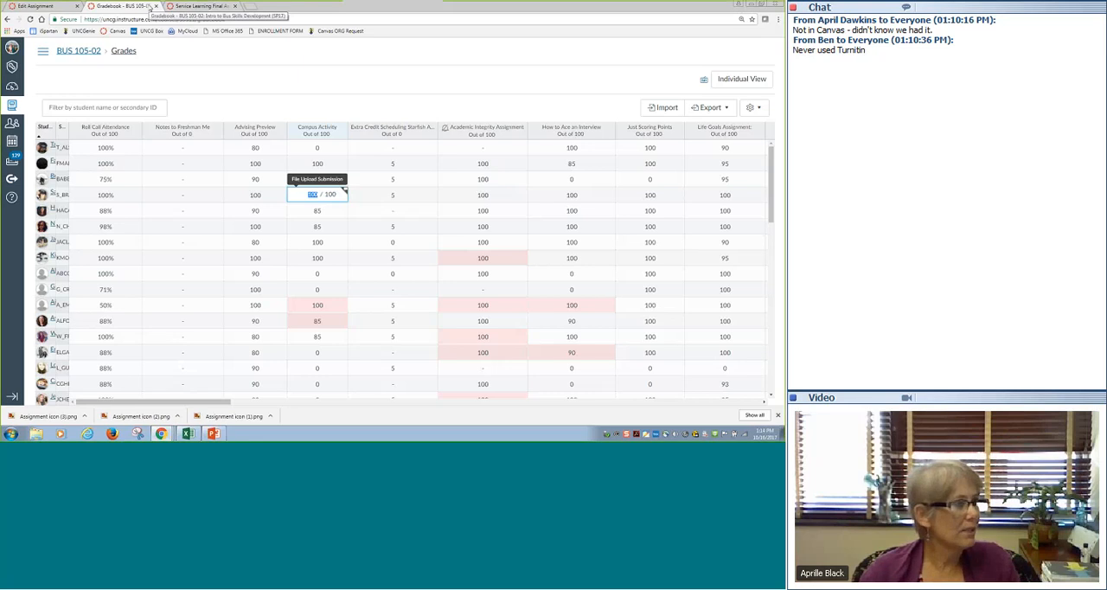
- From the BUS 105-02 Service Learning Final Assignment page, go to the course's quizzes and open the Unnamed Quiz's questions for editing
left_click(198, 7)
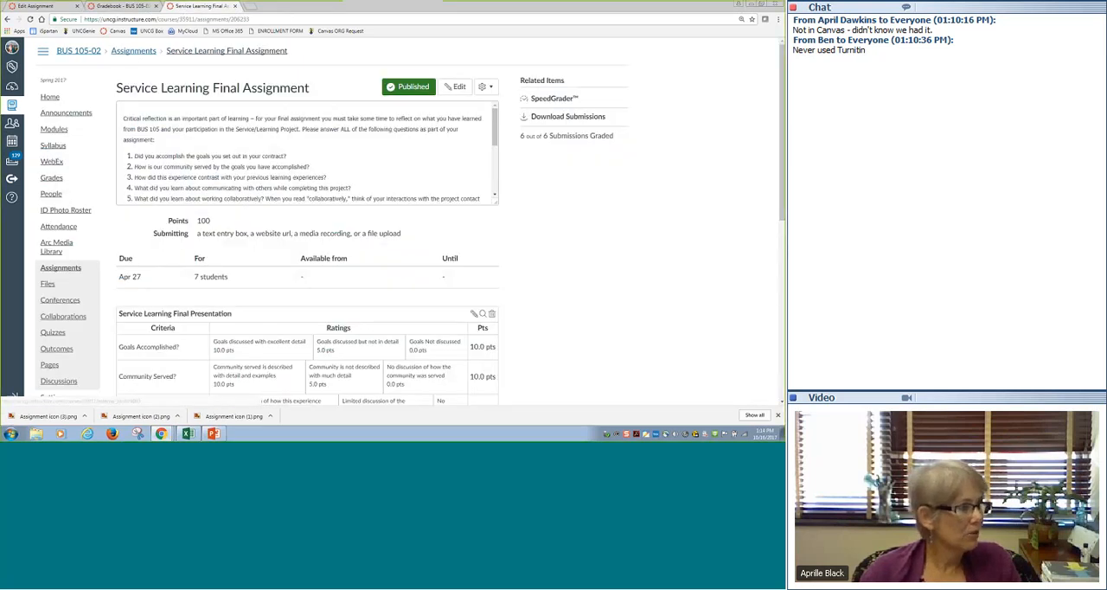
scroll(345, 259, "down", 1)
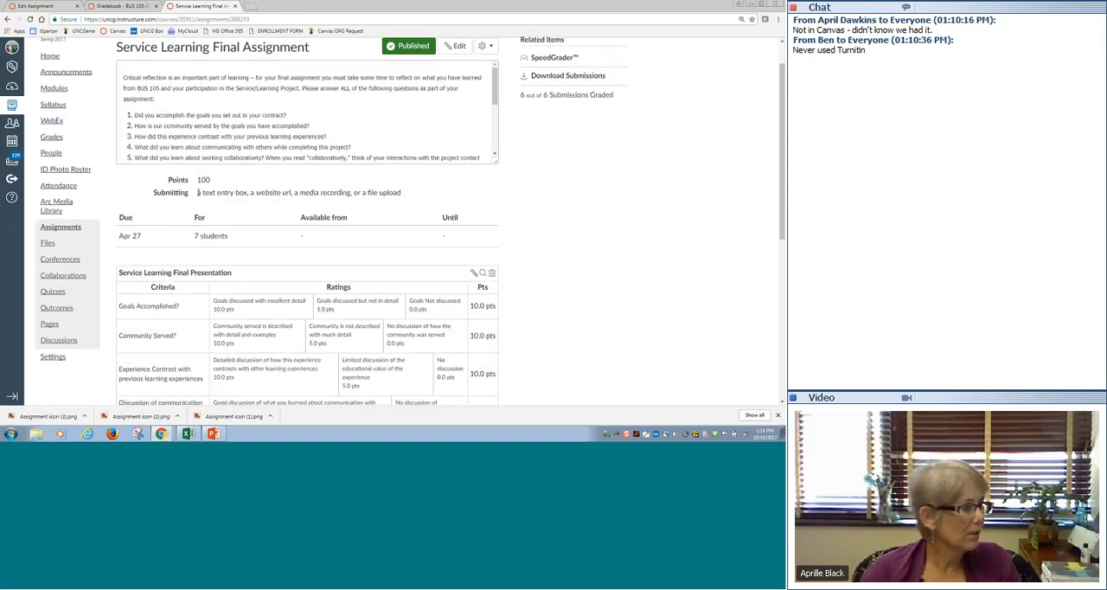
scroll(246, 103, "up", 1)
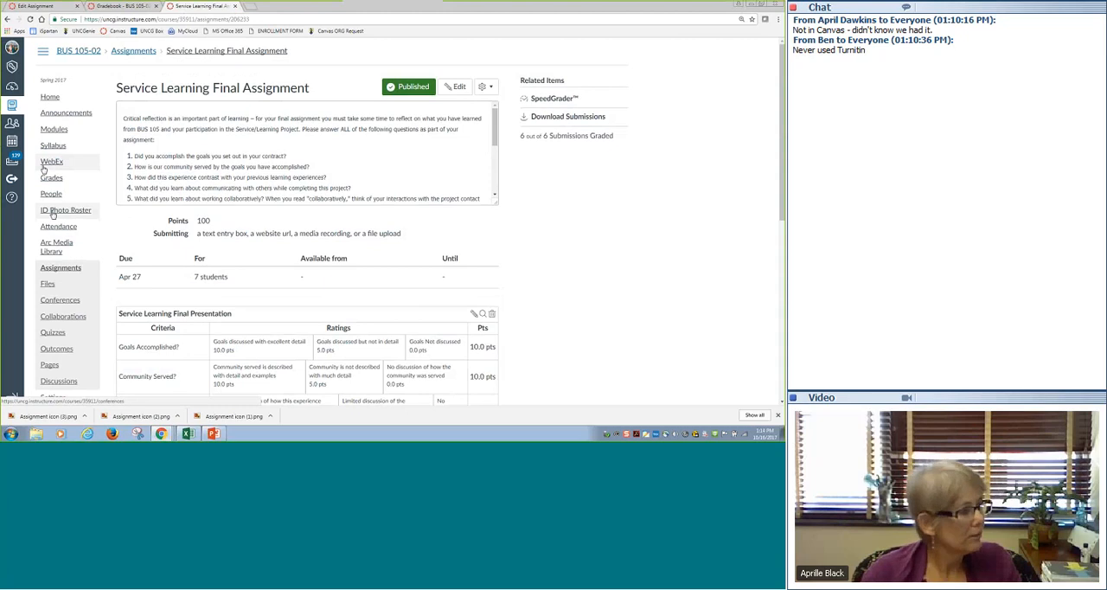
left_click(54, 333)
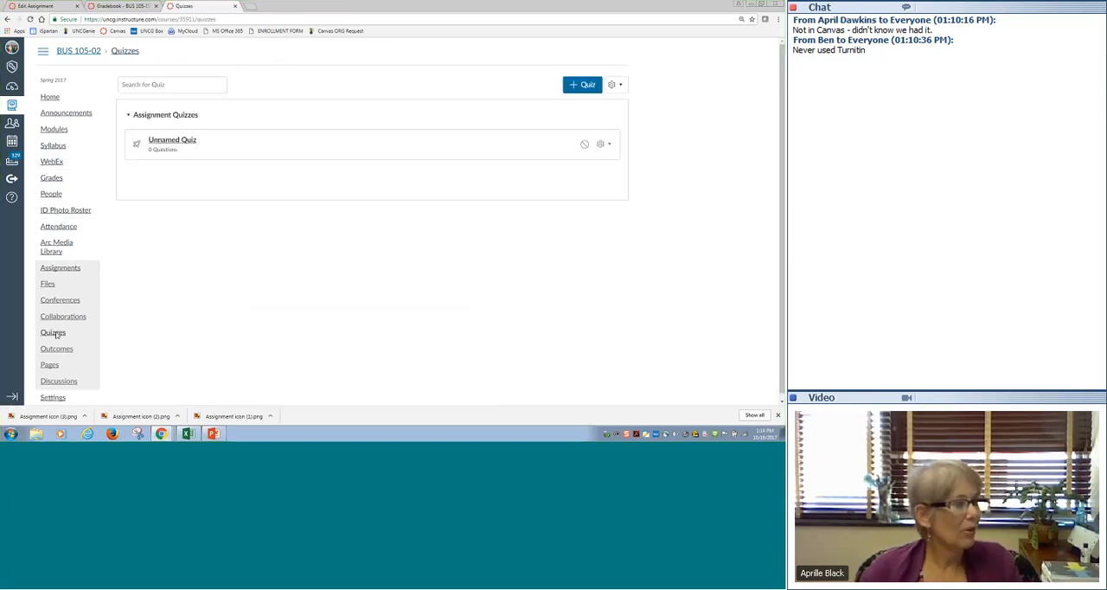
left_click(170, 147)
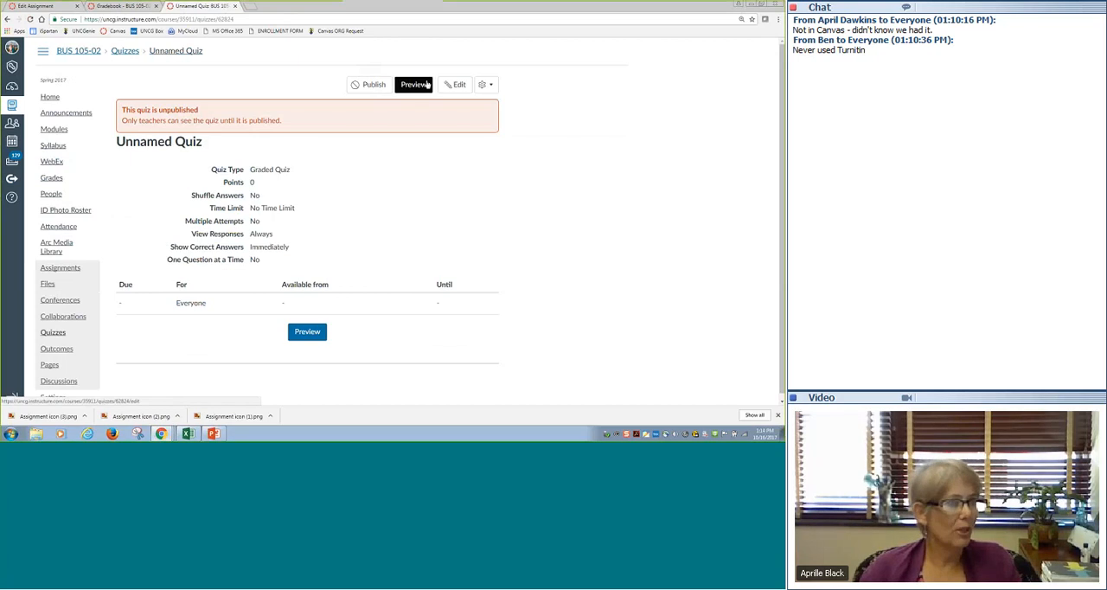
left_click(455, 84)
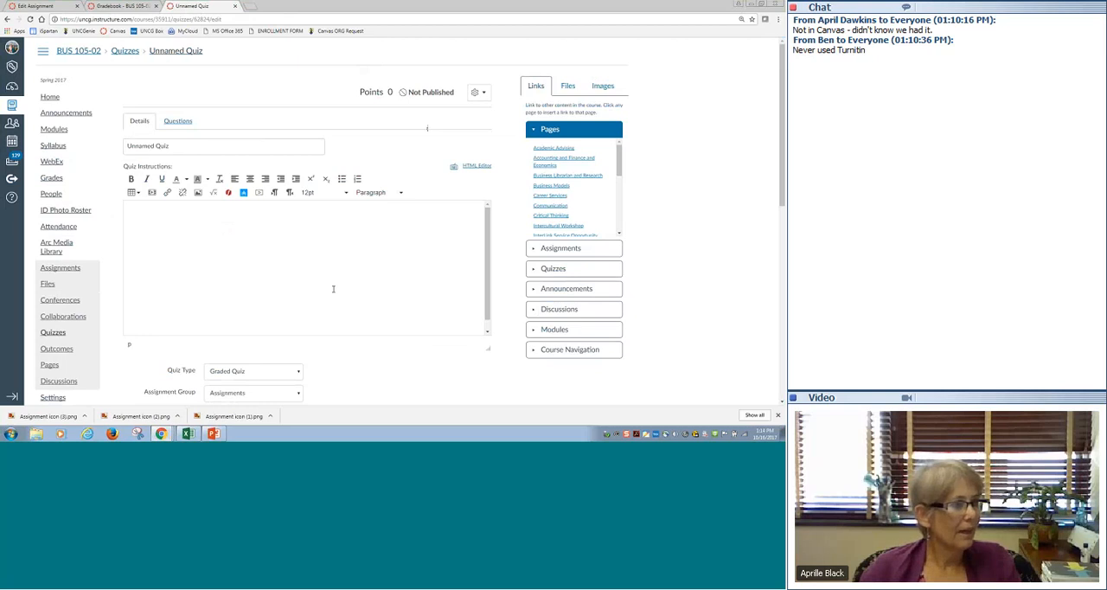
left_click(177, 122)
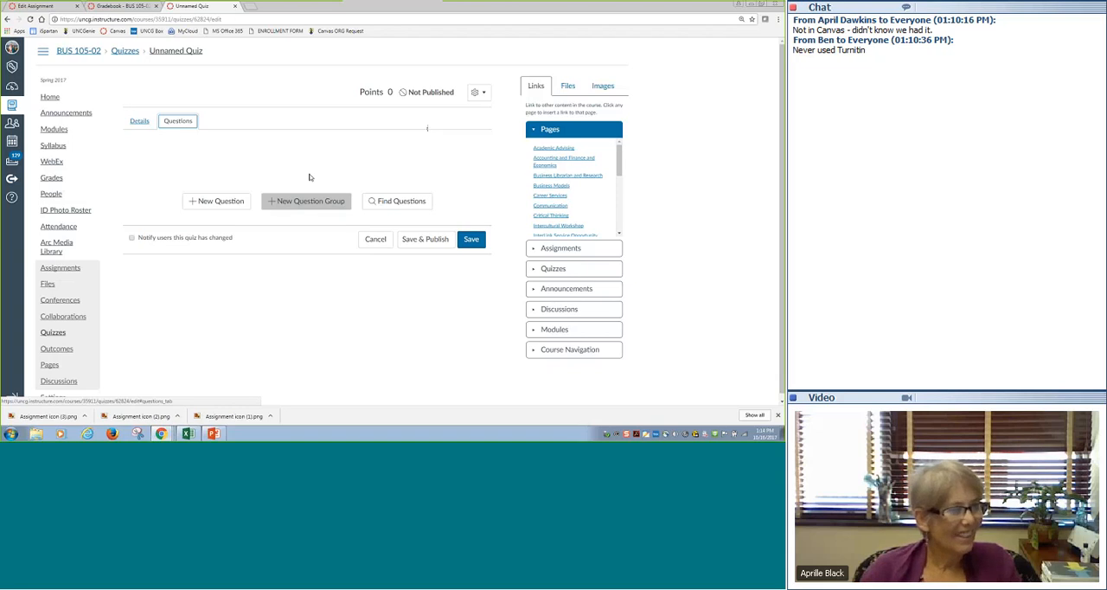
- Find existing quiz questions in the Chapter 1 Multiple Choice bank and select the border-crossing commercial transaction and olive oil questions
left_click(403, 201)
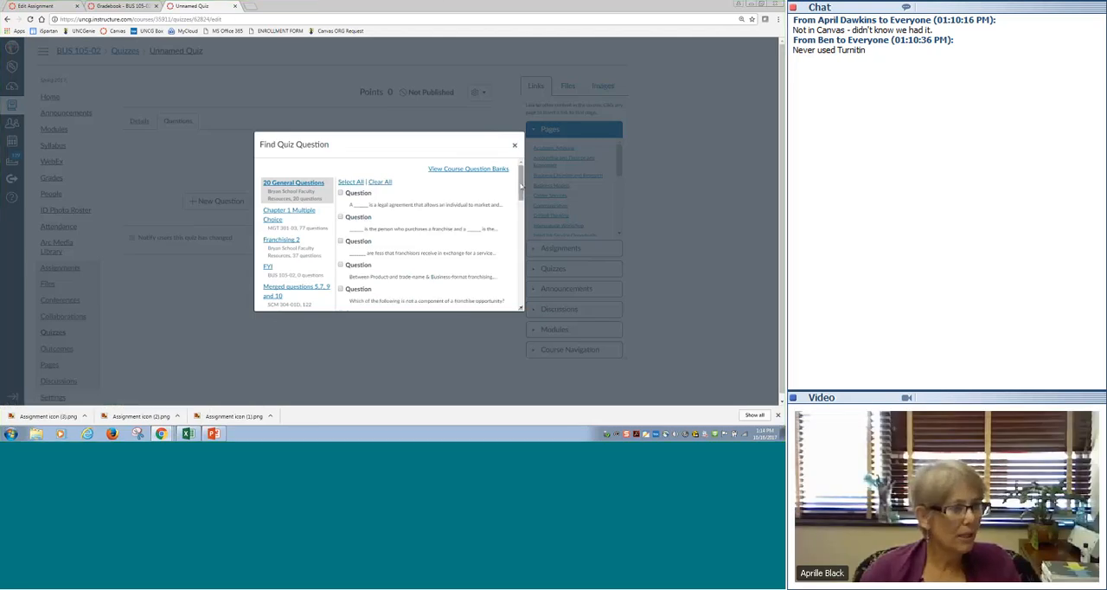
left_click_drag(522, 186, 521, 191)
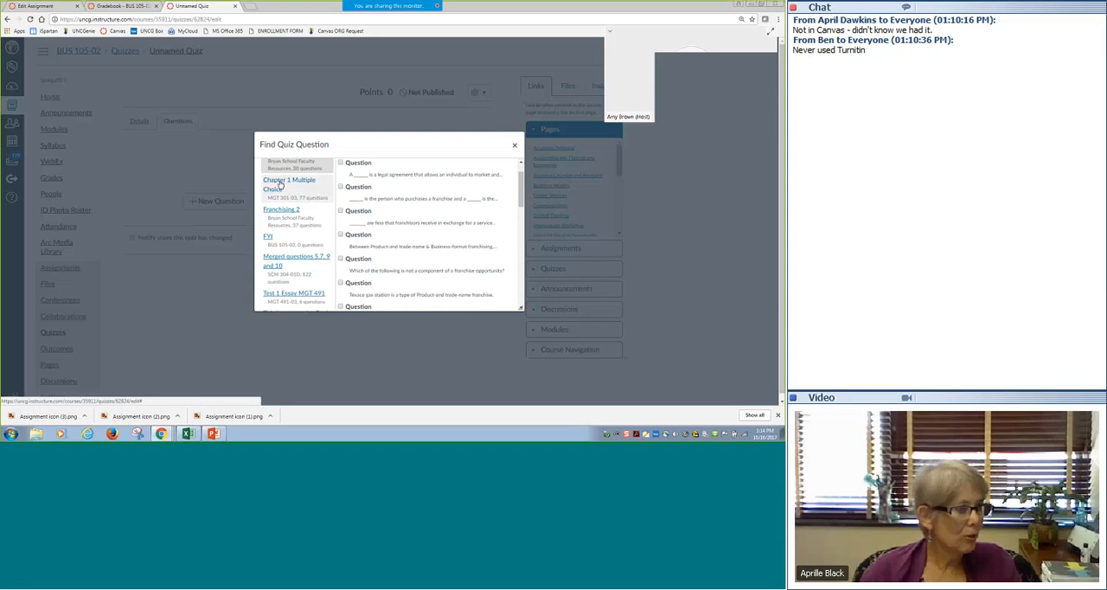
left_click(279, 184)
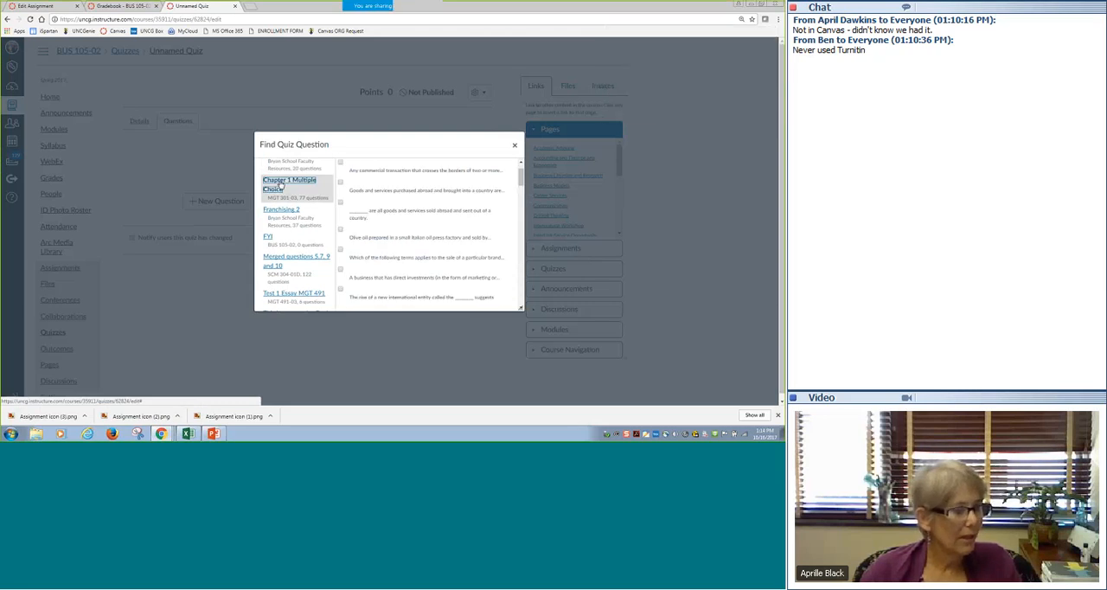
left_click(340, 163)
left_click(339, 230)
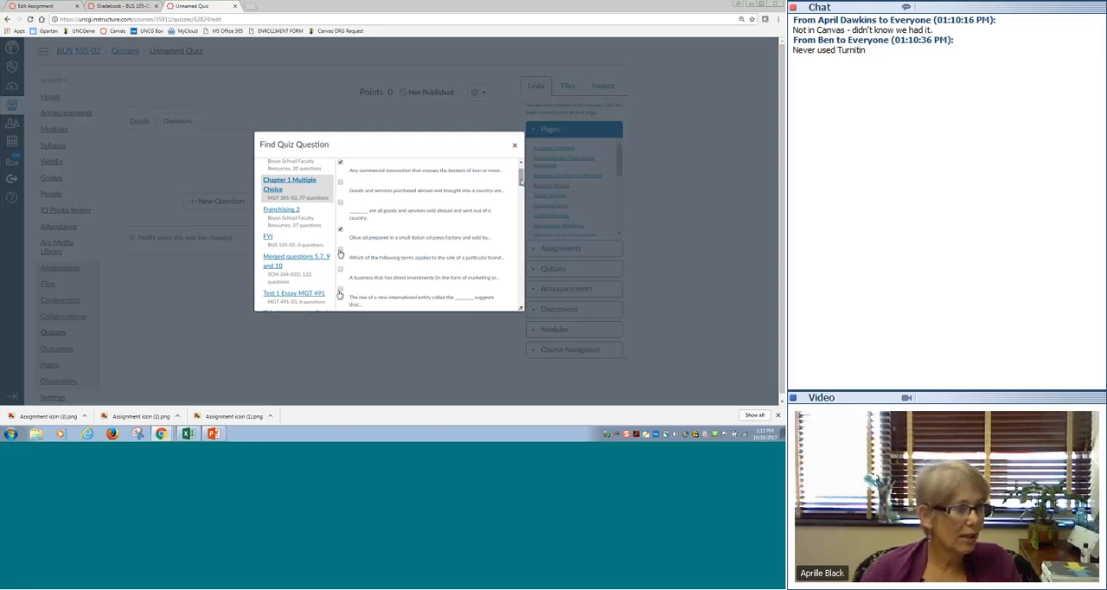
- Add the bank's questions on nation-state autonomy, the two values globalization fosters, and regulating fixed exchange rates to the selection
left_click_drag(520, 178, 522, 314)
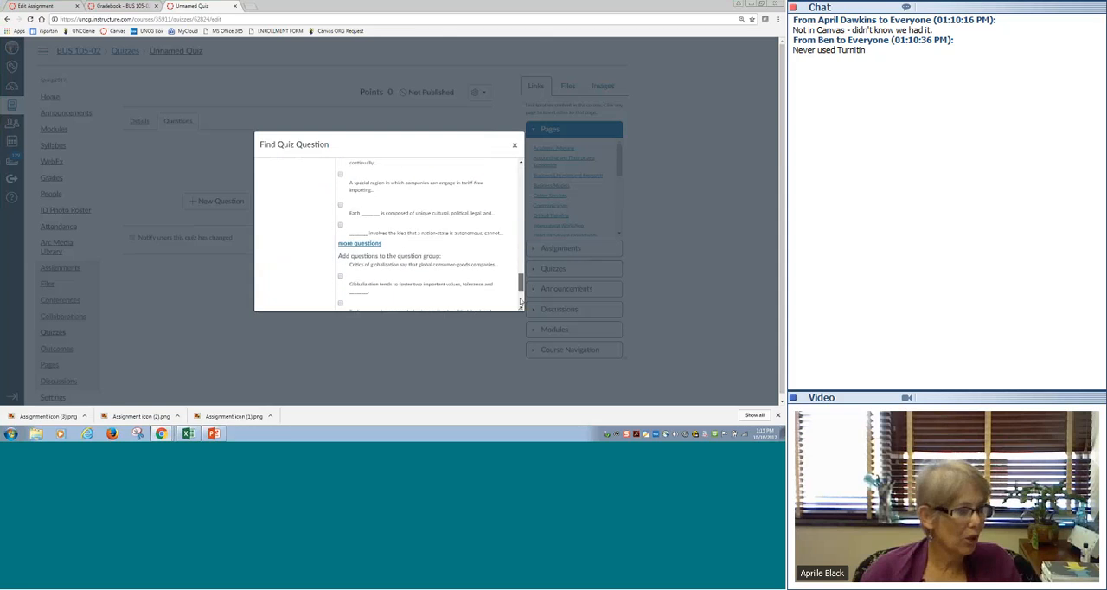
left_click(340, 223)
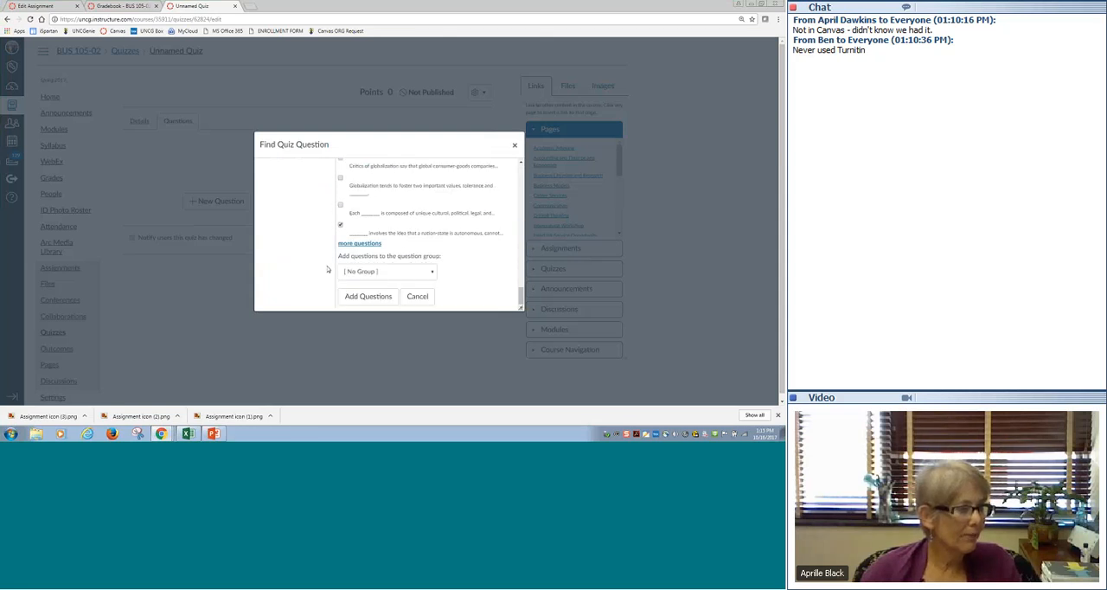
left_click(340, 178)
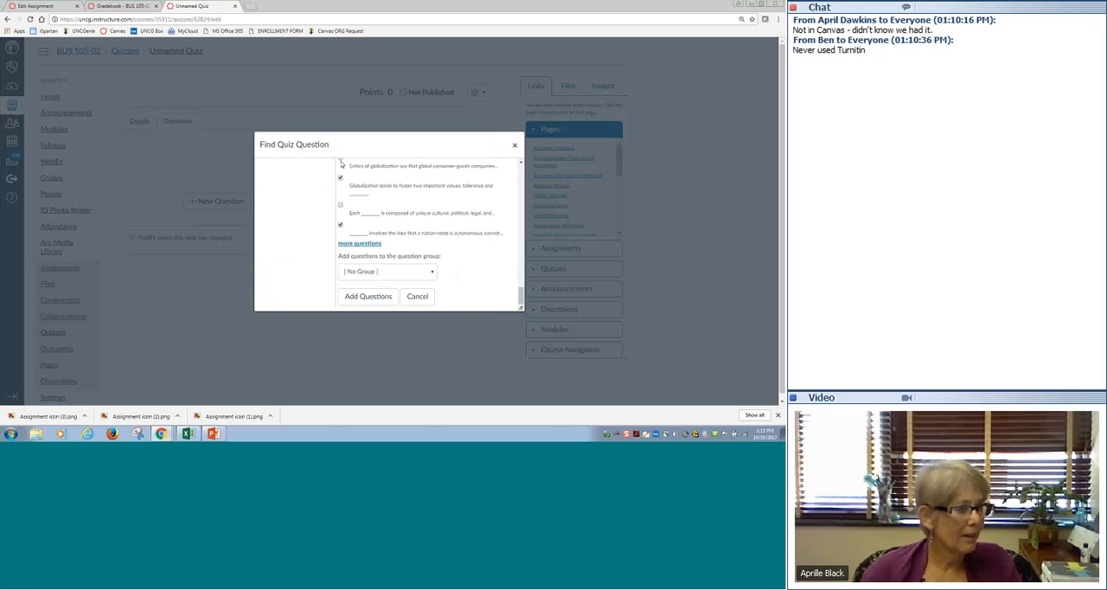
left_click(359, 243)
left_click_drag(521, 285, 521, 260)
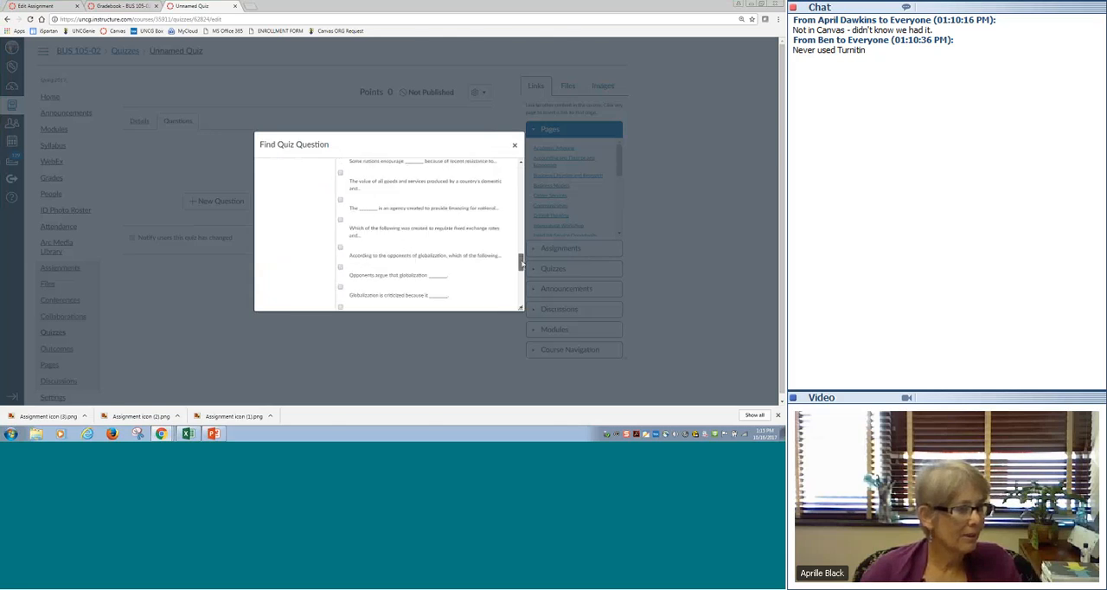
left_click(339, 220)
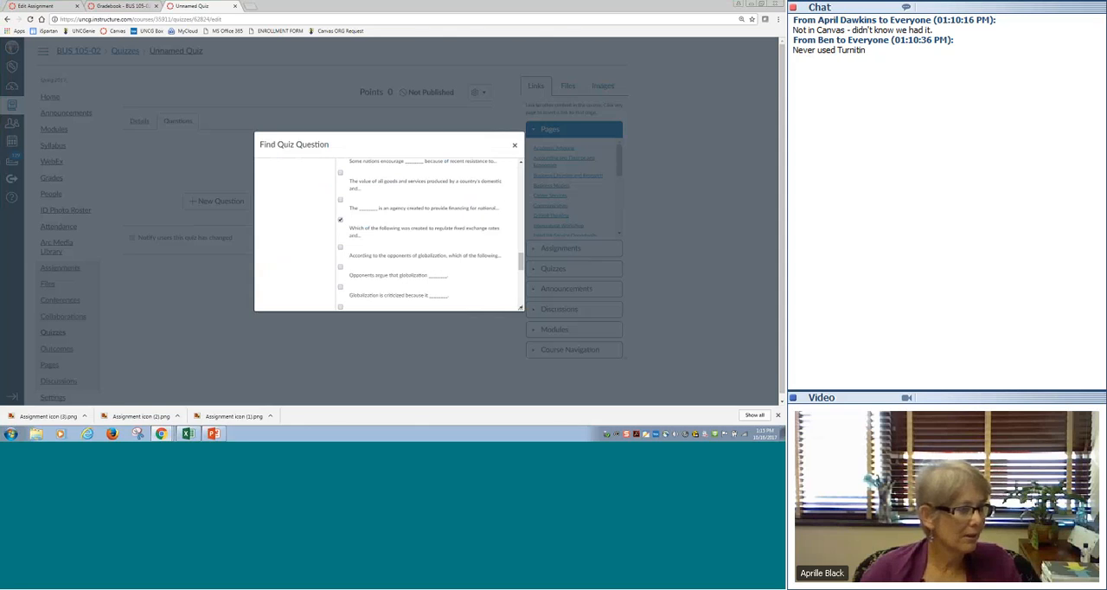
left_click_drag(520, 259, 524, 314)
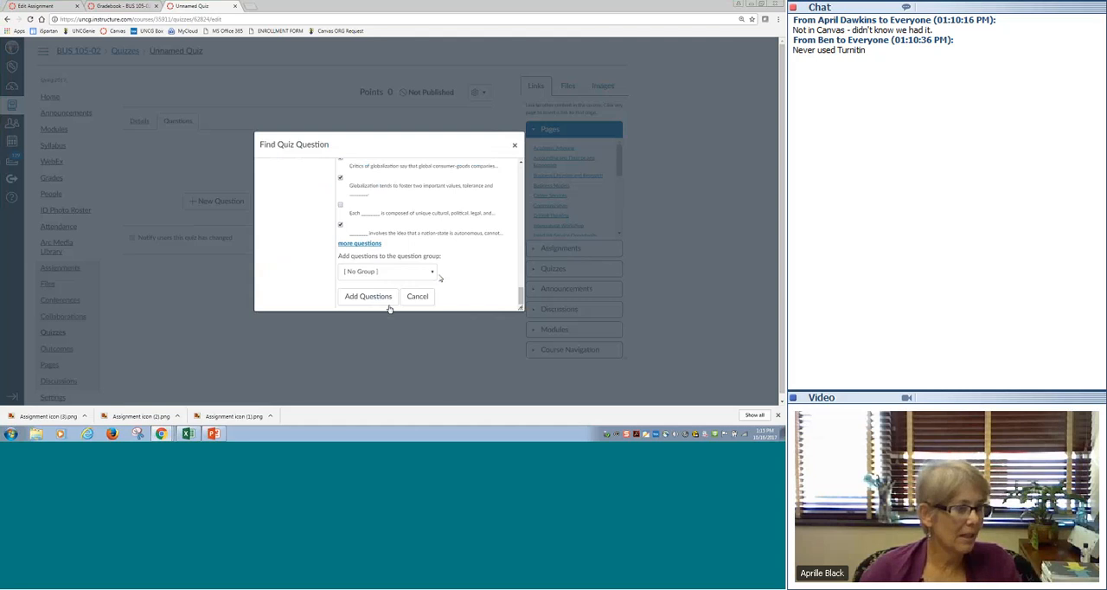
- Create a question group named "Section One" that picks 5 questions at 5 points each, and add the selected questions to it
left_click(386, 270)
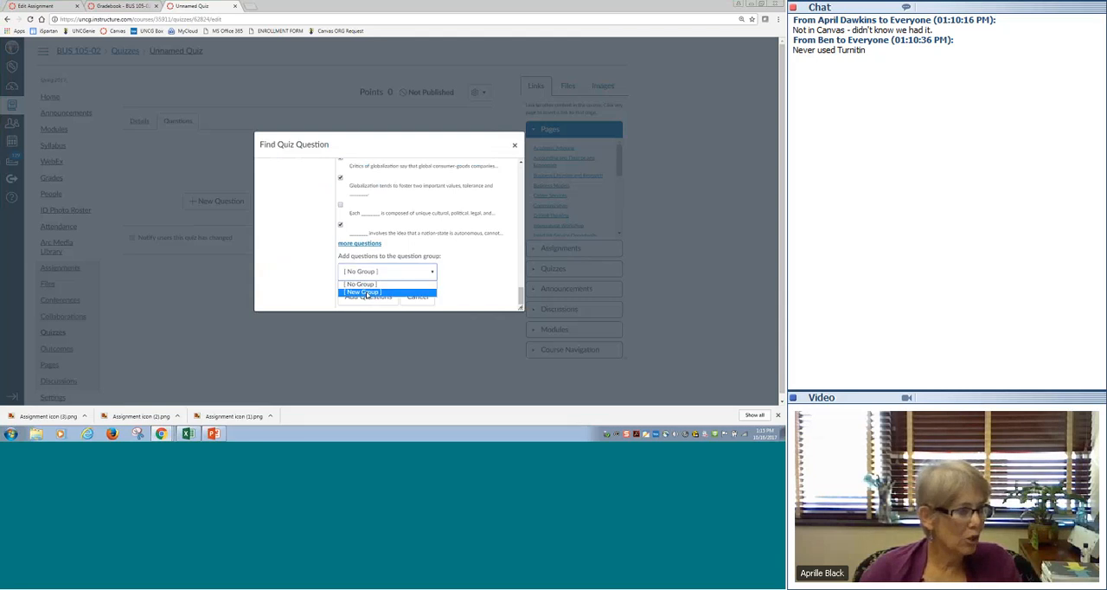
left_click(367, 292)
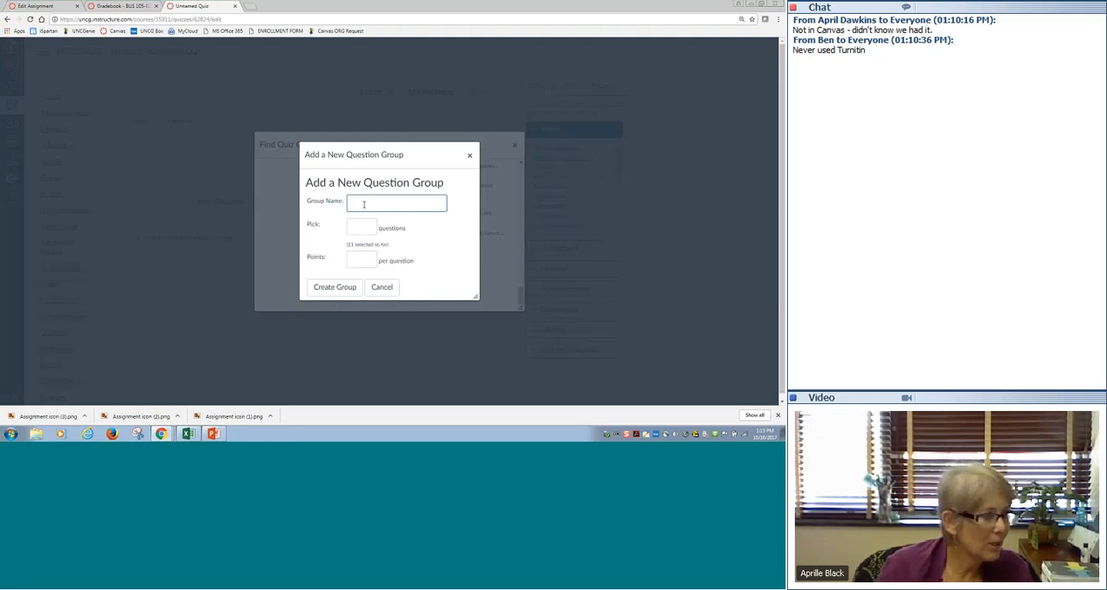
type("Section 1")
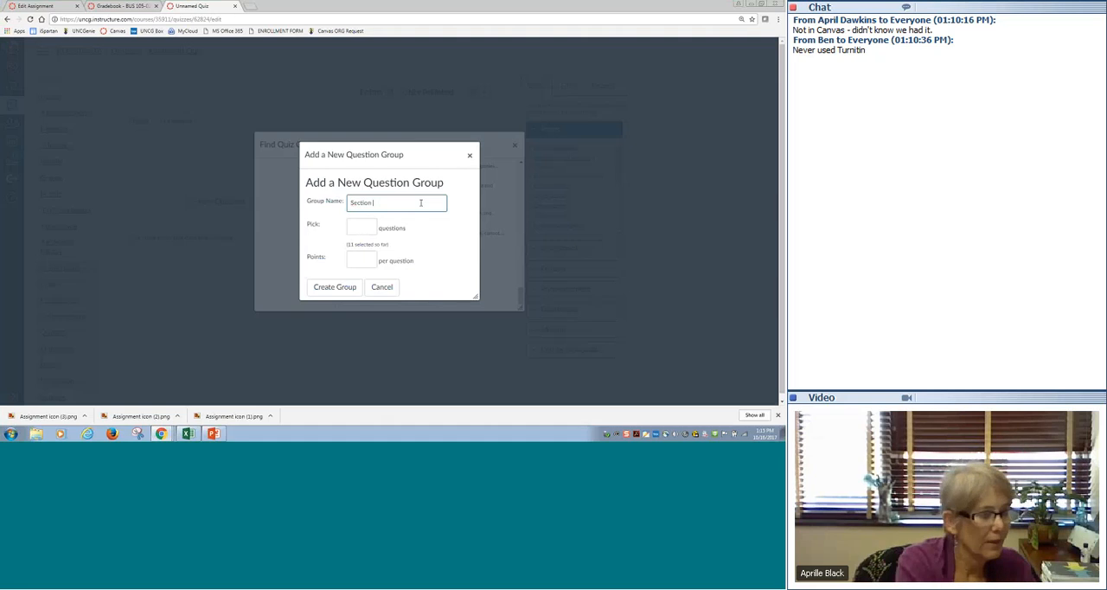
type(" One")
left_click(367, 229)
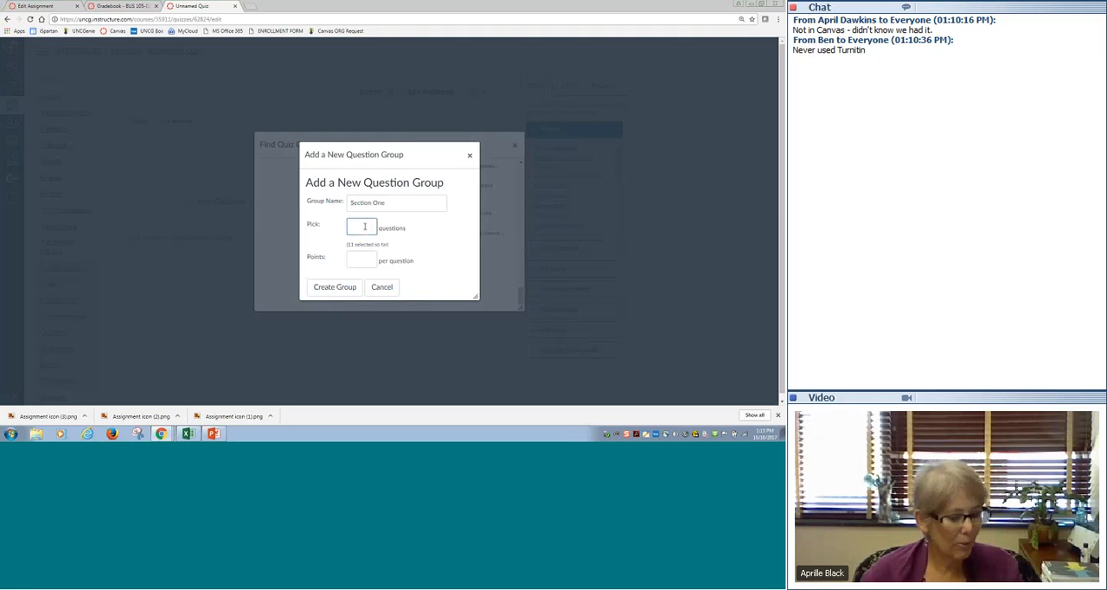
type("5")
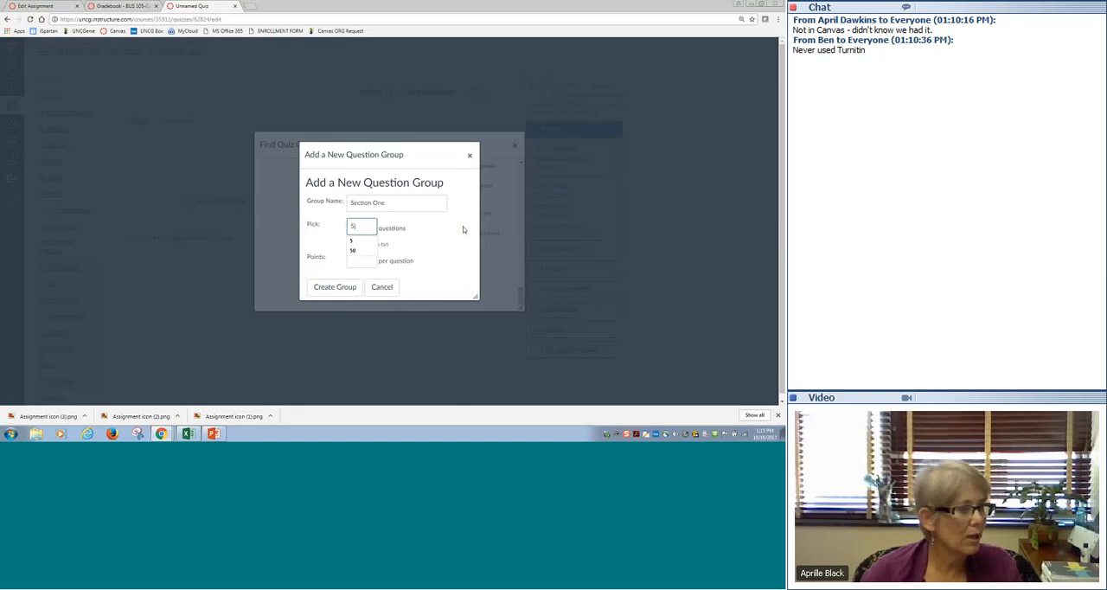
left_click(358, 259)
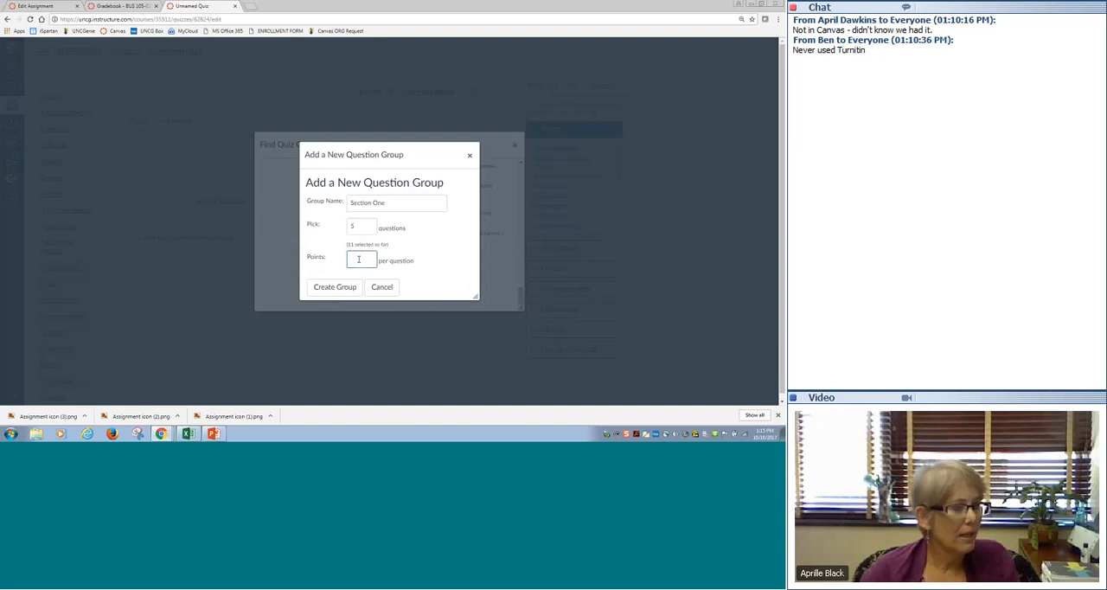
left_click(345, 288)
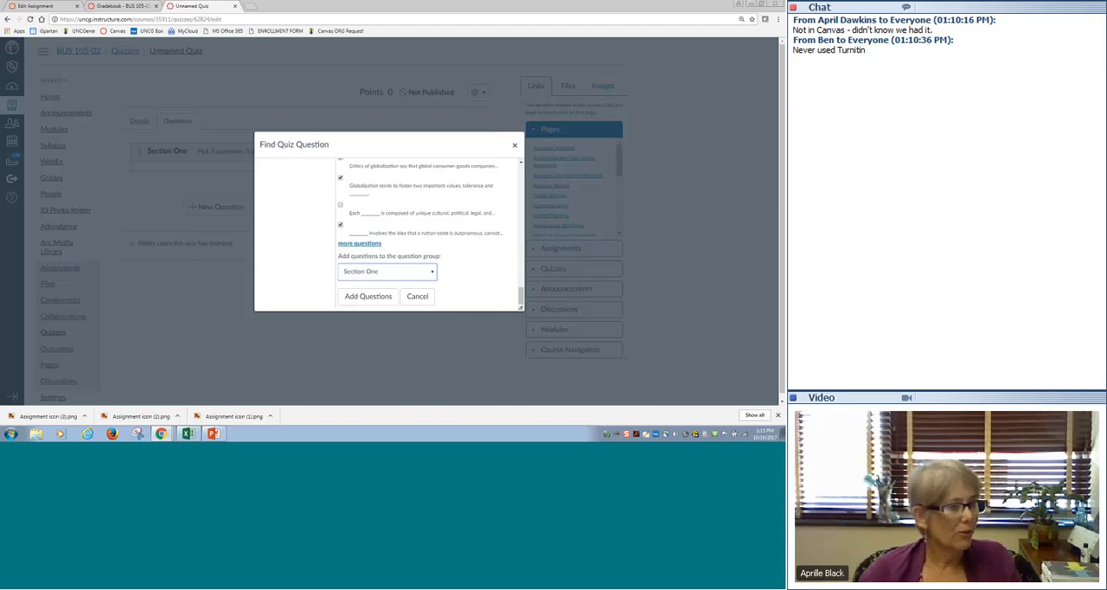
left_click(368, 297)
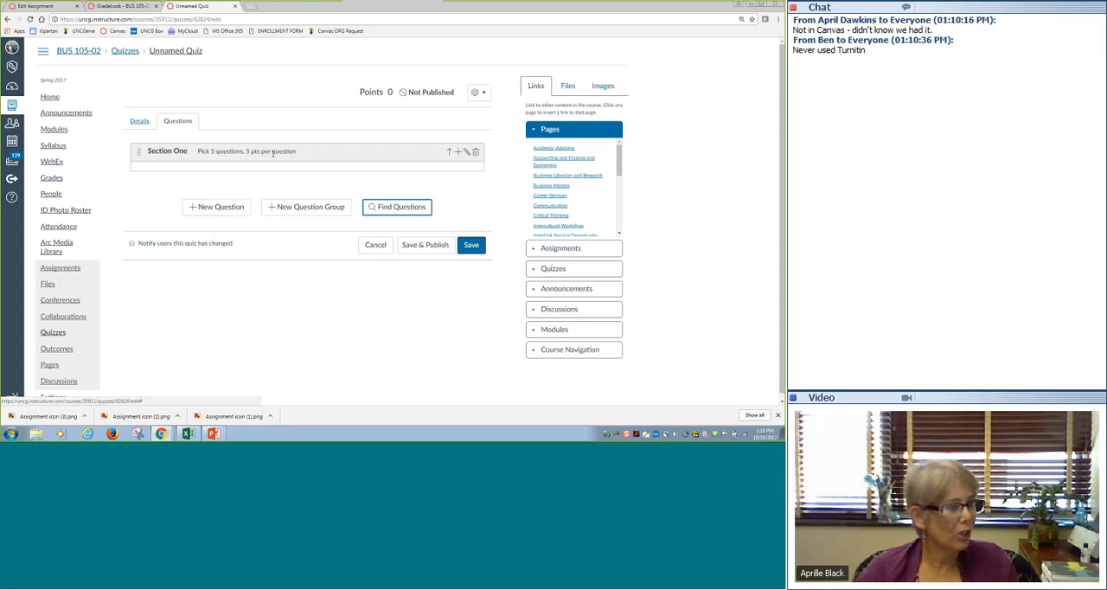
- Find questions in the "Merged questions 5,7, 9 and 10" bank and select "All projects are pro", "A method for conduct" and "An activity has an o"
left_click(399, 211)
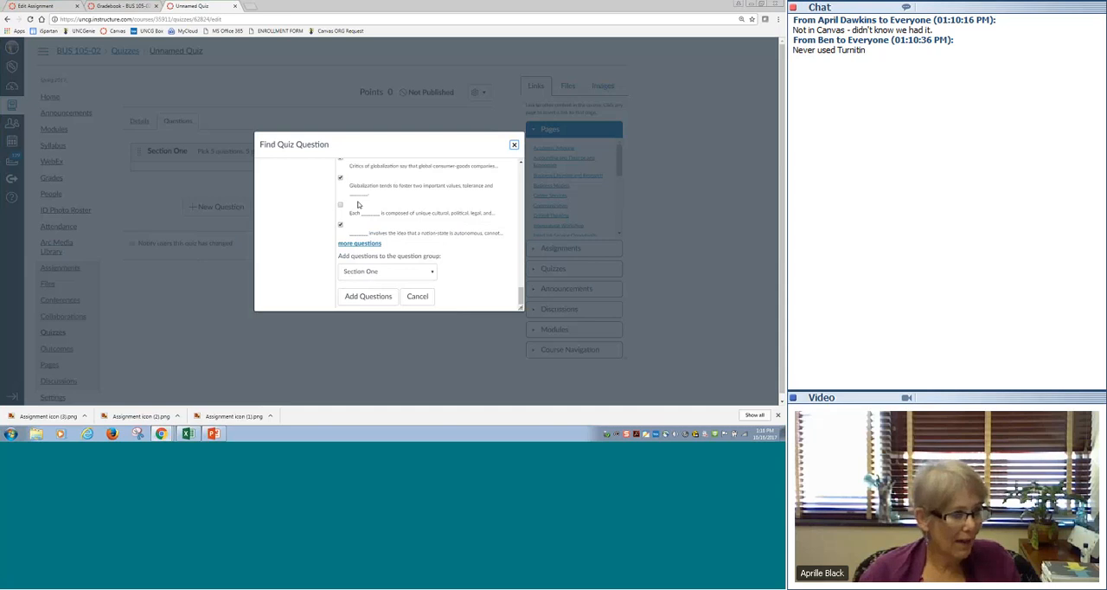
left_click(514, 145)
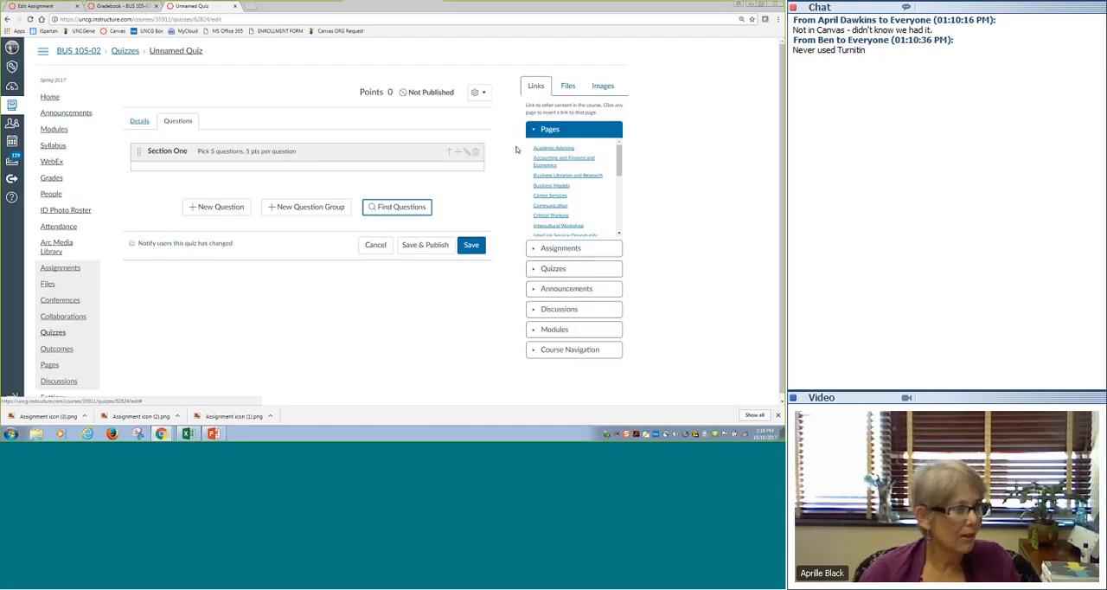
left_click(395, 207)
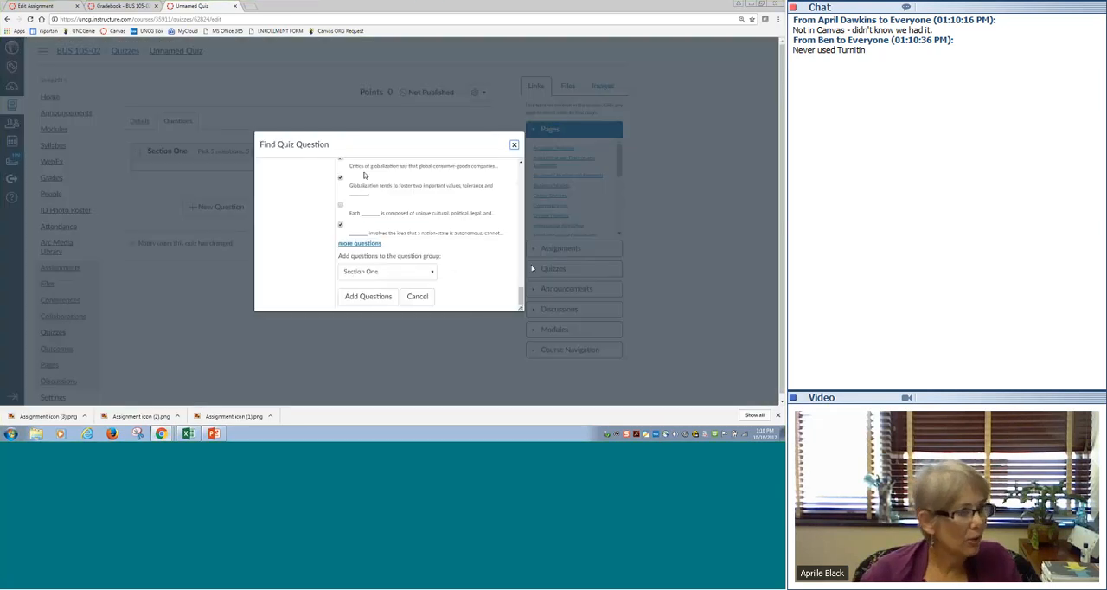
scroll(364, 176, "up", 5)
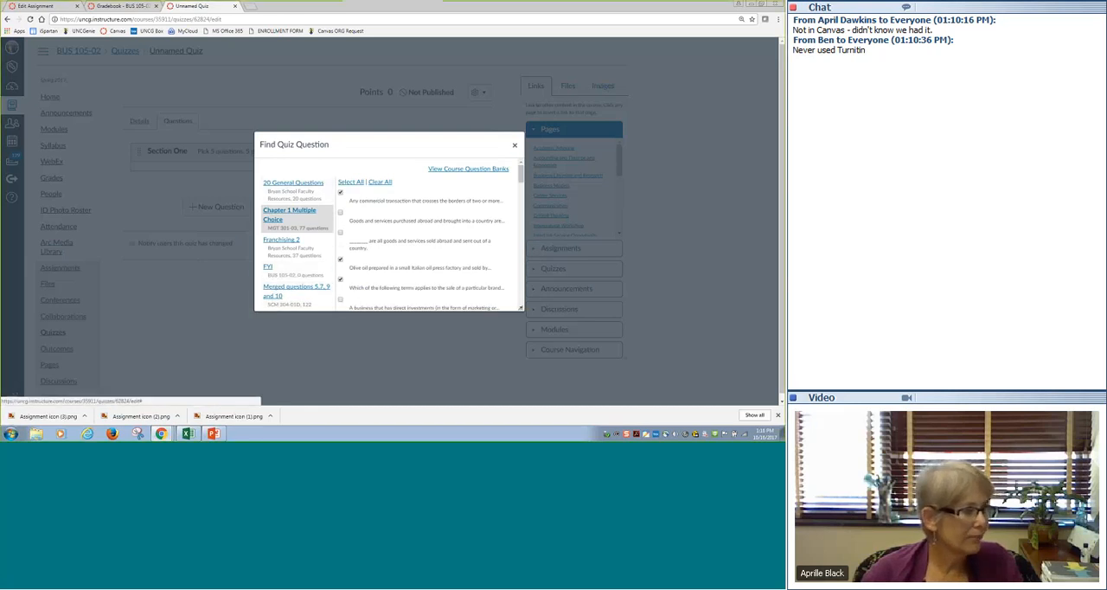
left_click(290, 288)
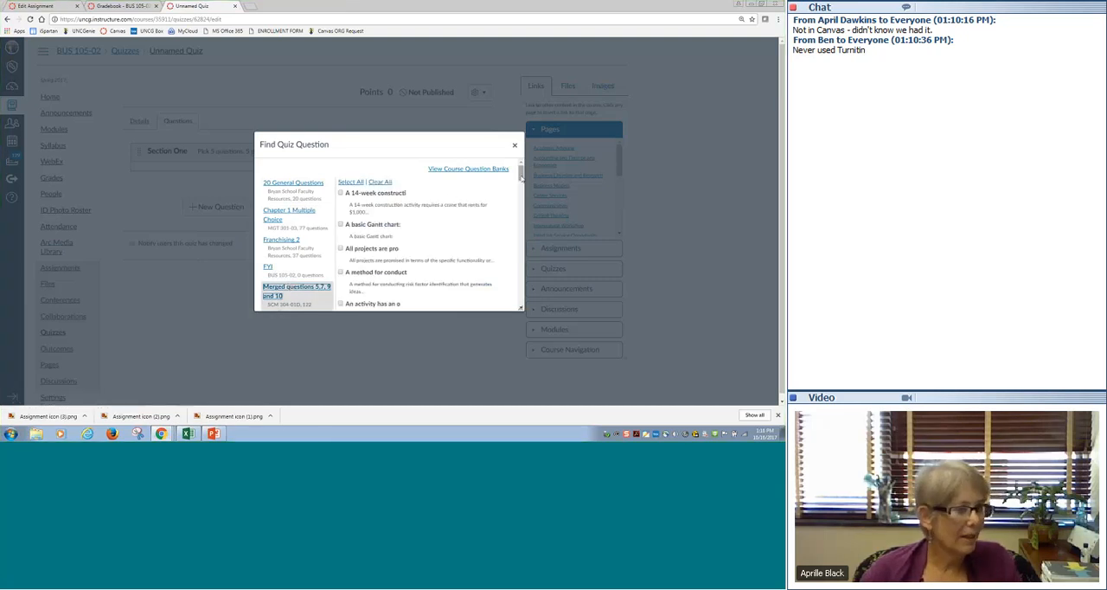
scroll(415, 189, "down", 2)
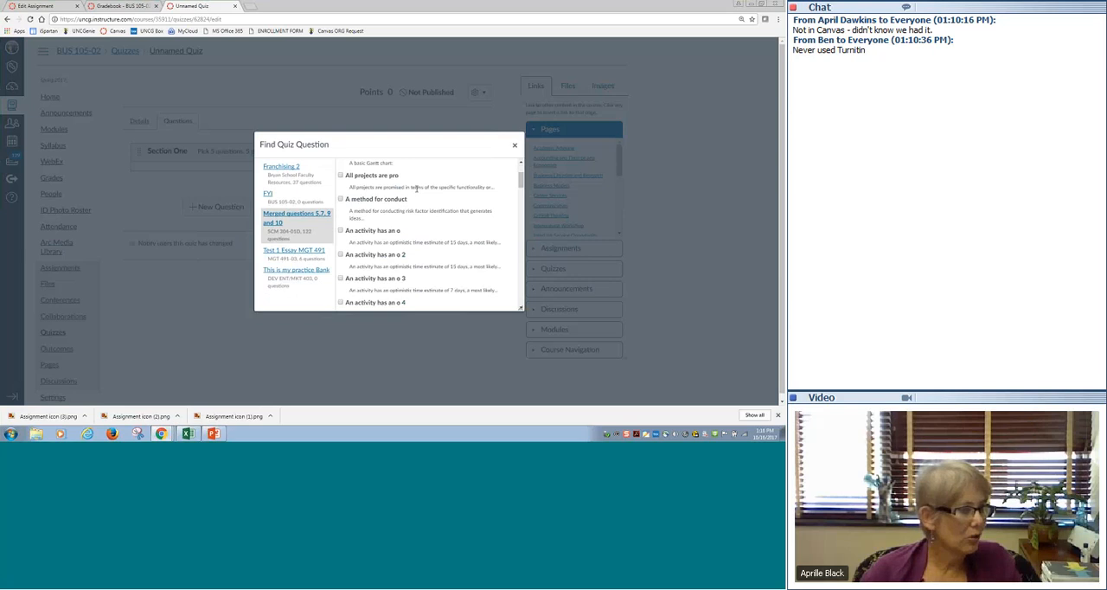
left_click(339, 175)
left_click(340, 198)
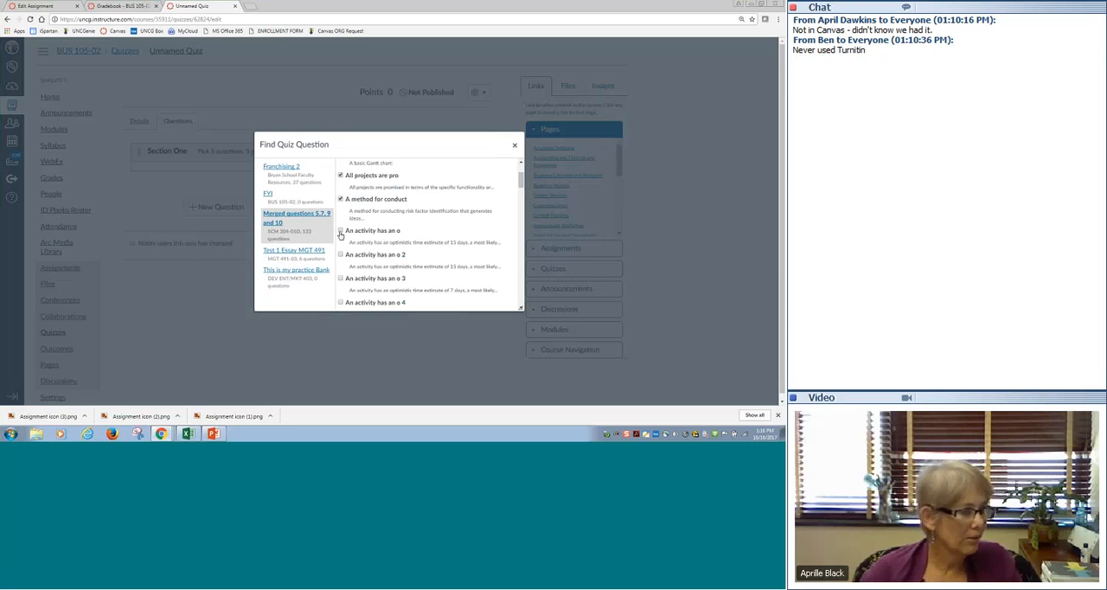
left_click(340, 231)
- Extend the selection with "Any measurable, tang", "A project management", "A project's duration" and "Given the cost infor"
left_click_drag(520, 182, 518, 206)
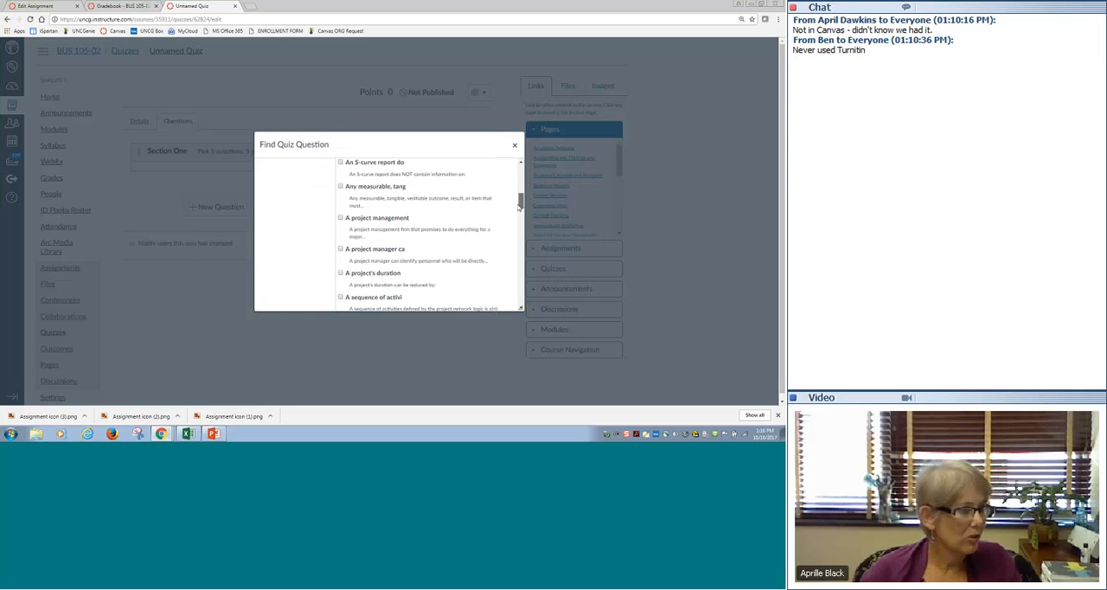
left_click(342, 188)
left_click(341, 273)
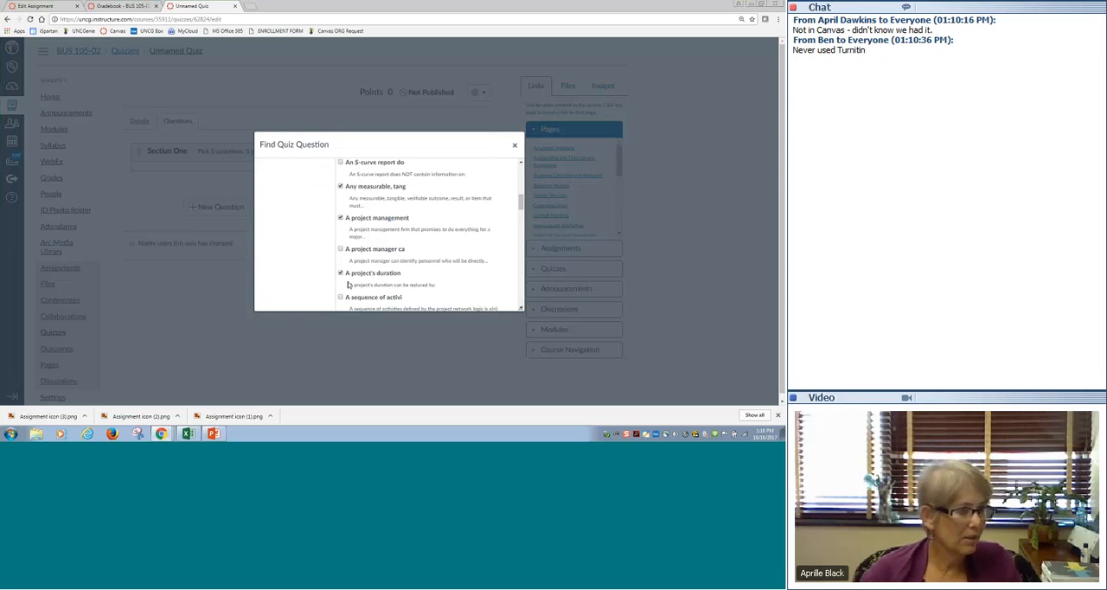
scroll(348, 284, "down", 5)
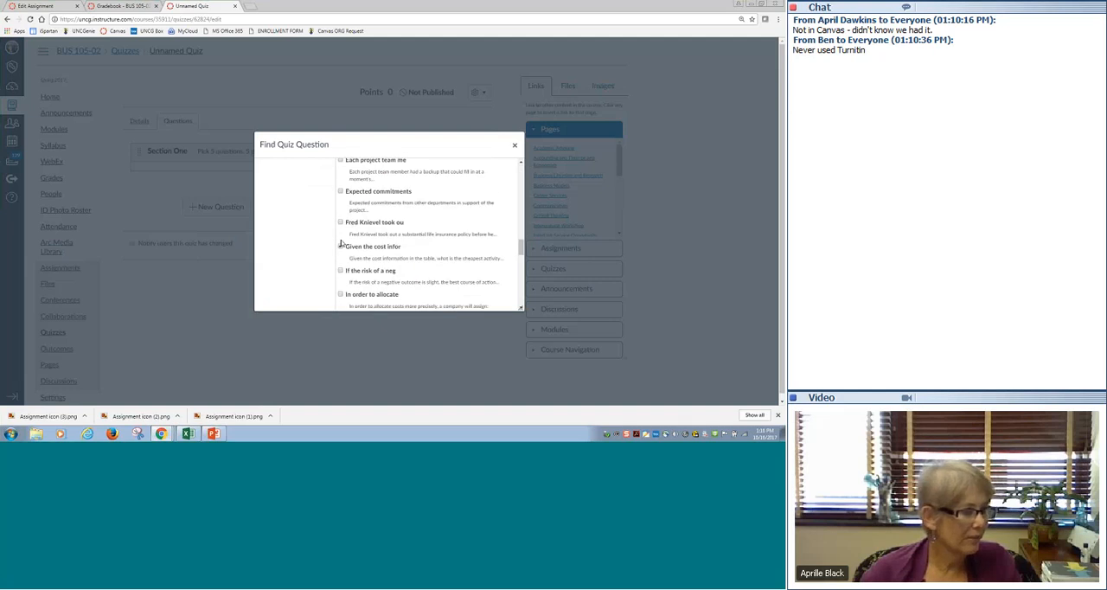
left_click(340, 246)
scroll(354, 277, "down", 6)
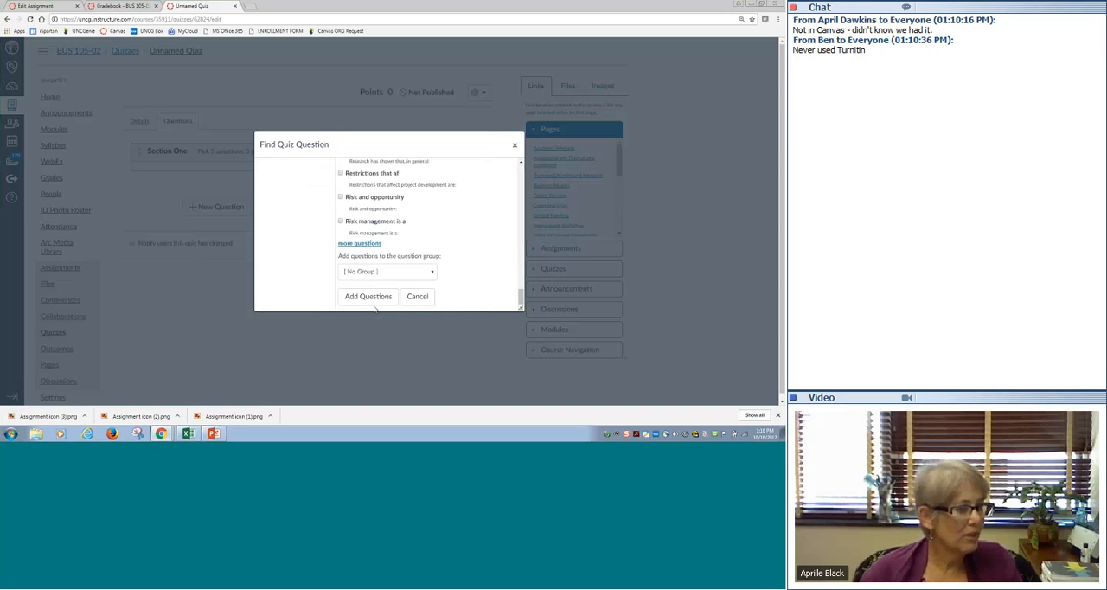
- Create a question group named "Section Two" picking 5 questions at 5 points each, and close the question finder
left_click(380, 271)
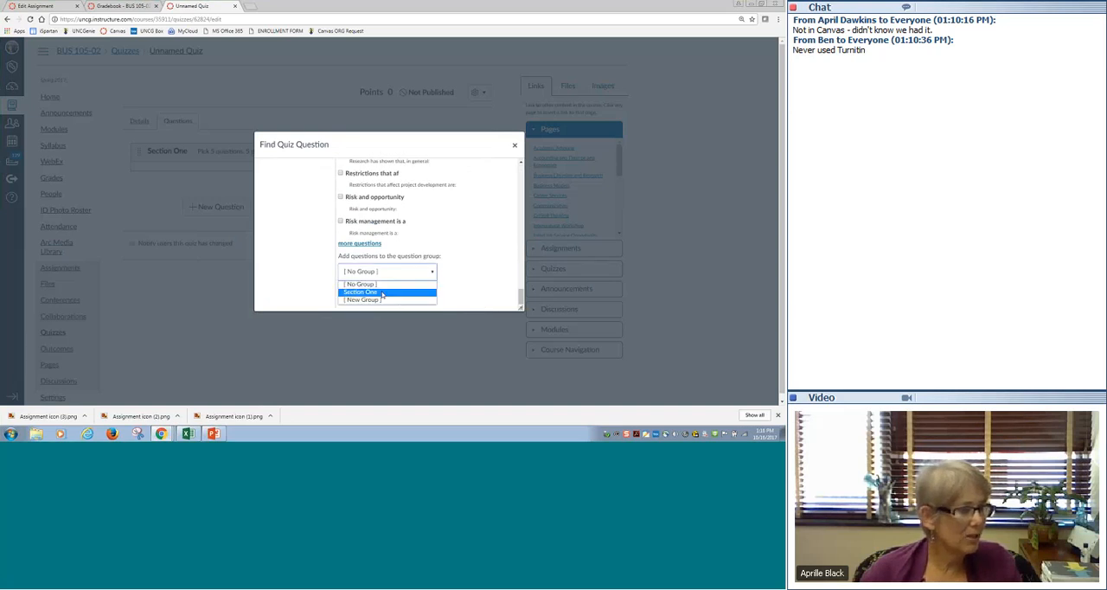
left_click(381, 299)
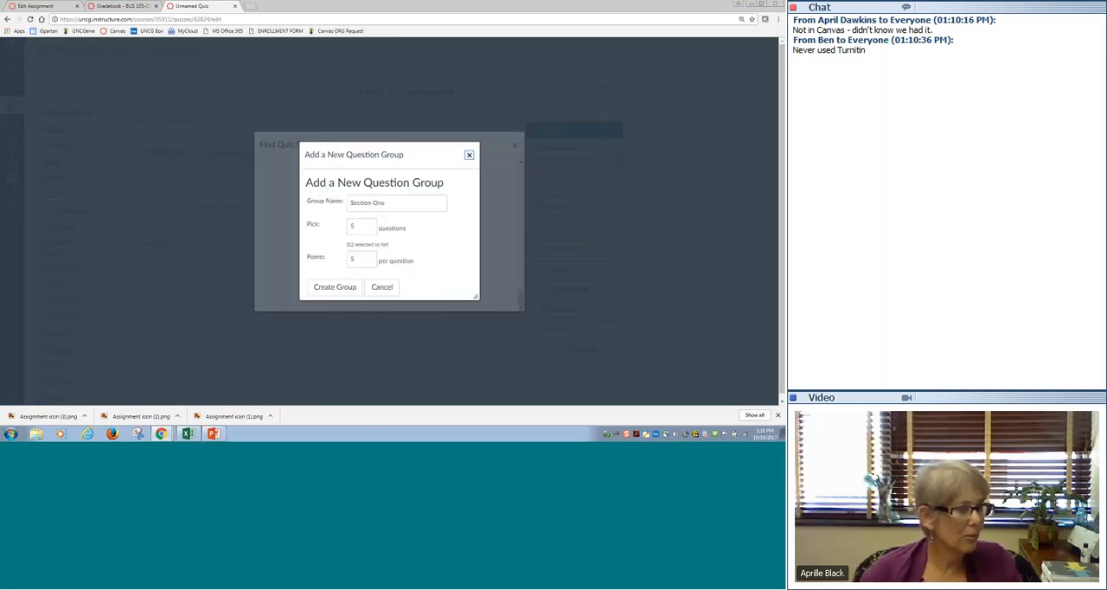
double_click(381, 203)
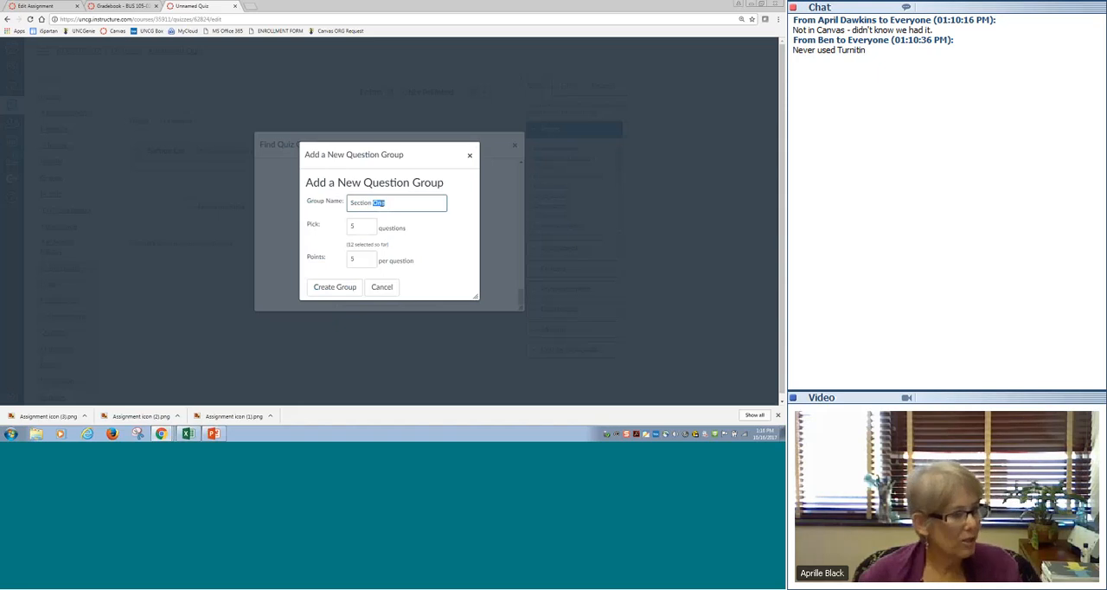
type("Two")
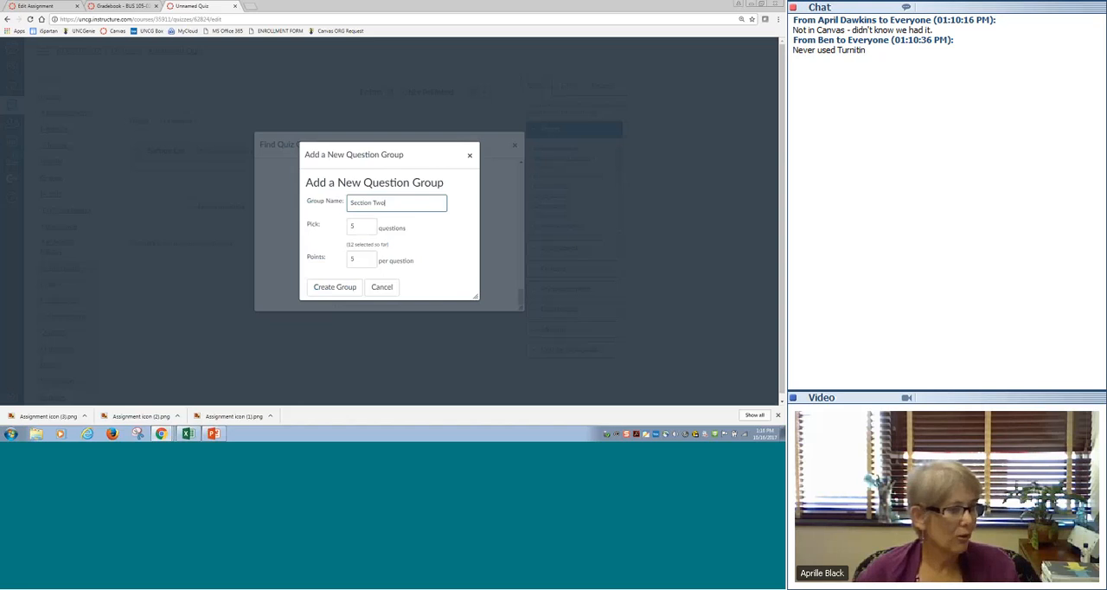
left_click(335, 287)
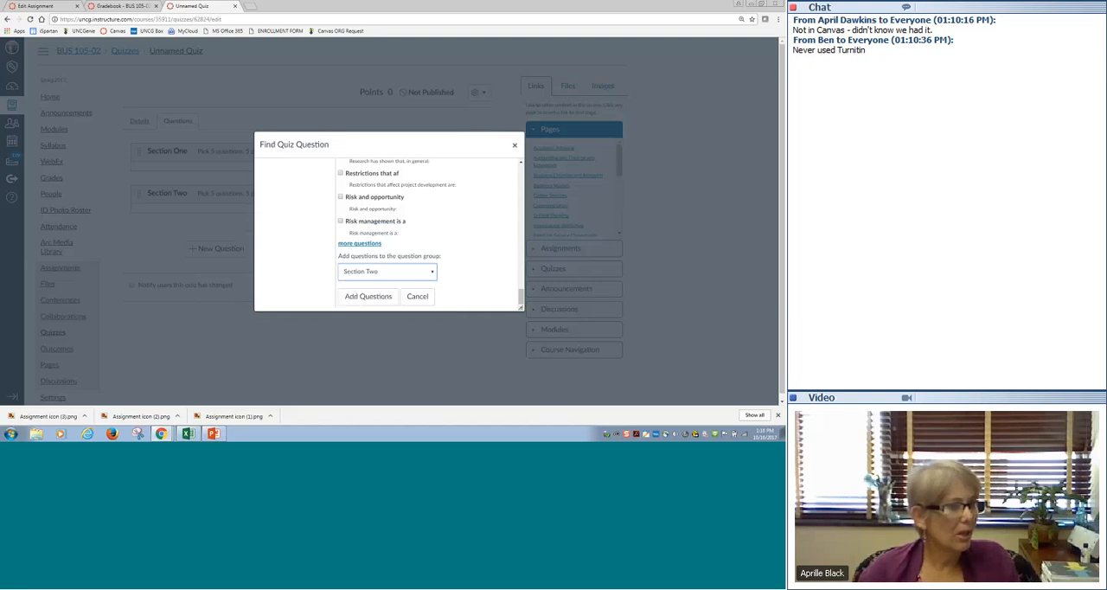
left_click(417, 297)
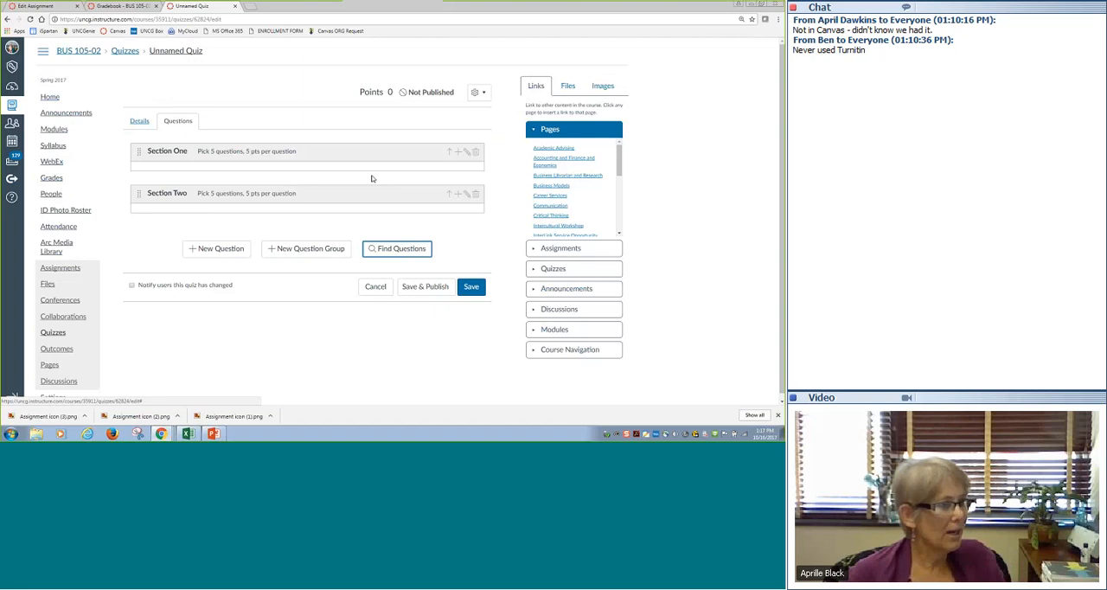
- Save the quiz with its two question groups and preview the draft version
left_click(224, 249)
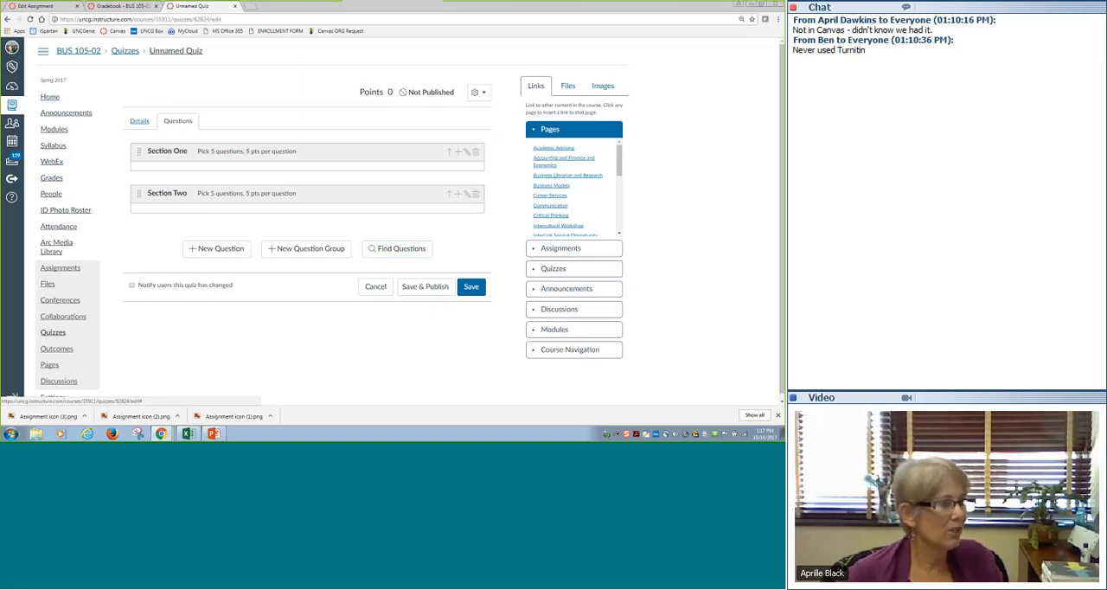
left_click(471, 287)
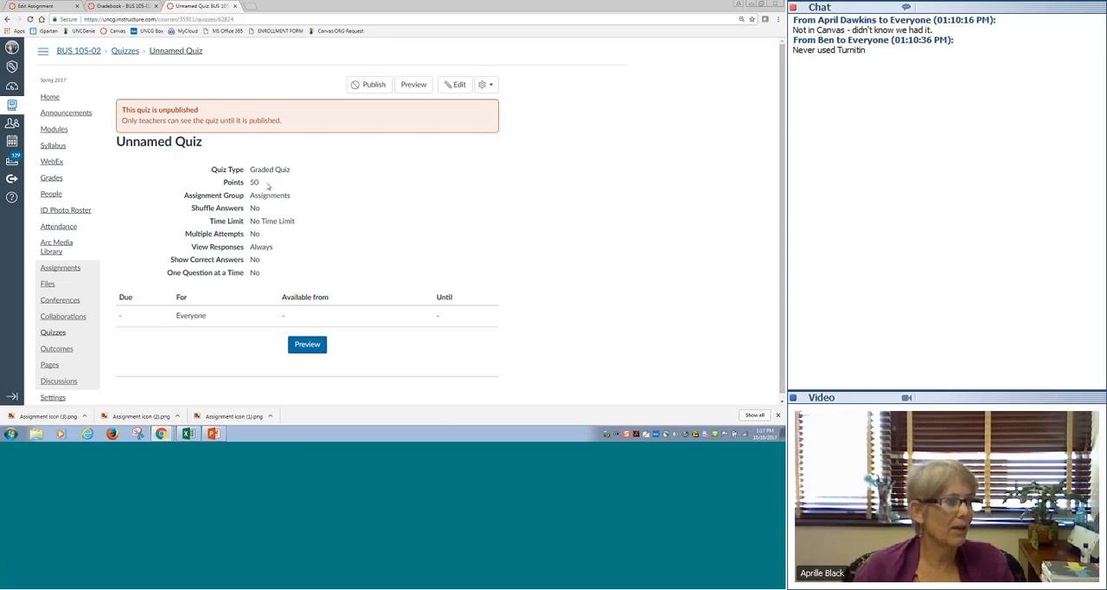
left_click(419, 86)
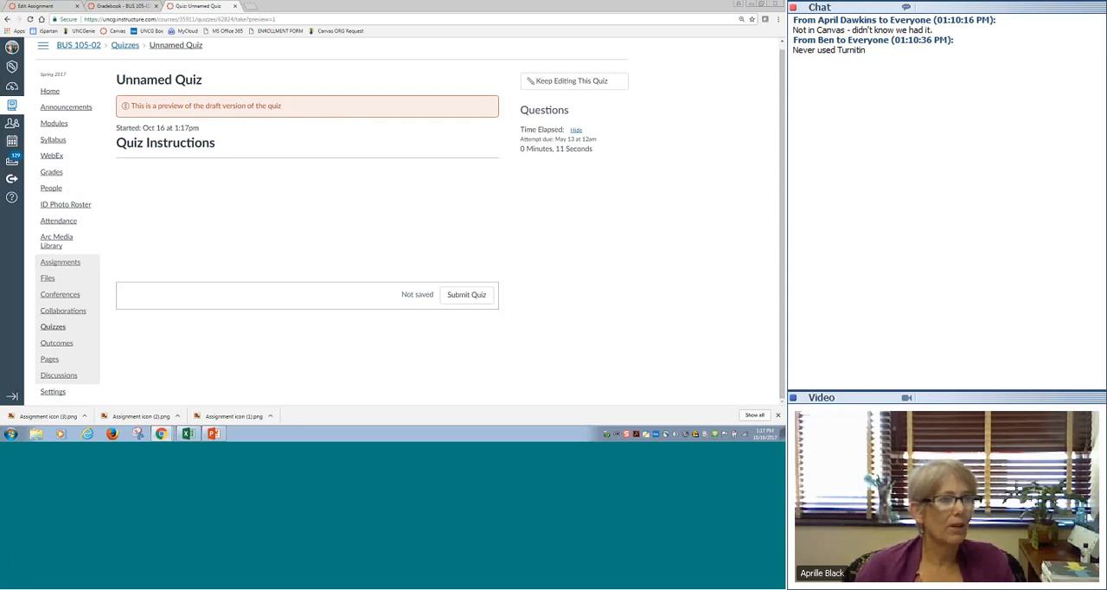
scroll(768, 153, "up", 1)
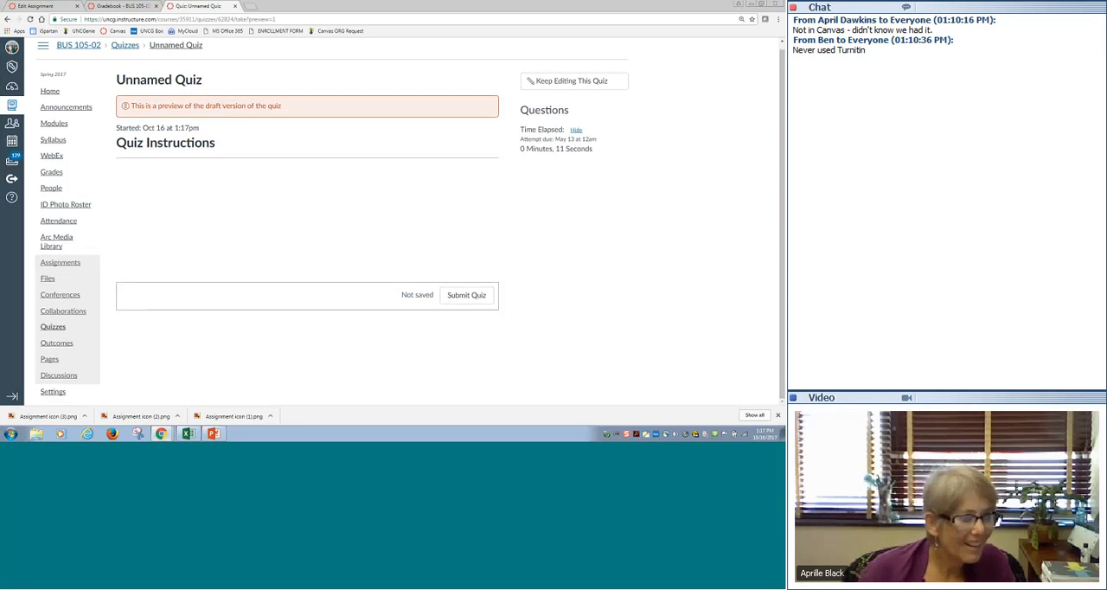
- Resume editing the quiz, rename it "Practice Quiz" and review its question groups
left_click(570, 87)
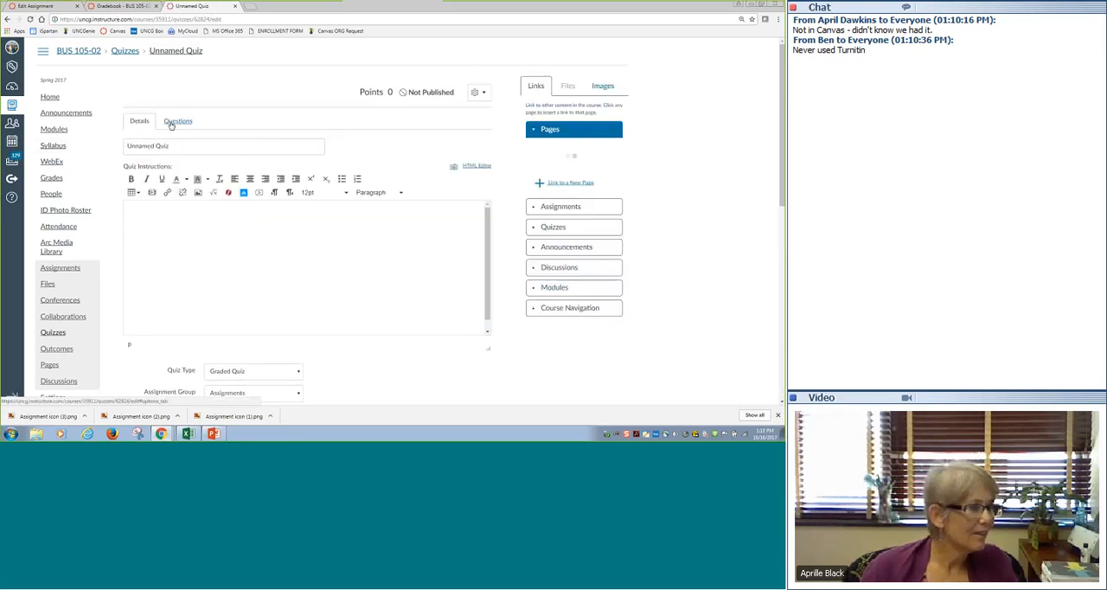
left_click(192, 147)
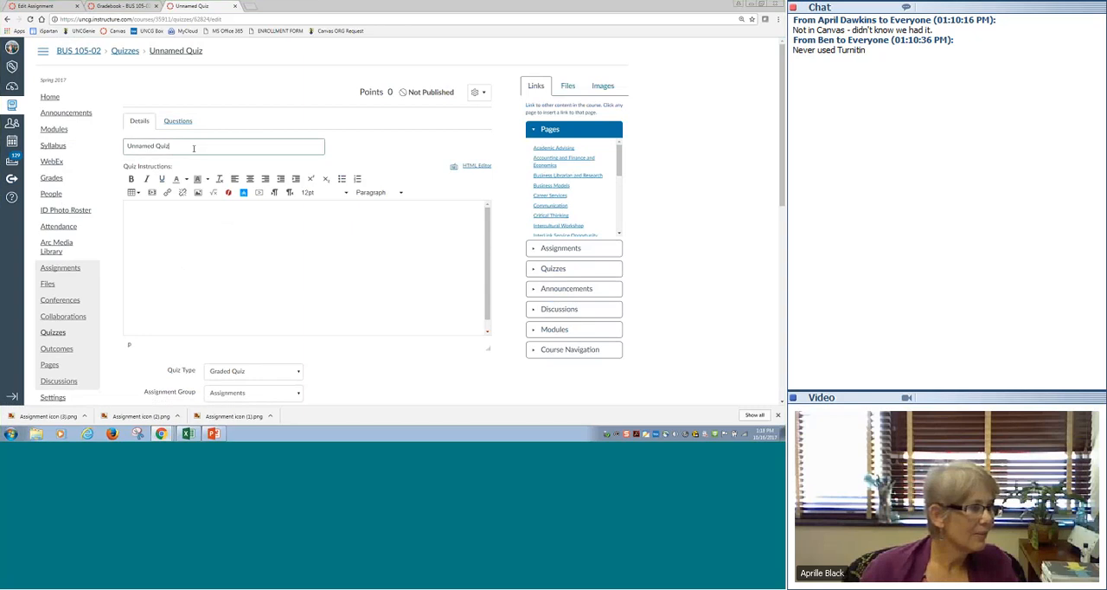
key("ctrl+a")
type("Pr")
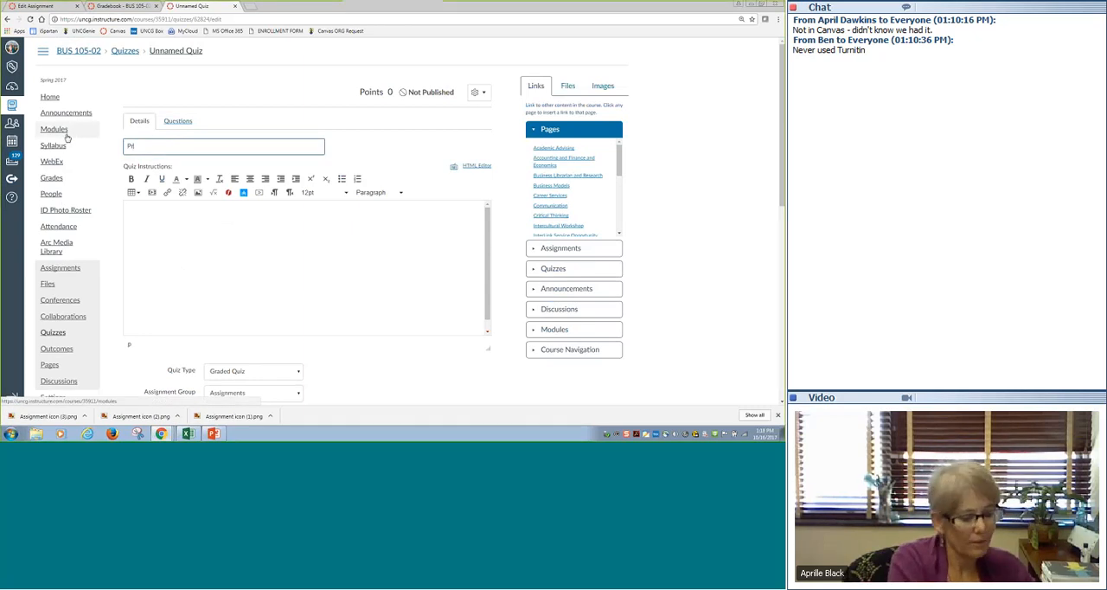
type("actice Quiz")
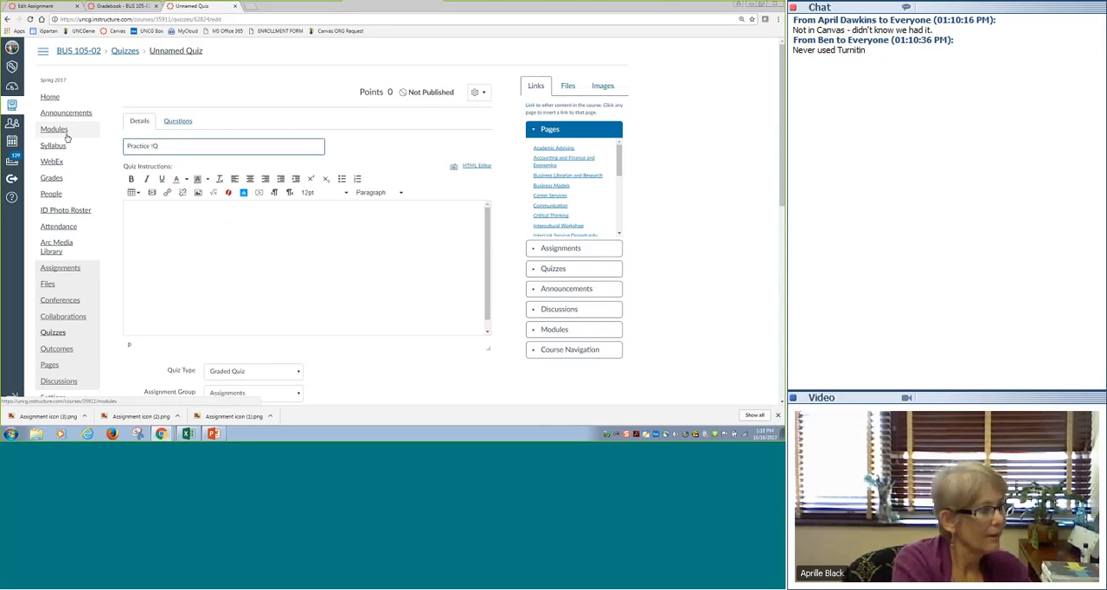
left_click(178, 121)
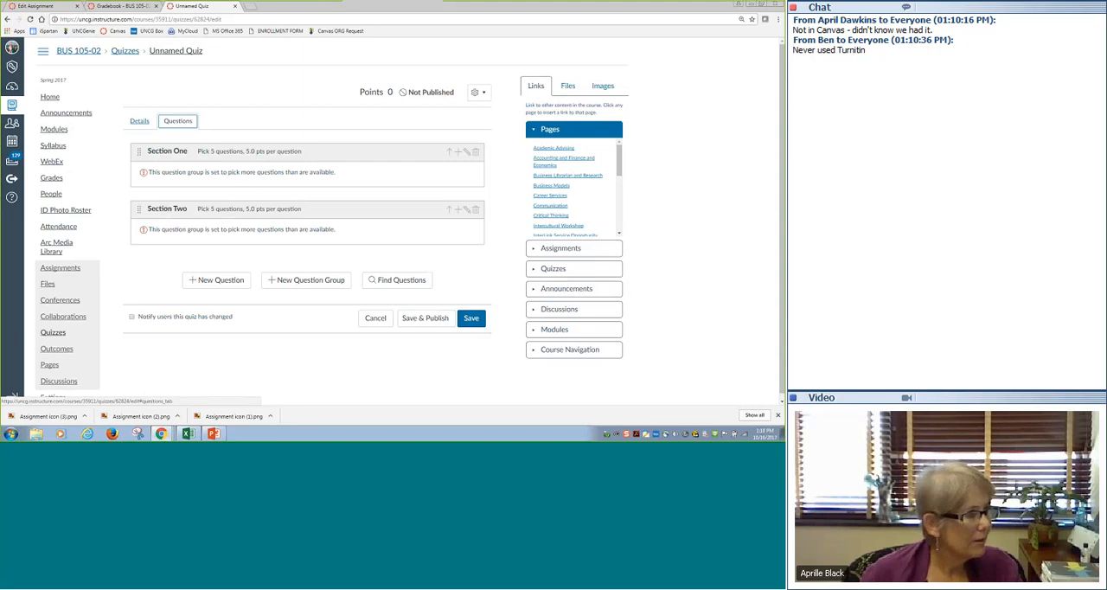
left_click(139, 121)
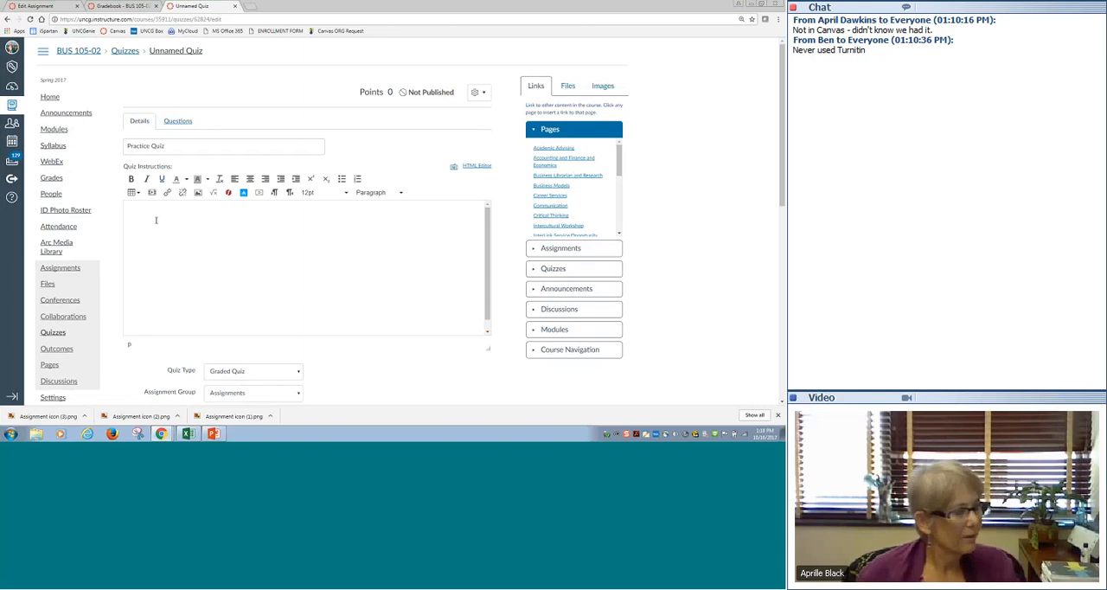
- Paste "Practice Quiz" into the quiz instructions and review the quiz options, restrictions and assignment dates
type("Practice Quiz")
scroll(448, 305, "down", 5)
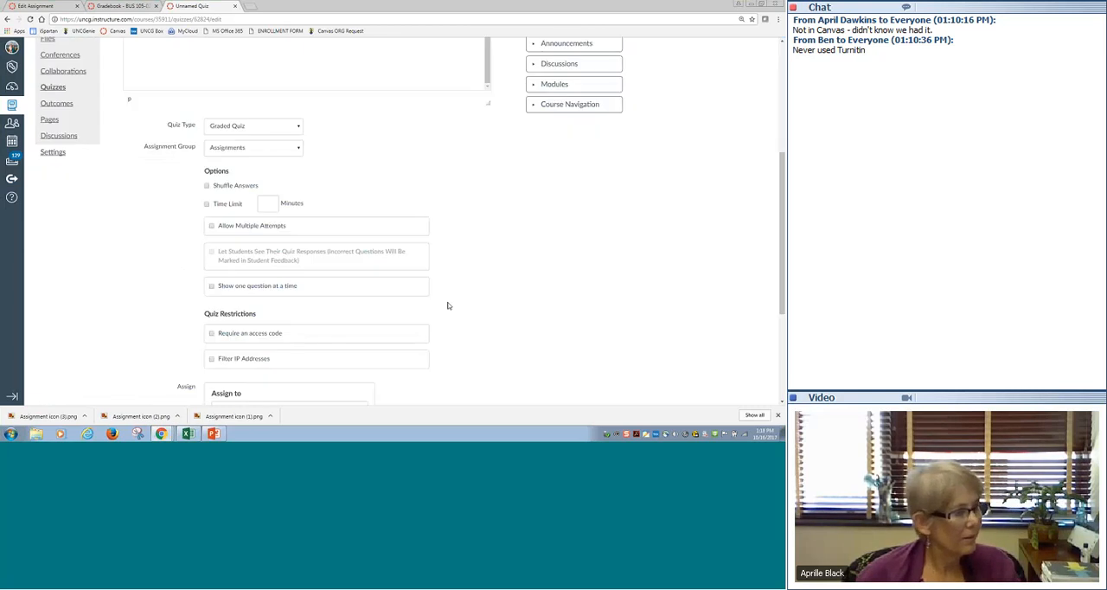
scroll(458, 285, "down", 3)
scroll(473, 271, "up", 4)
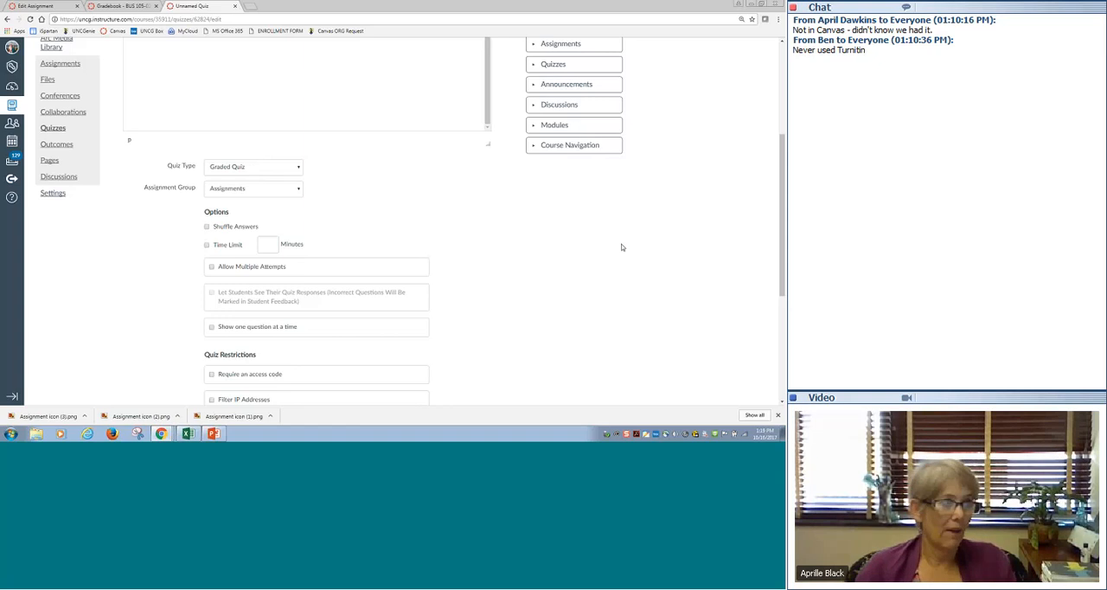
scroll(603, 249, "down", 5)
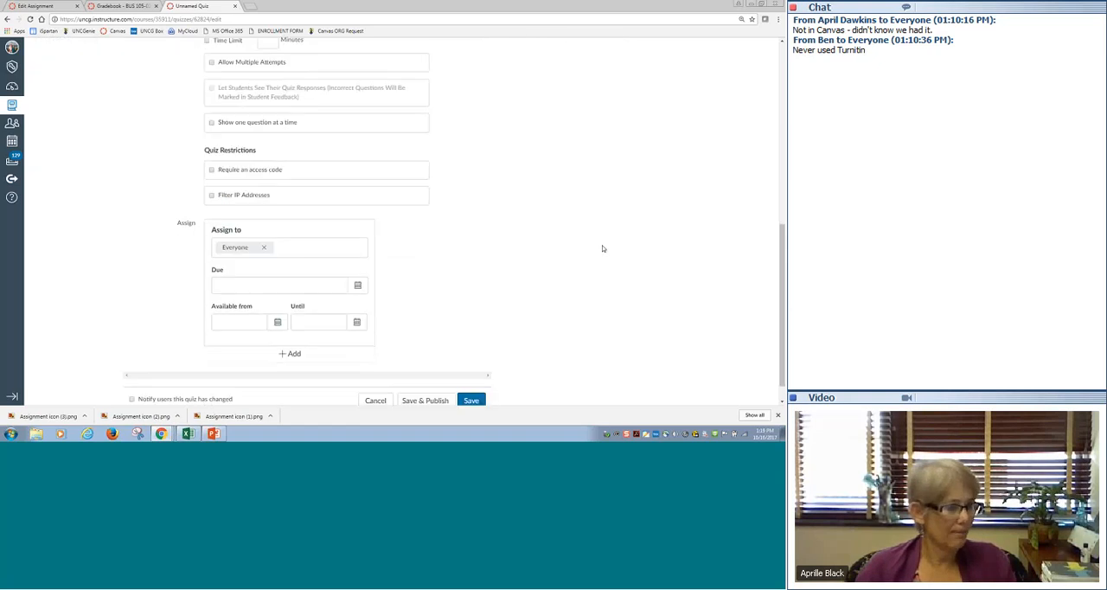
scroll(602, 248, "up", 5)
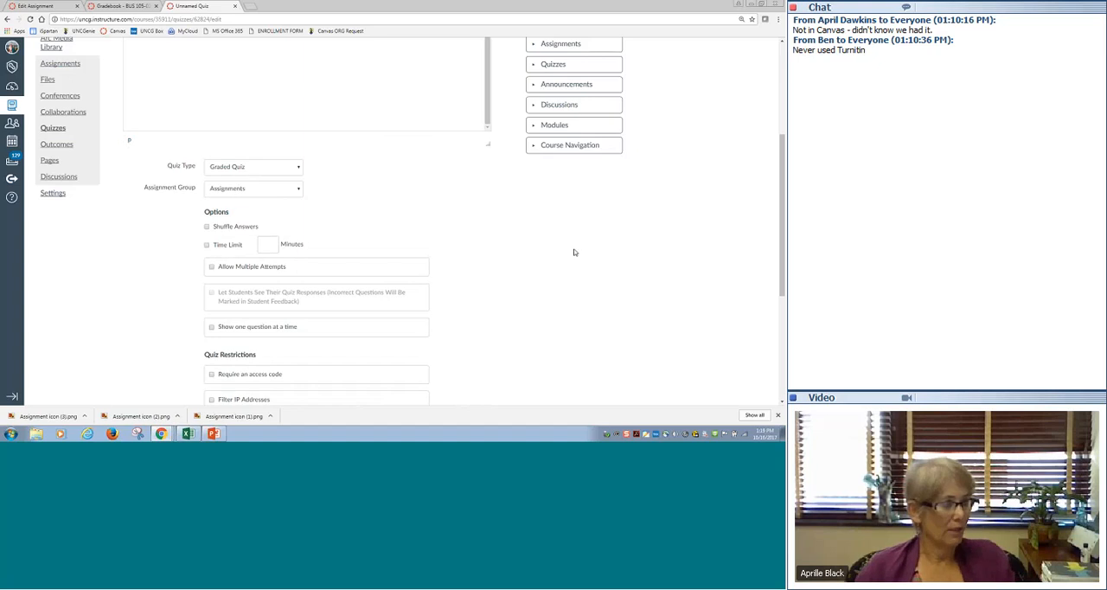
- Enable the quiz's time limit and set it to 20 minutes
scroll(574, 252, "down", 1)
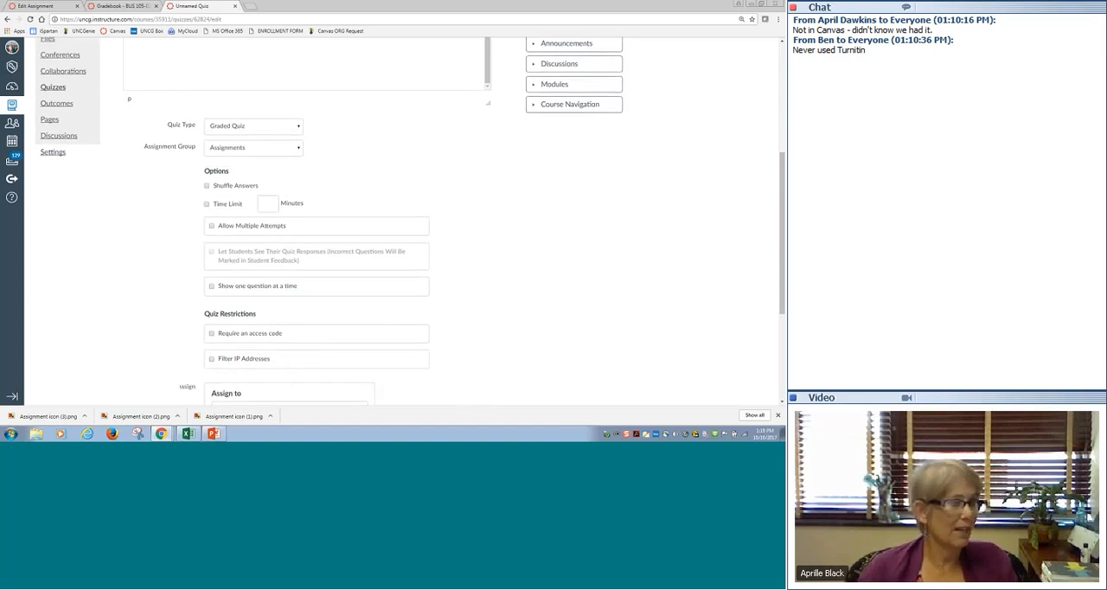
left_click(211, 208)
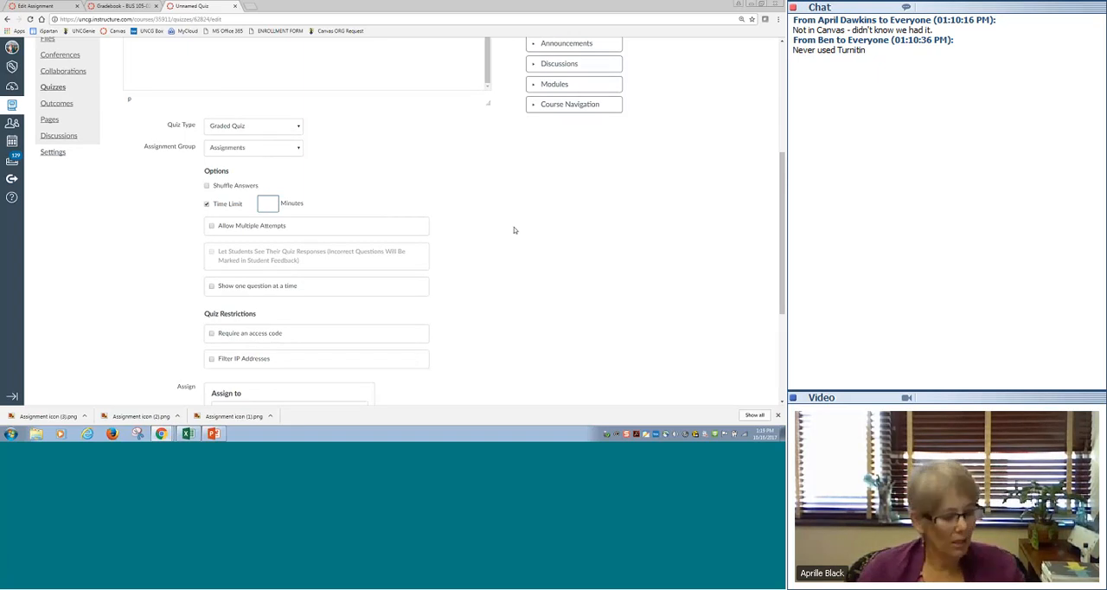
type("4")
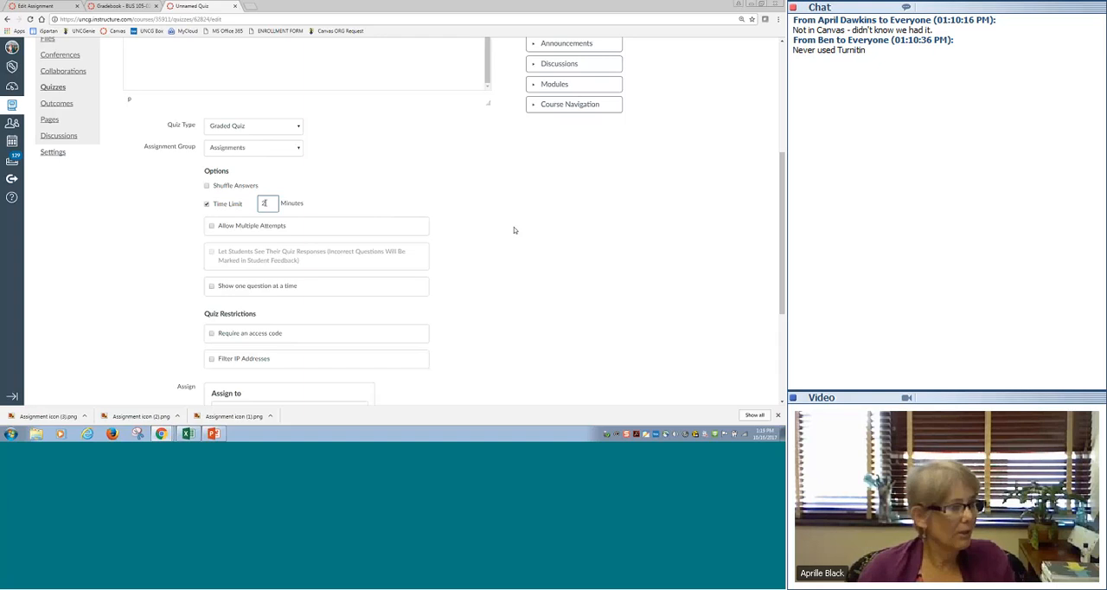
type("0")
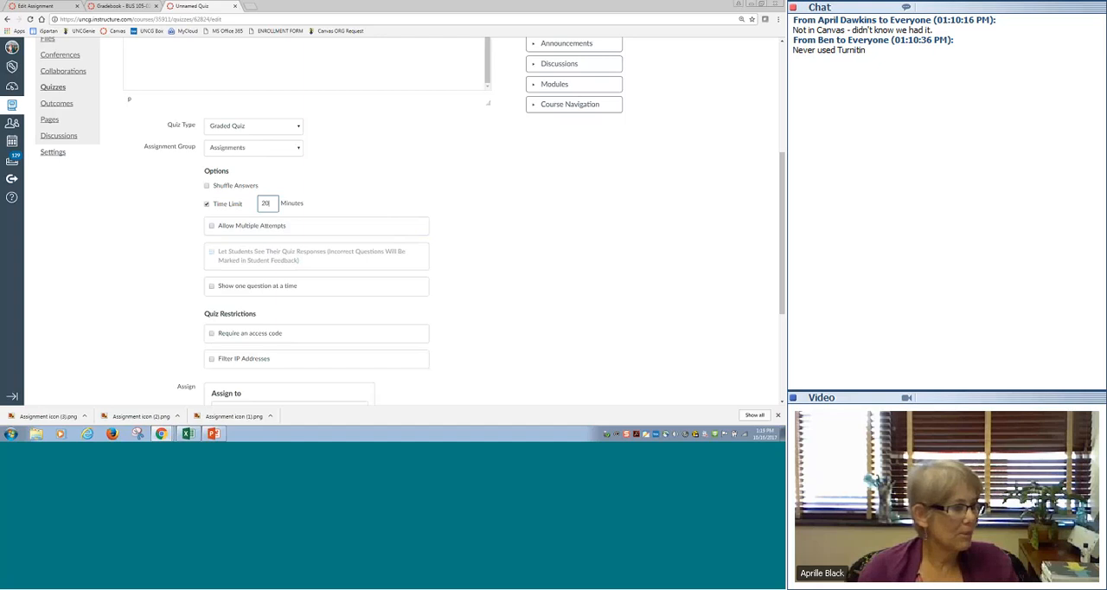
- Set the quiz to show one question at a time with questions locked after answering, and review the remaining settings
scroll(375, 217, "down", 1)
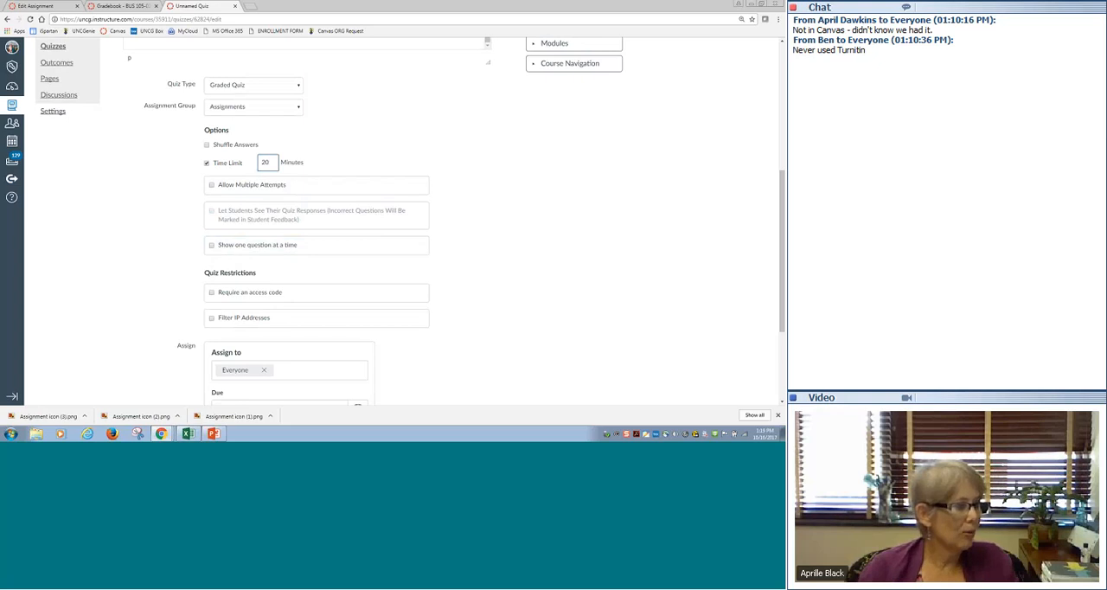
left_click(237, 246)
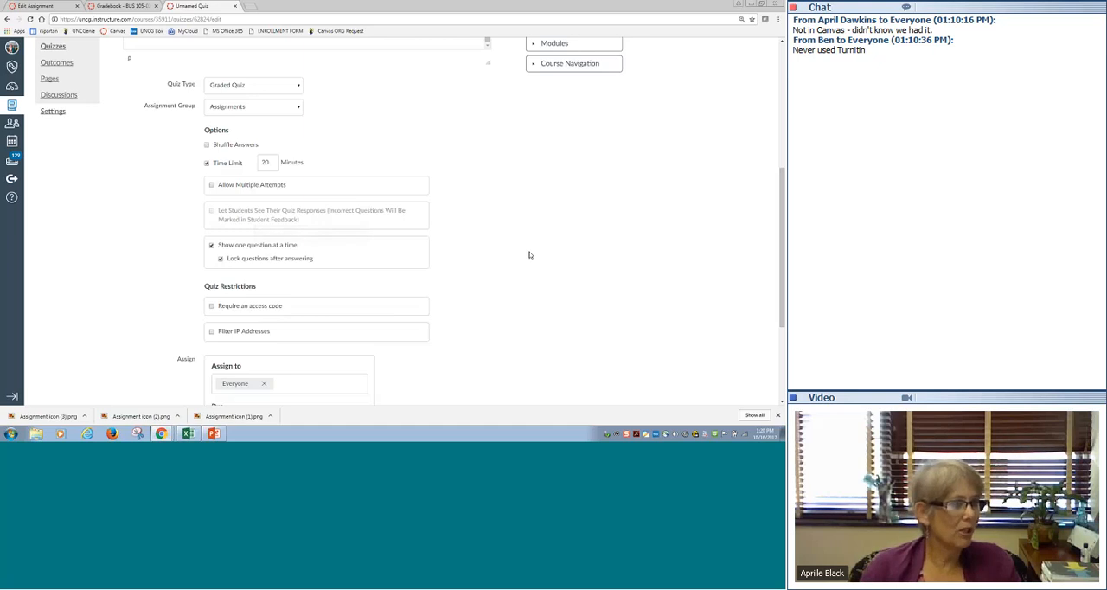
scroll(530, 253, "down", 3)
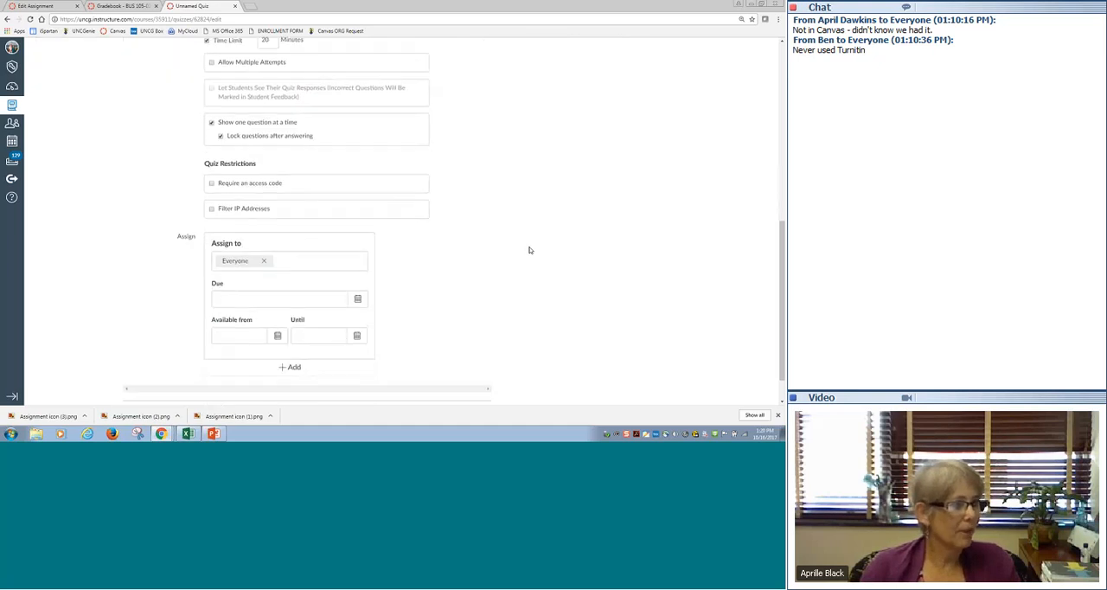
scroll(519, 223, "down", 1)
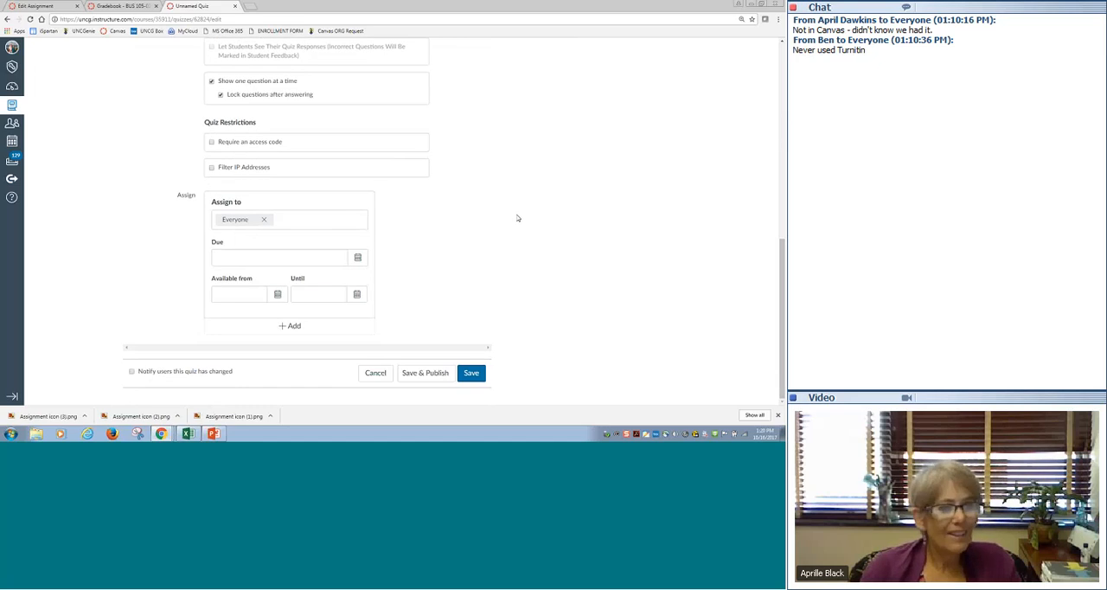
scroll(539, 207, "up", 15)
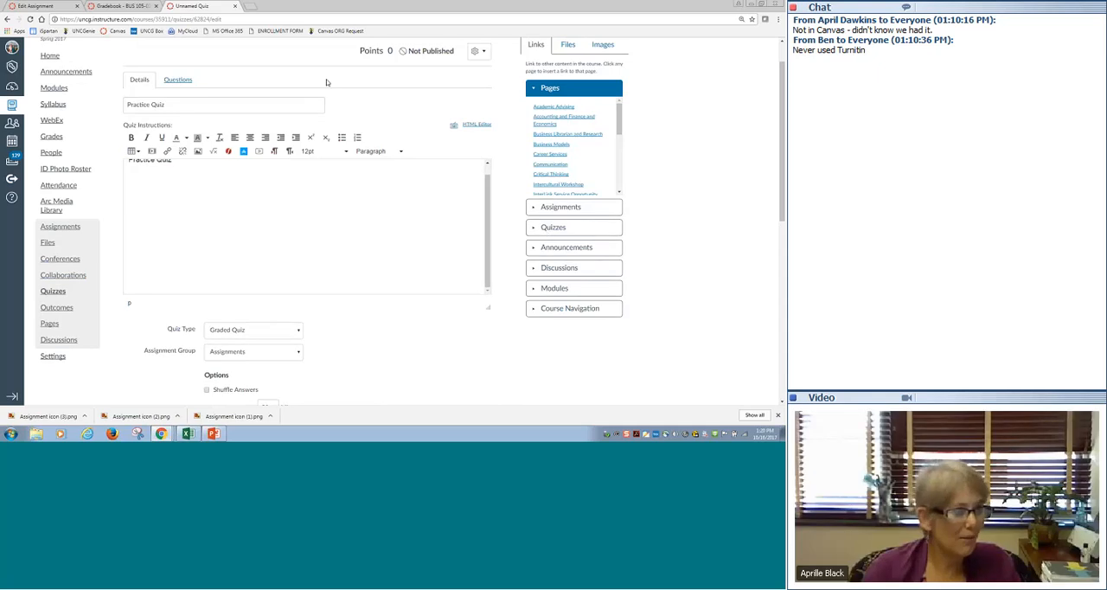
scroll(407, 269, "down", 2)
scroll(407, 269, "up", 3)
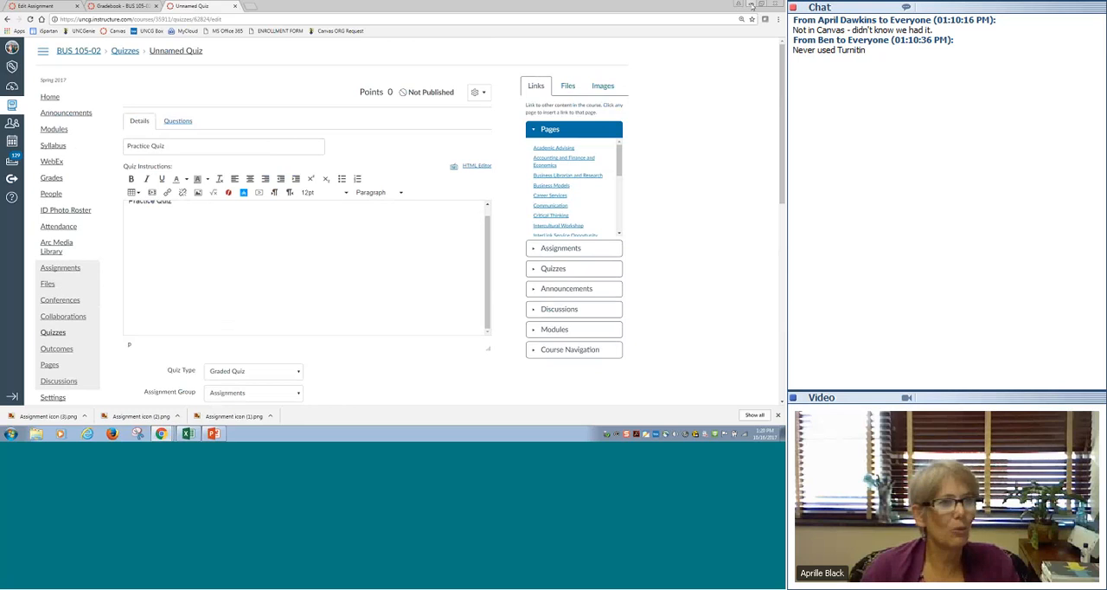
- Switch to the Canvas Assessments presentation in PowerPoint and look through the group activities and discussion slides
left_click(213, 433)
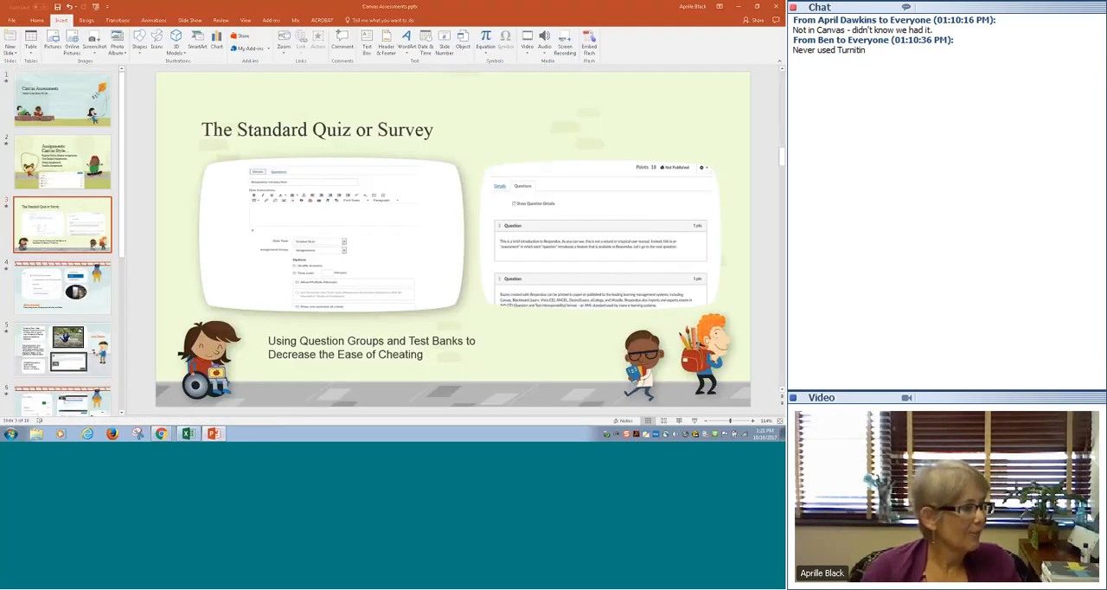
left_click(63, 287)
key("Down")
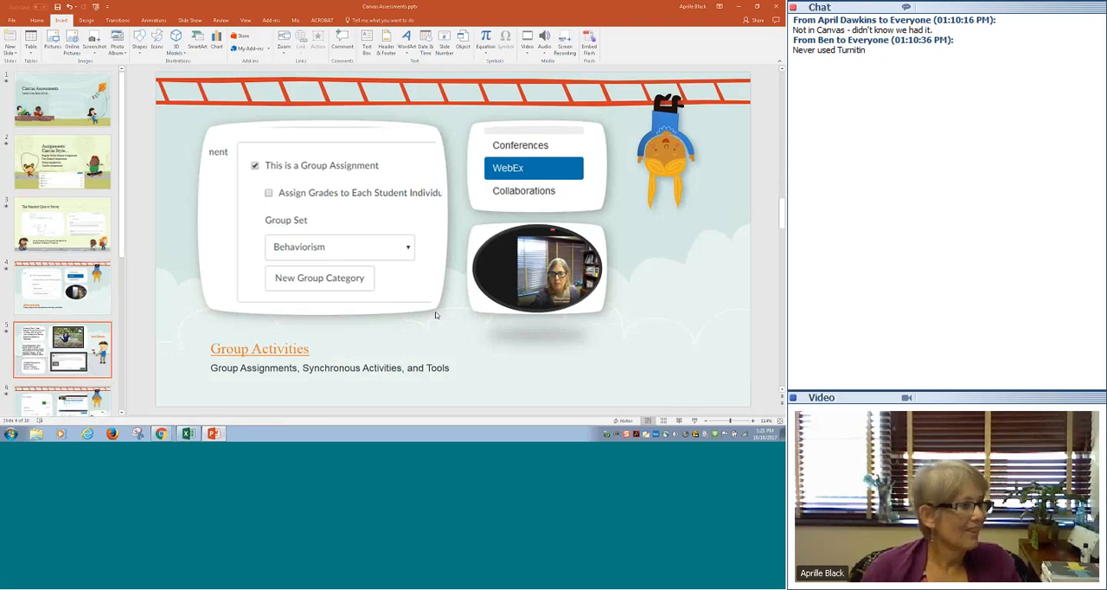
key("Down")
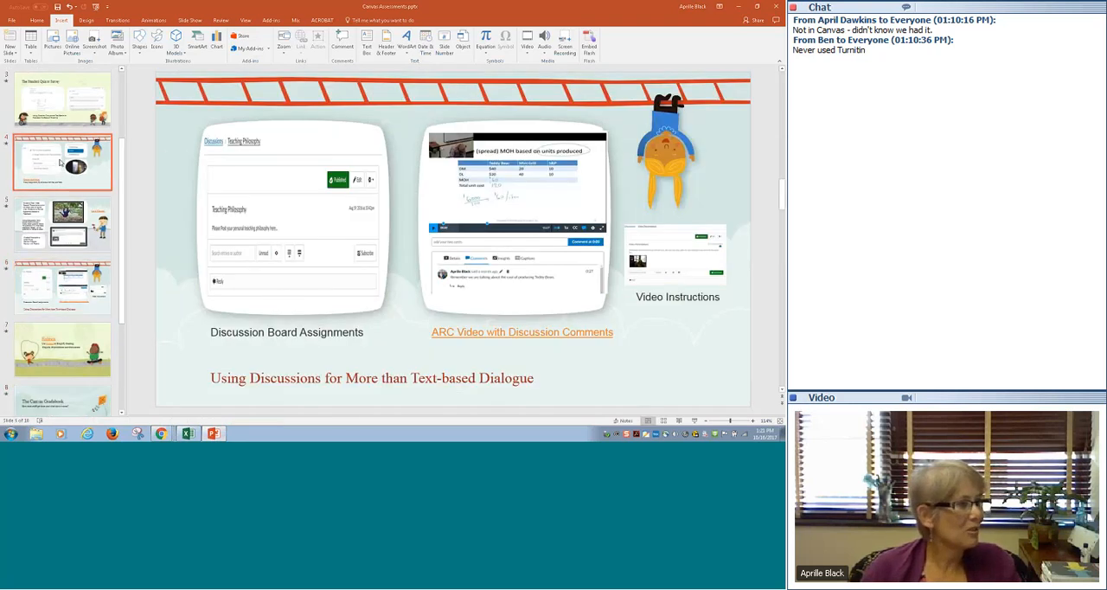
left_click(61, 162)
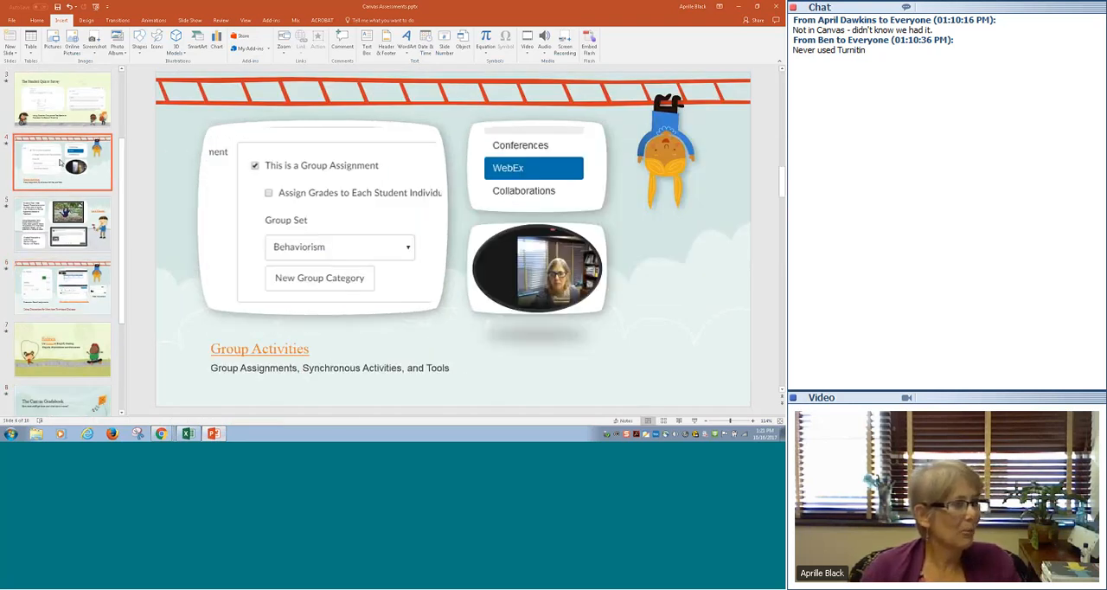
left_click(68, 230)
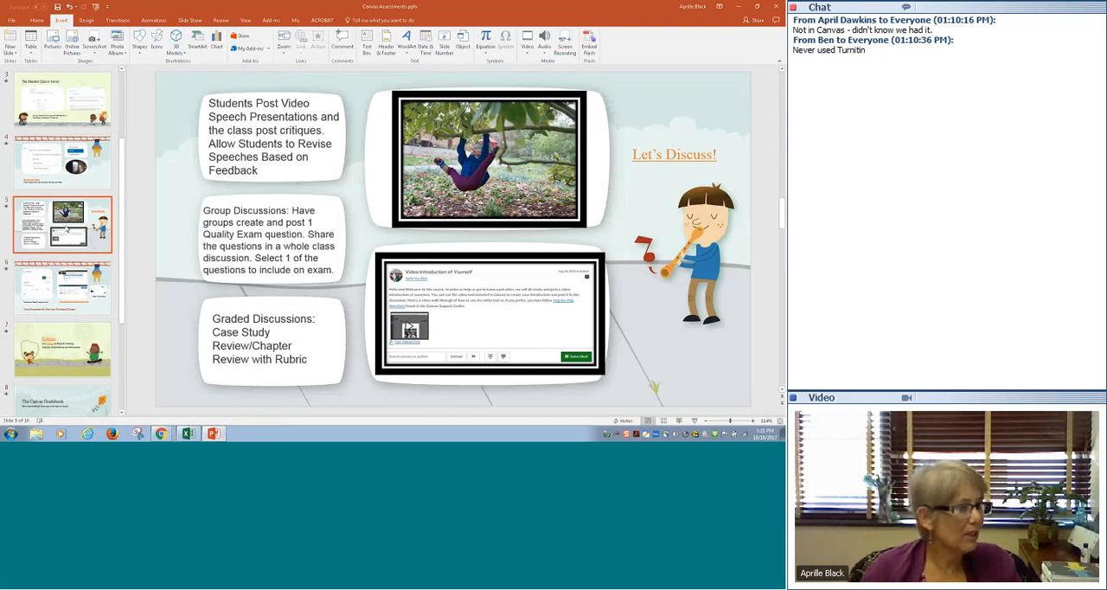
left_click(88, 173)
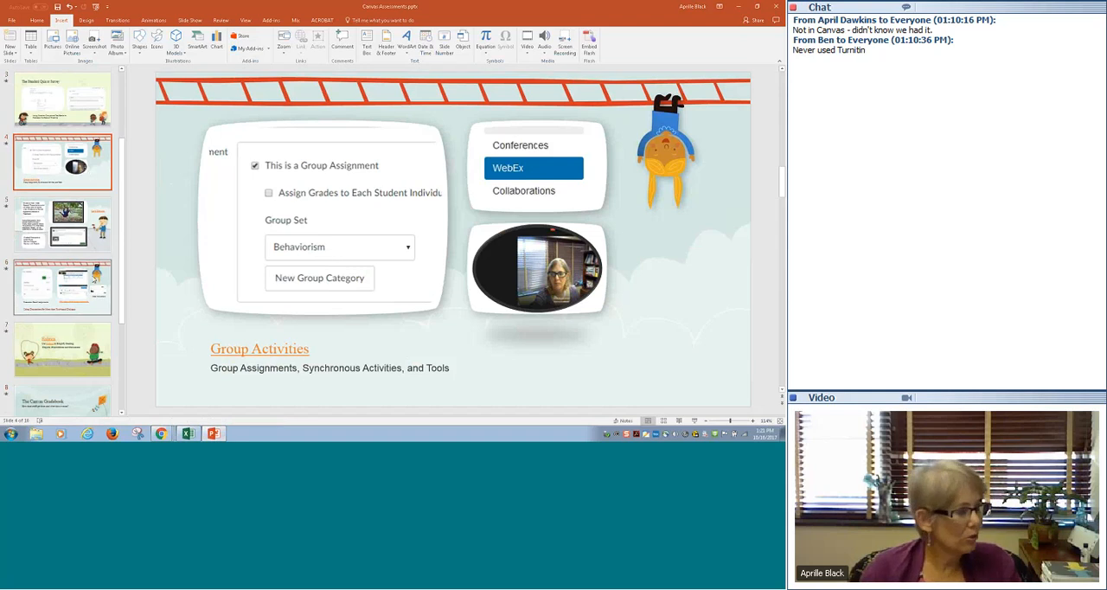
- Go to the Rubrics slide and open the link in its title
scroll(93, 278, "down", 3)
left_click(73, 275)
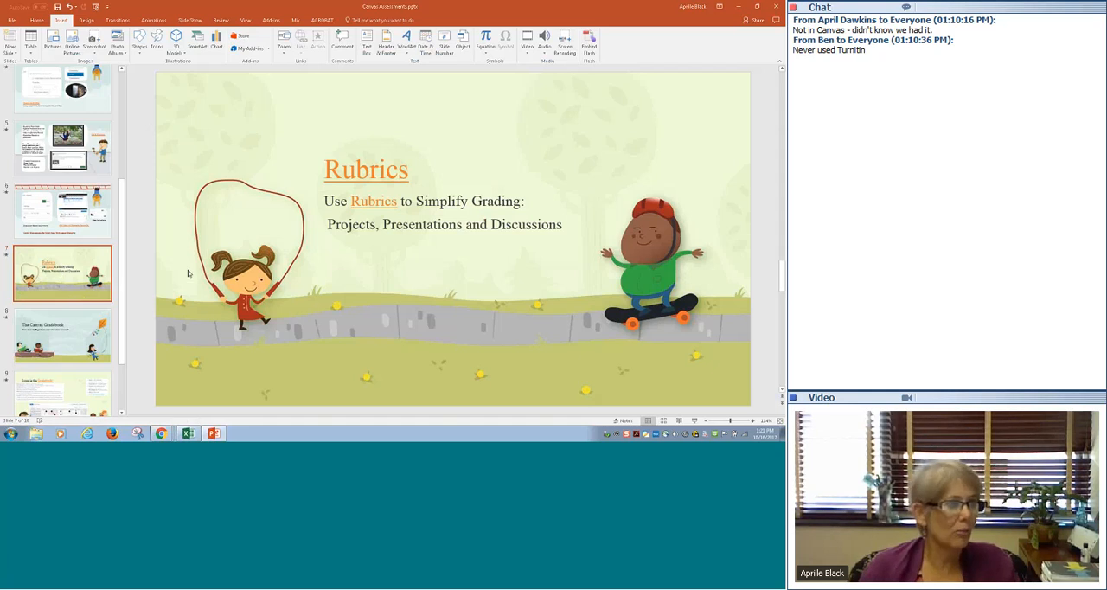
left_click(355, 169)
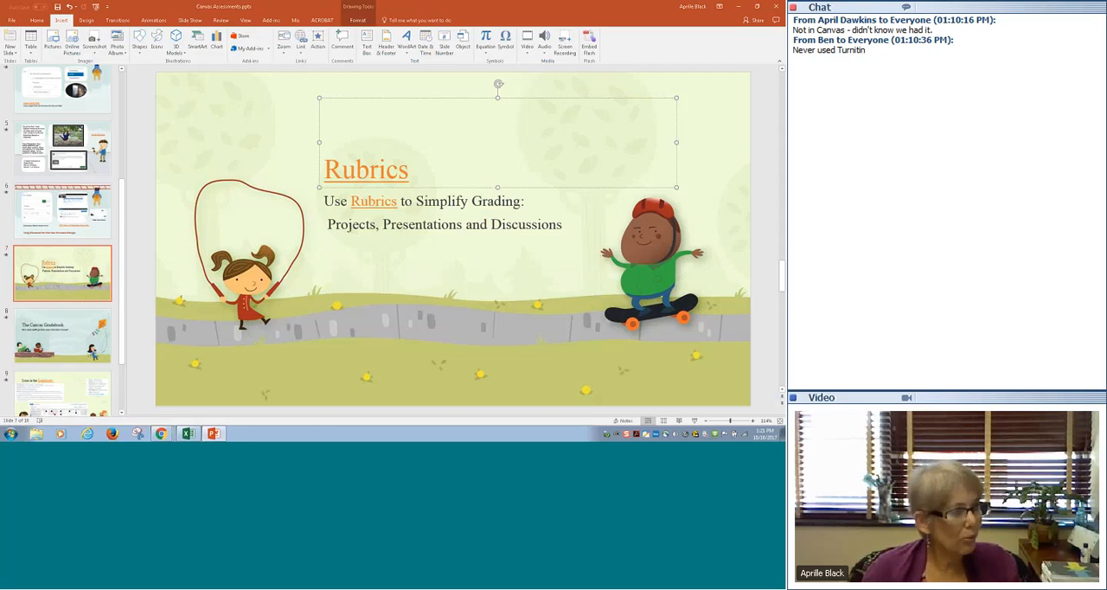
left_click(375, 175, "ctrl")
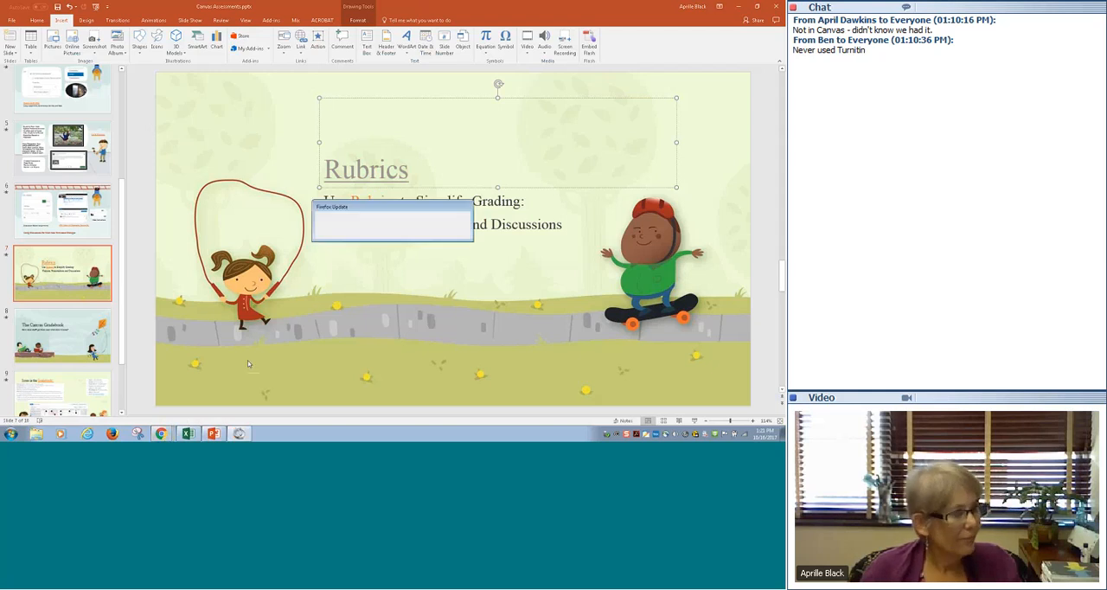
- Switch back to the Chrome window with the unnamed quiz, look at the Gradebook page and return to the quiz
left_click(162, 434)
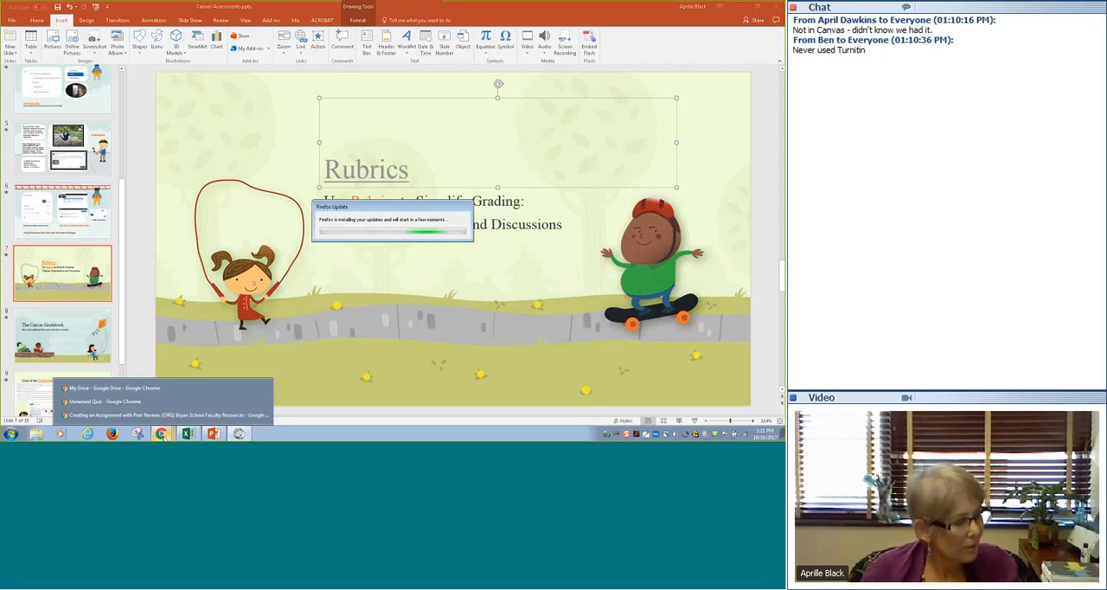
left_click(163, 435)
left_click(163, 435)
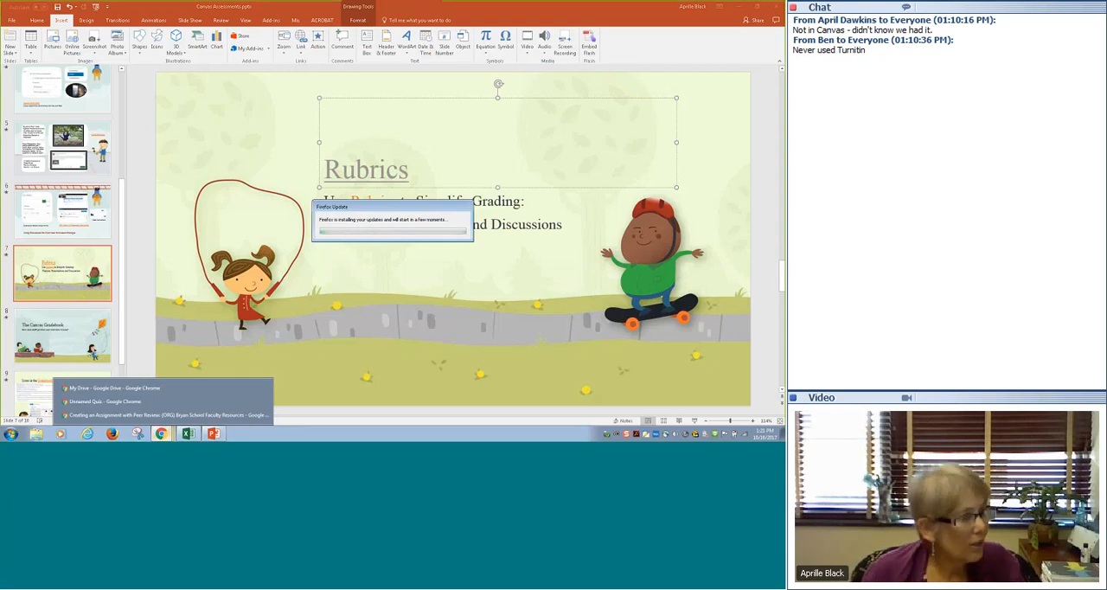
left_click(168, 432)
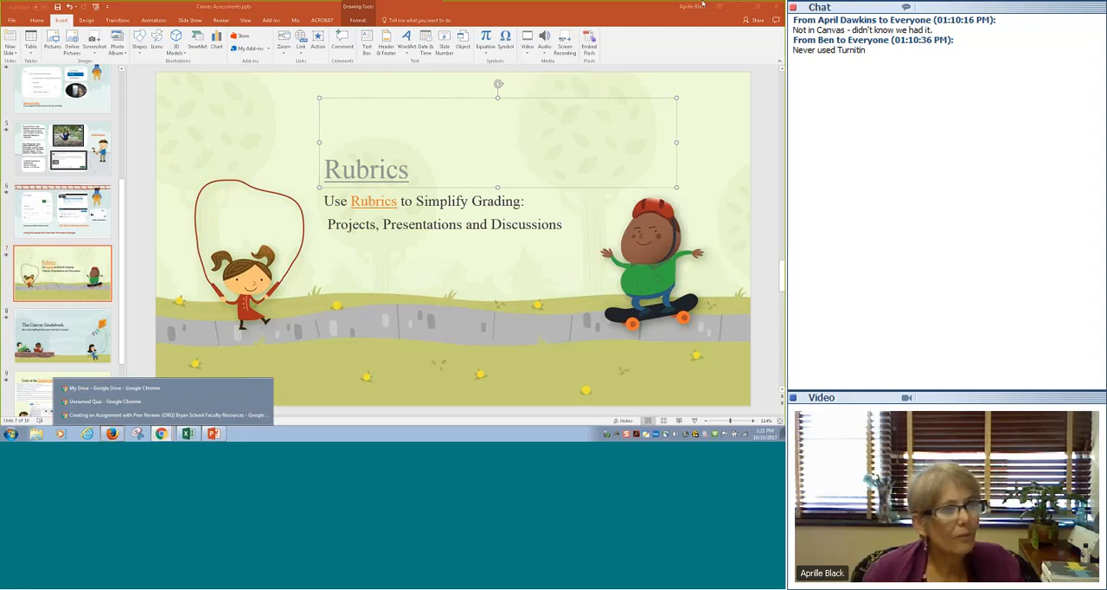
left_click(106, 401)
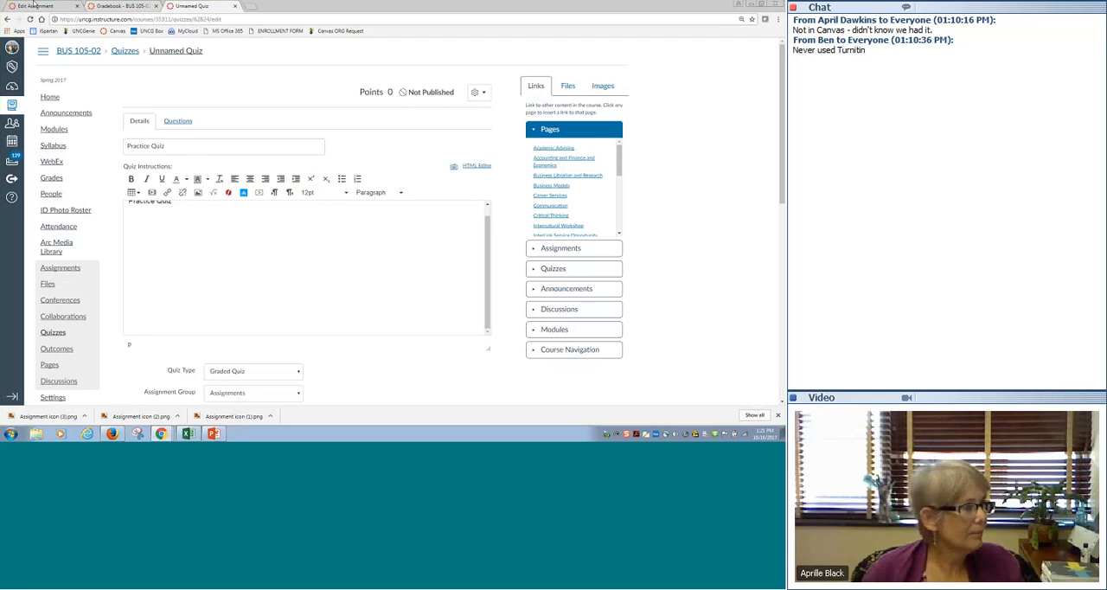
left_click(130, 6)
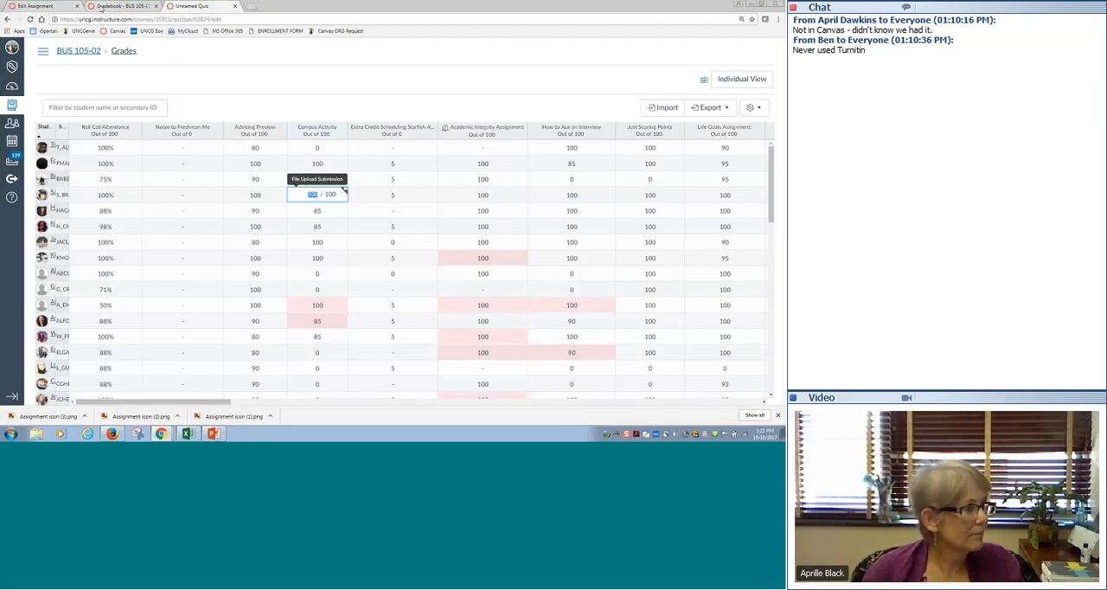
left_click(192, 6)
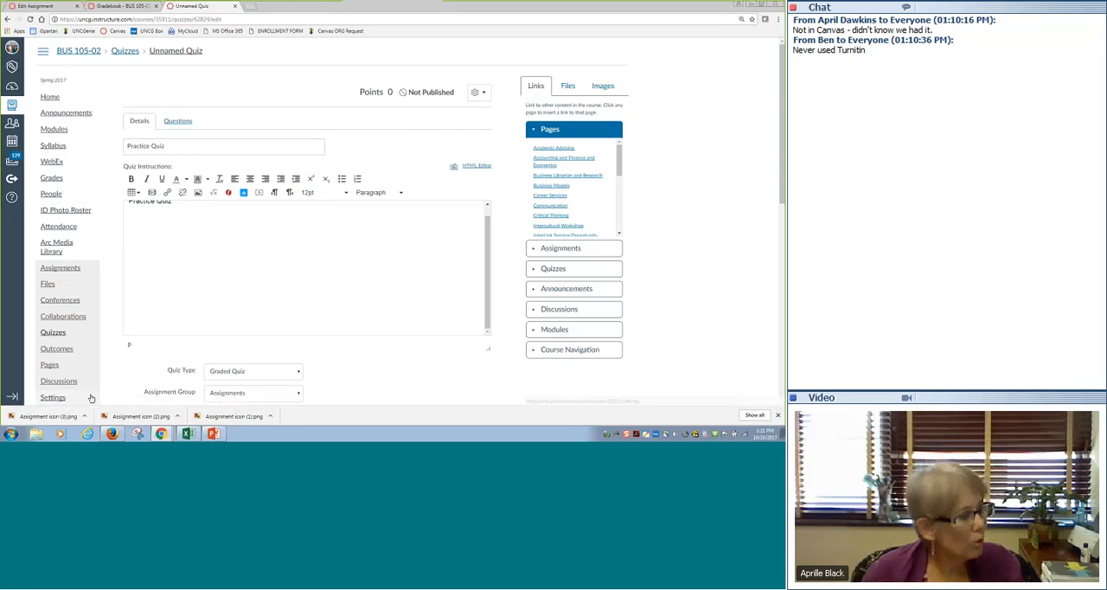
- Open the course's outcomes page and go to its rubric management
left_click(58, 349)
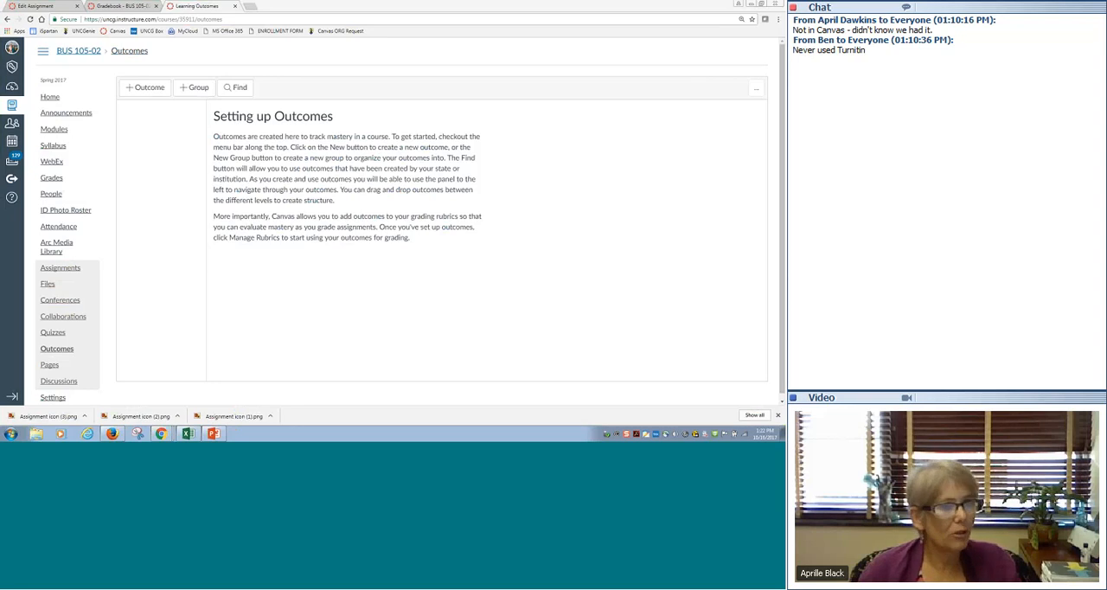
left_click(754, 93)
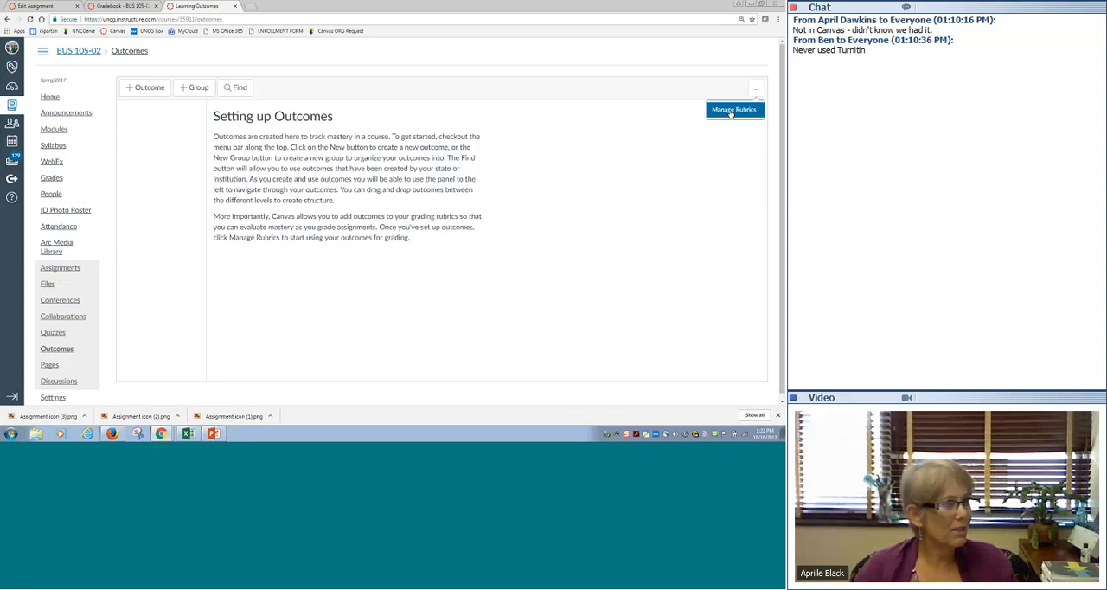
left_click(731, 111)
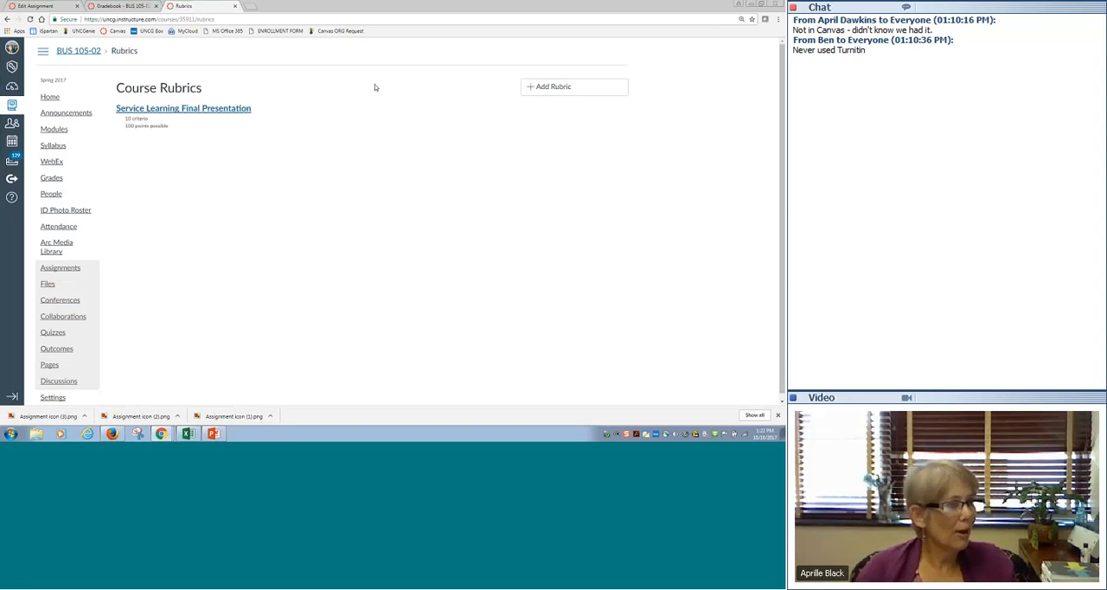
- Open the Service Learning Final Presentation rubric for editing and append "and included citations" to the full-detail rating of Goals Accomplished
left_click(196, 110)
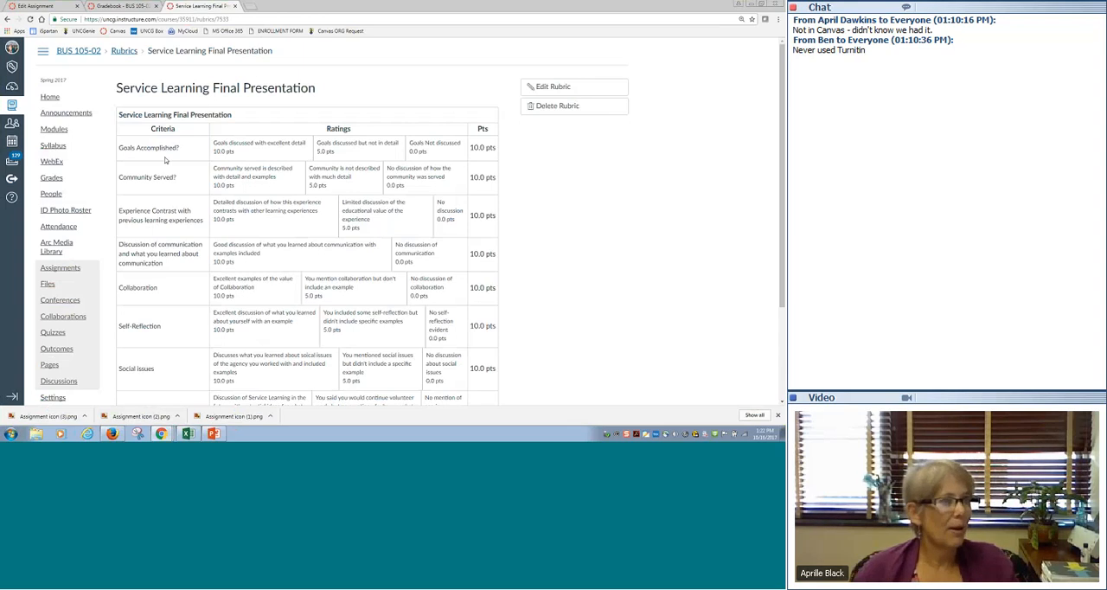
left_click(556, 87)
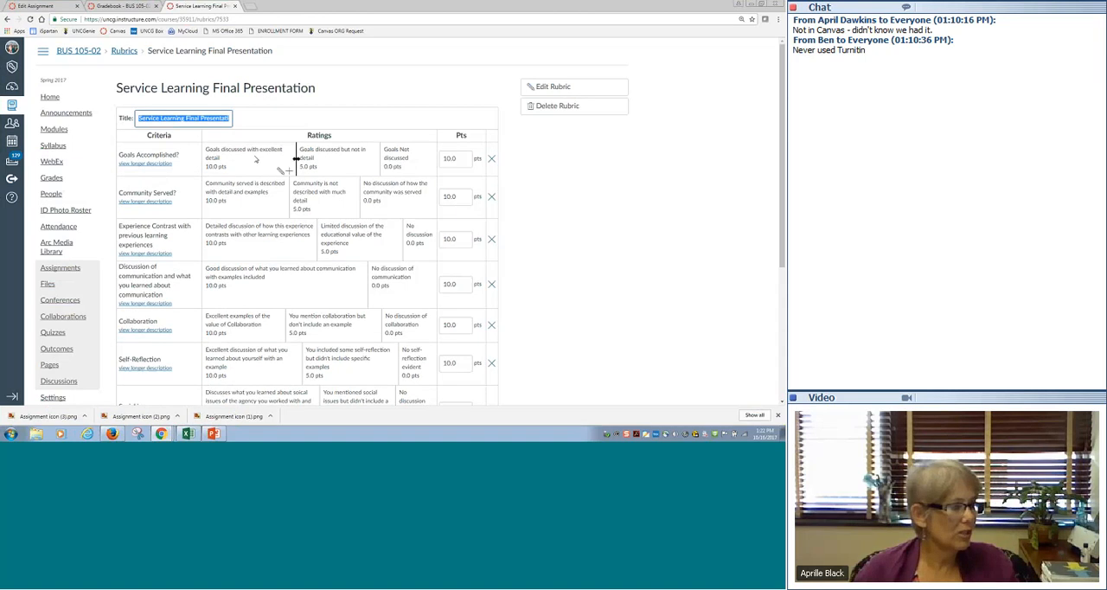
left_click(222, 150)
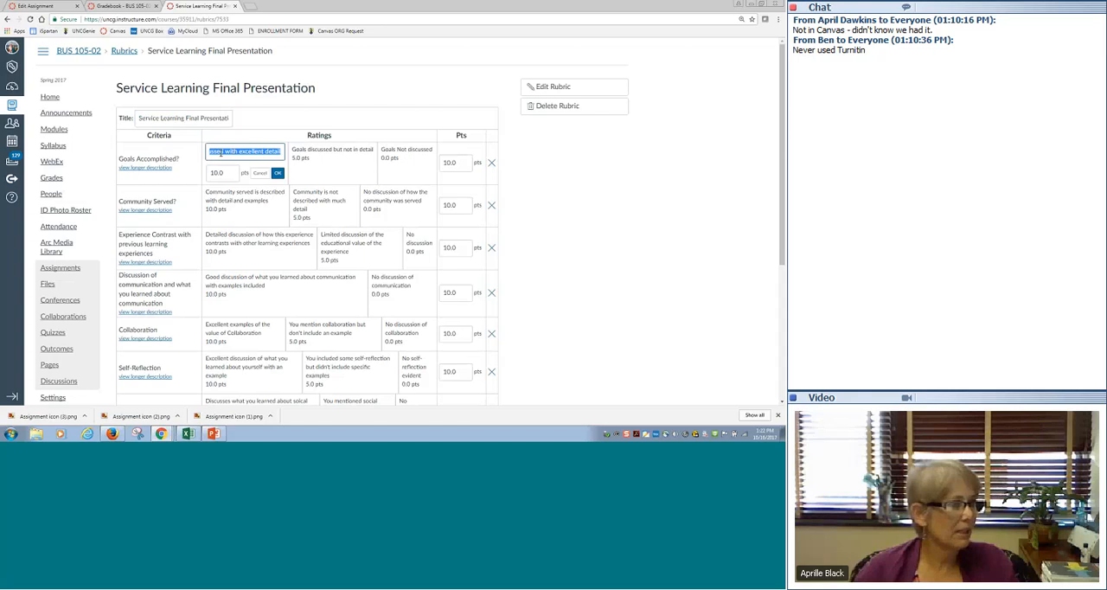
left_click(280, 152)
type("and")
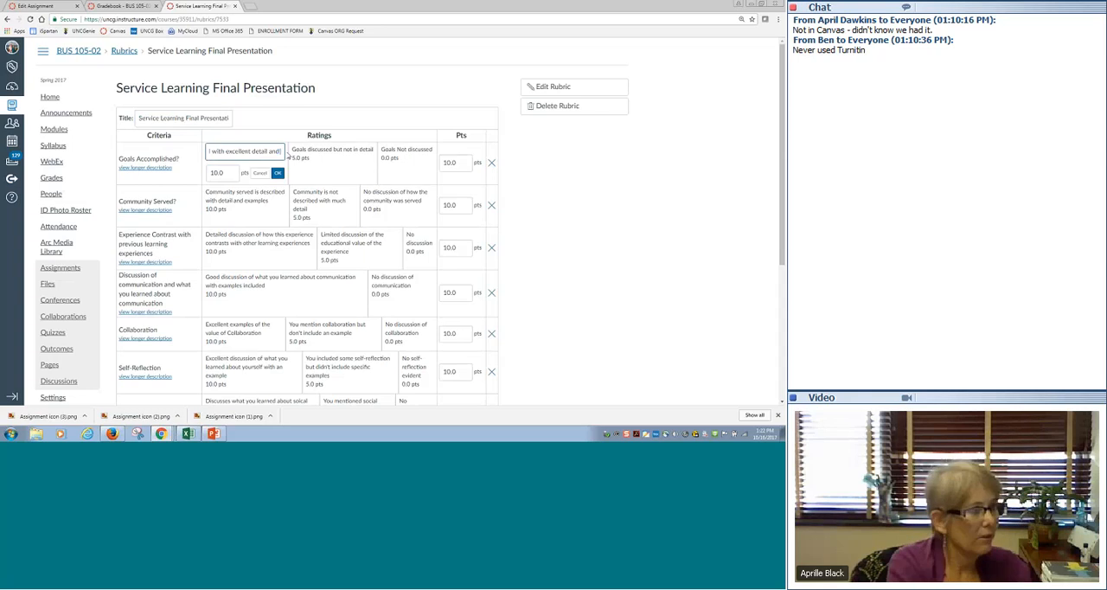
type(" fo")
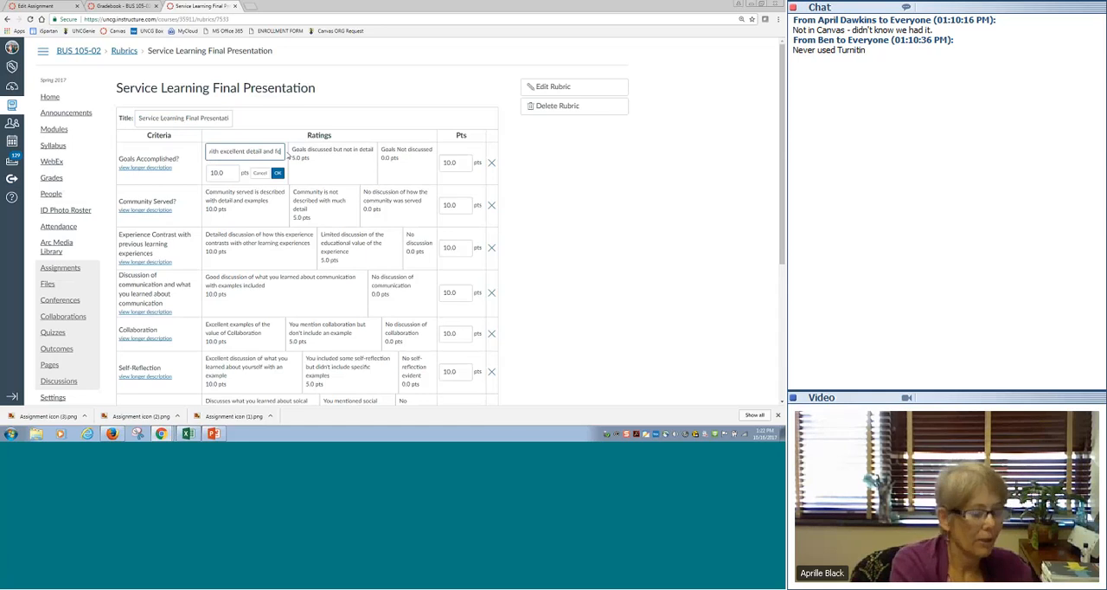
key("BackSpace")
key("BackSpace")
type("includ")
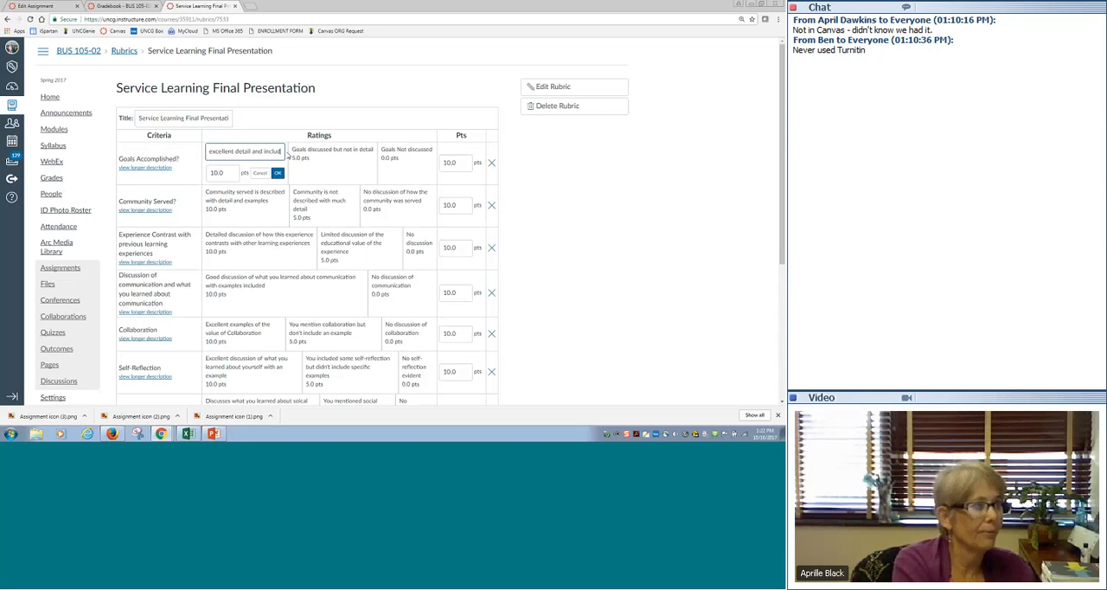
type("ed citations")
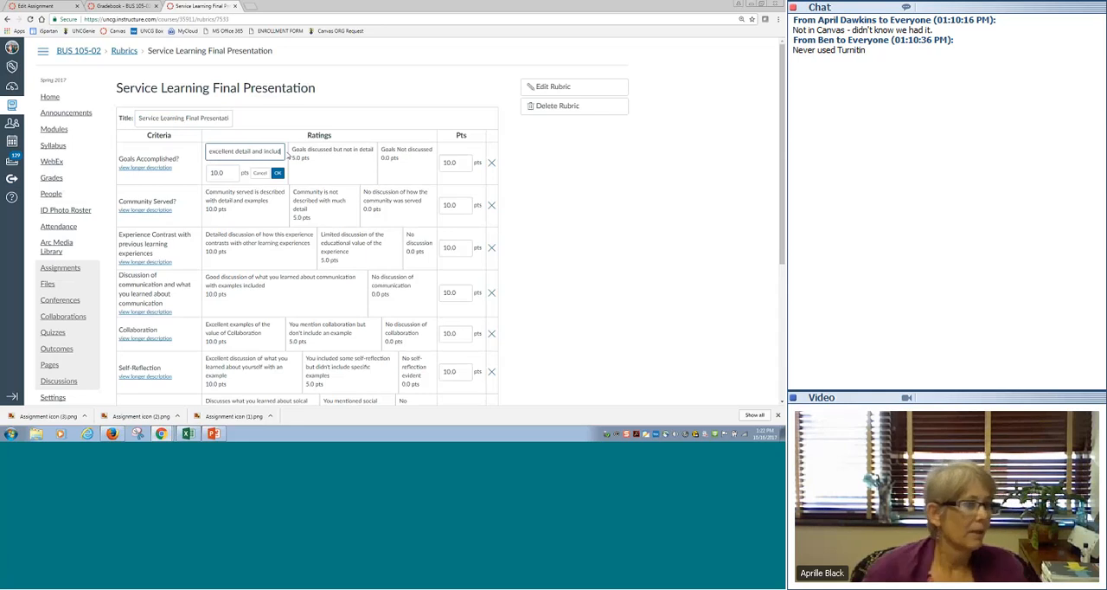
left_click(278, 173)
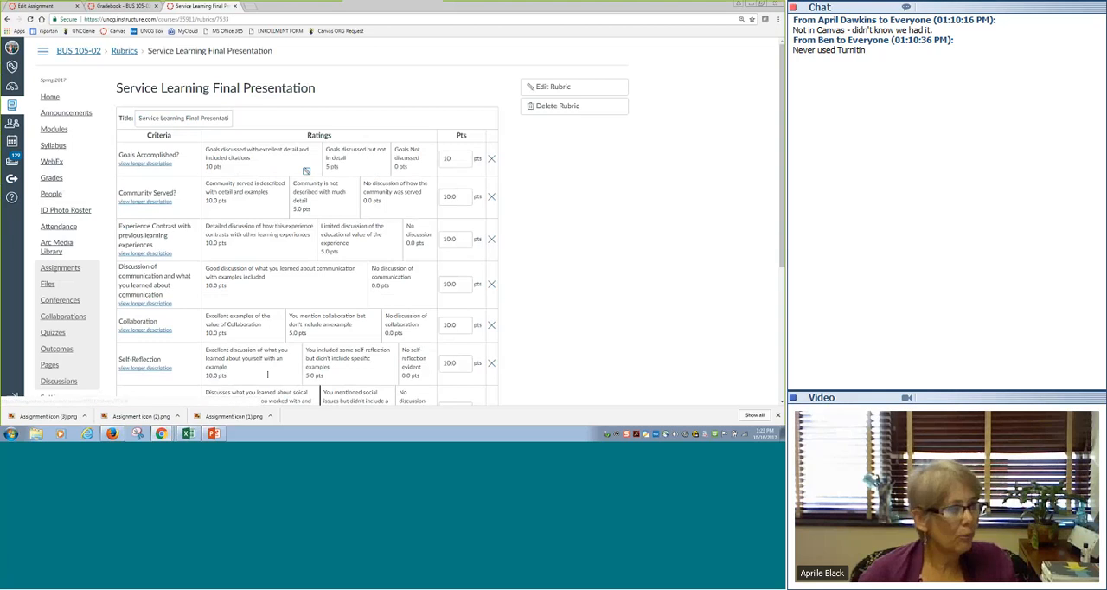
- Save the edited Service Learning Final Presentation rubric and return to the list of course rubrics
scroll(545, 207, "down", 4)
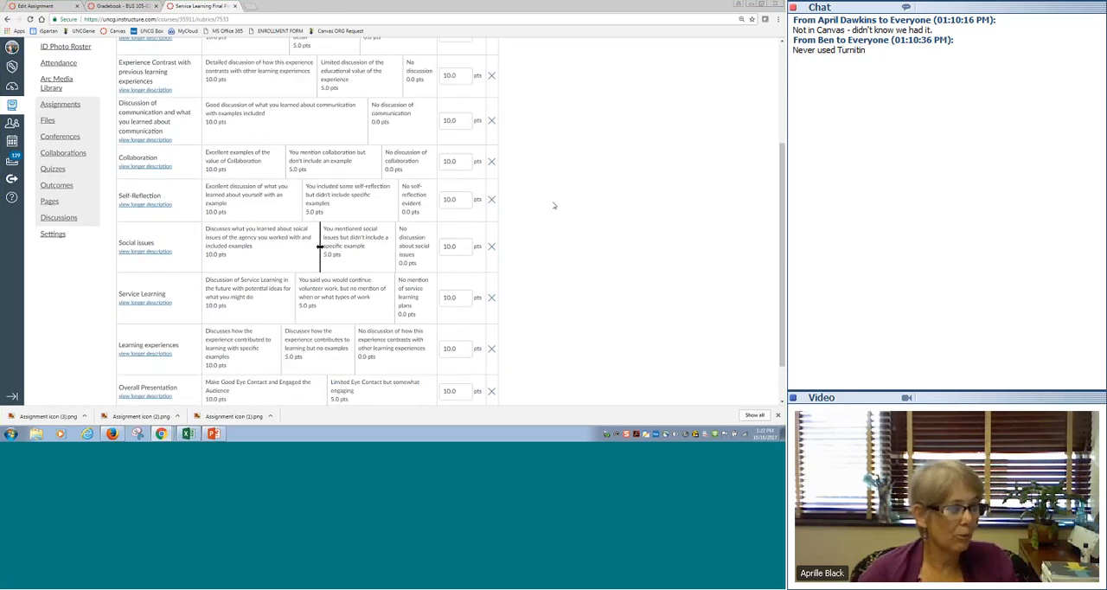
left_click(184, 381)
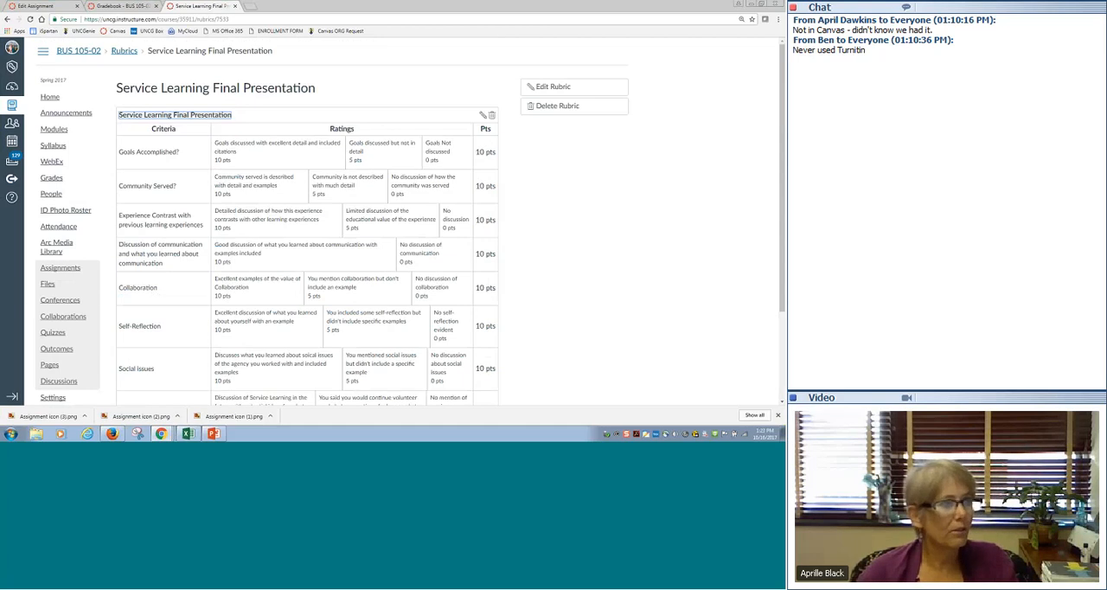
left_click(119, 51)
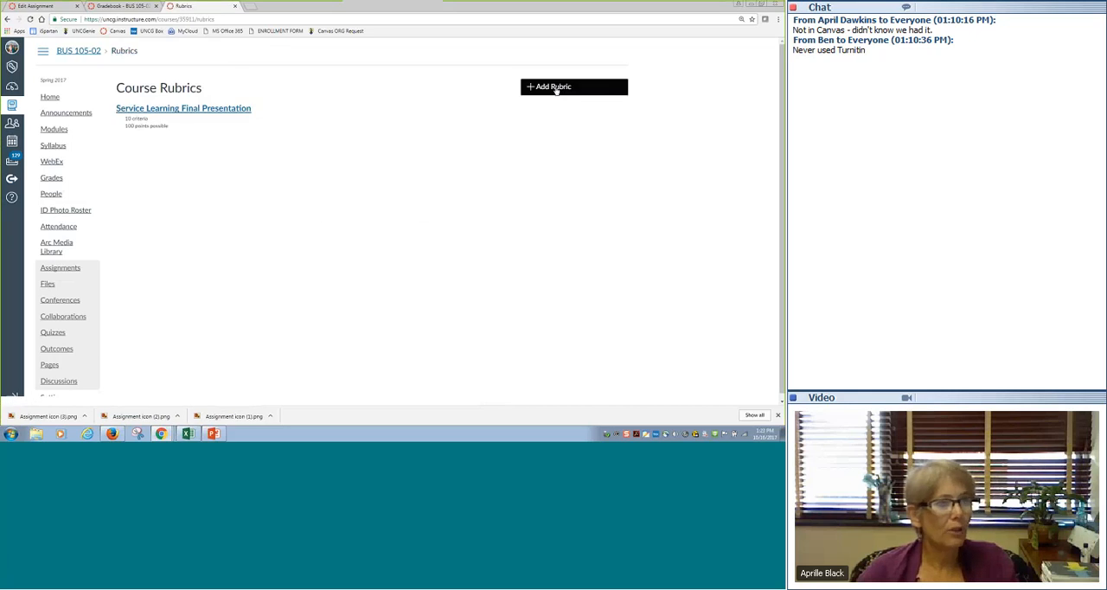
- Start a new course rubric and add a second criterion with the description "Text goes"
left_click(556, 88)
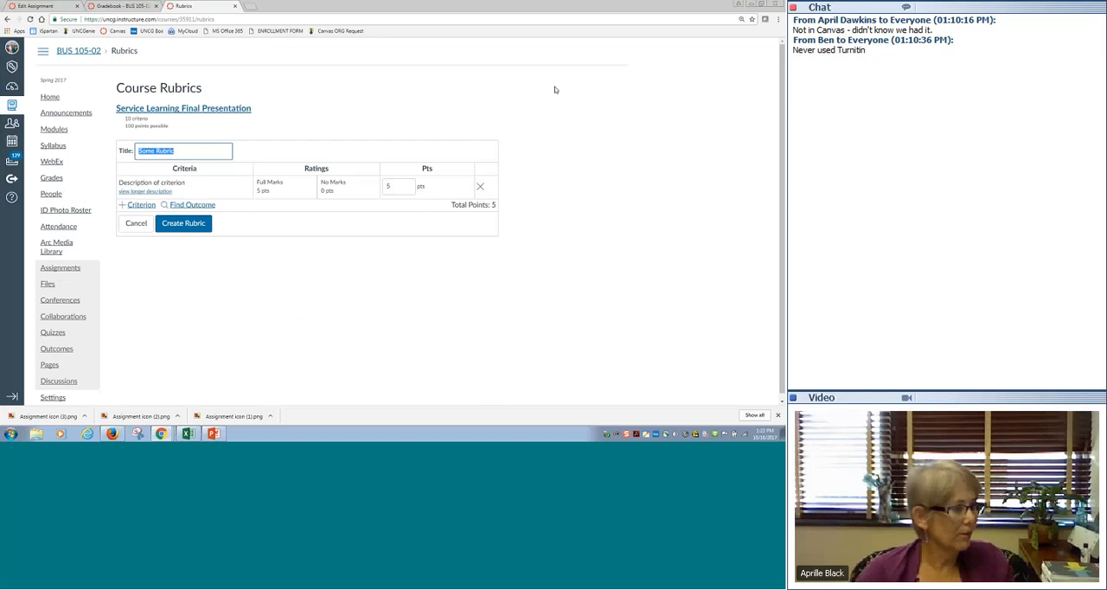
left_click(135, 205)
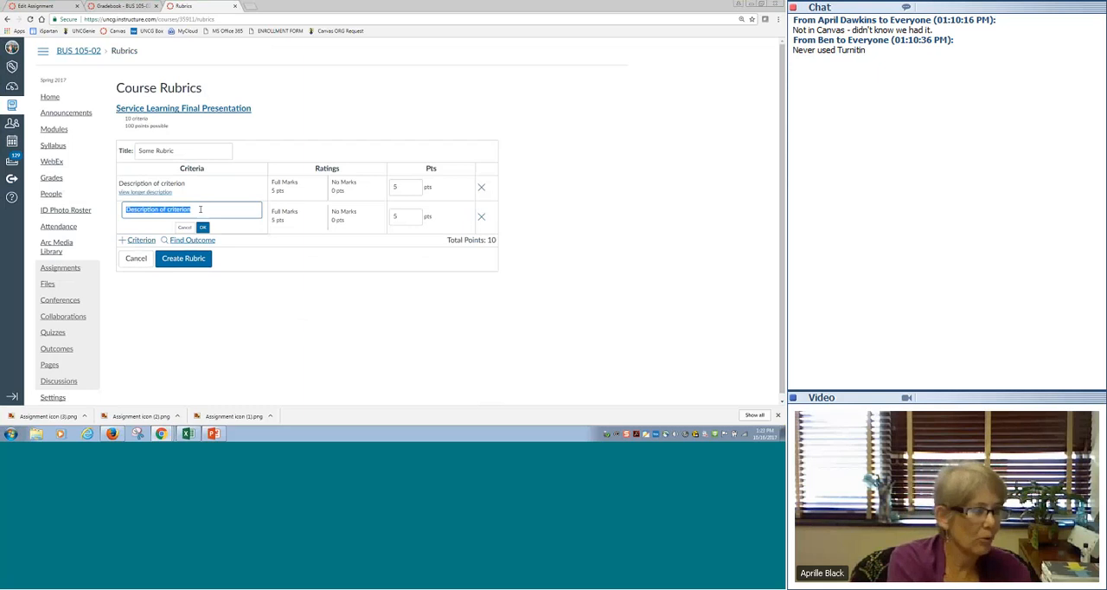
type("Te")
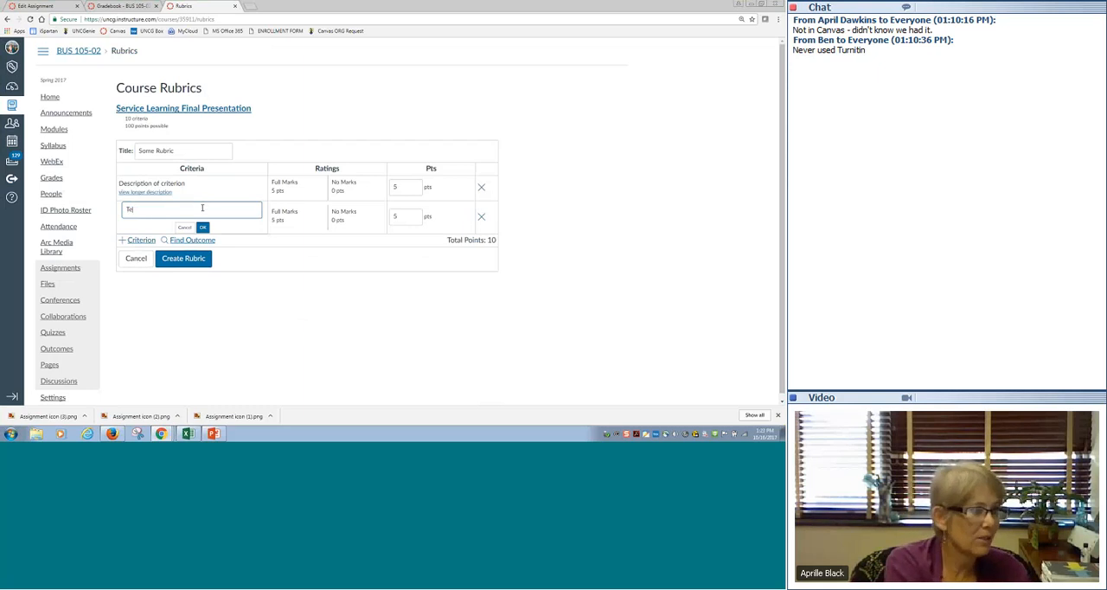
type("xt goes")
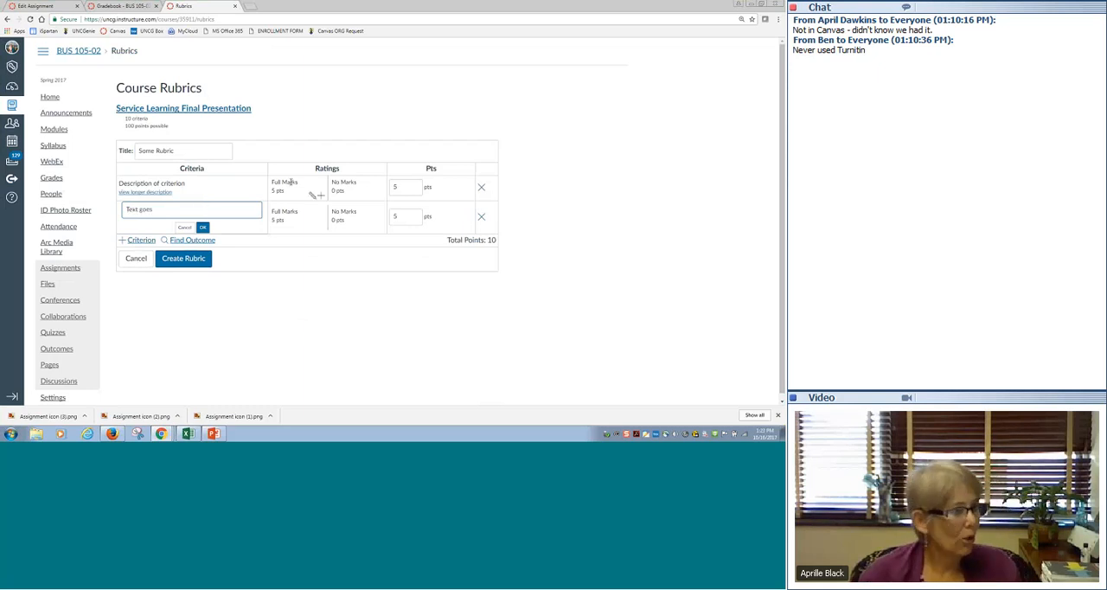
- Rename the first criterion's Full Marks rating to "Above average" and keep it at 5 points
left_click(291, 183)
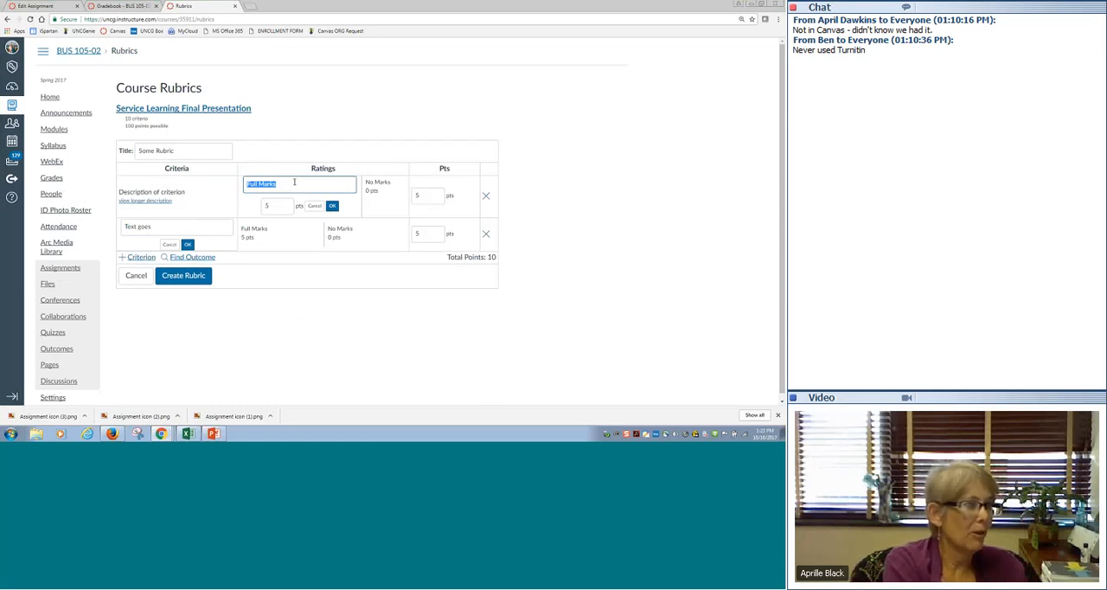
type("Above Ex")
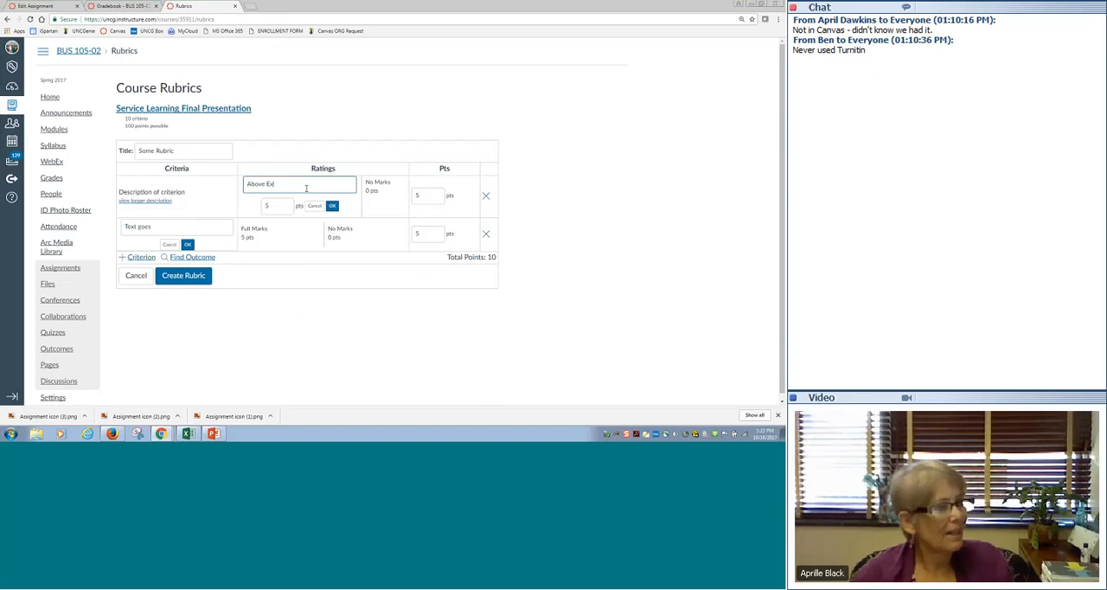
key("BackSpace")
key("BackSpace")
type("average")
key("Tab")
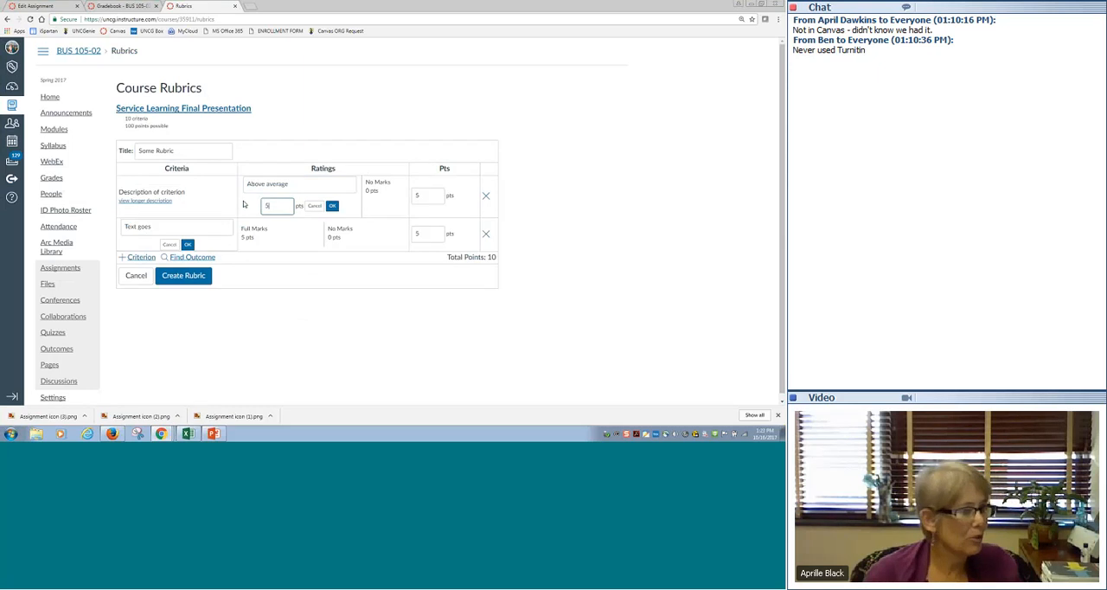
left_click(266, 205)
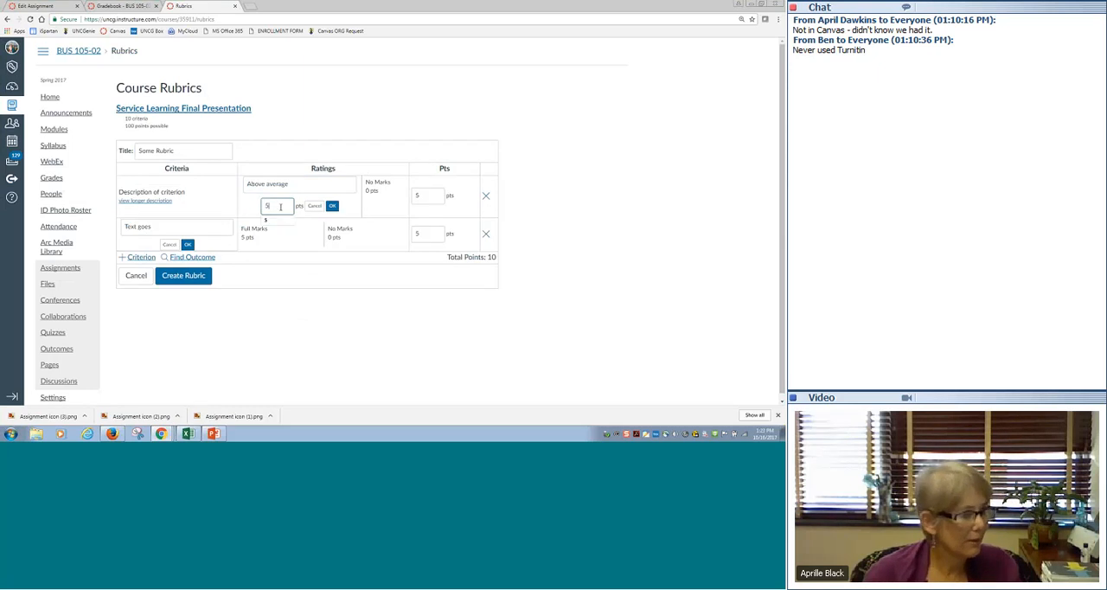
left_click(269, 221)
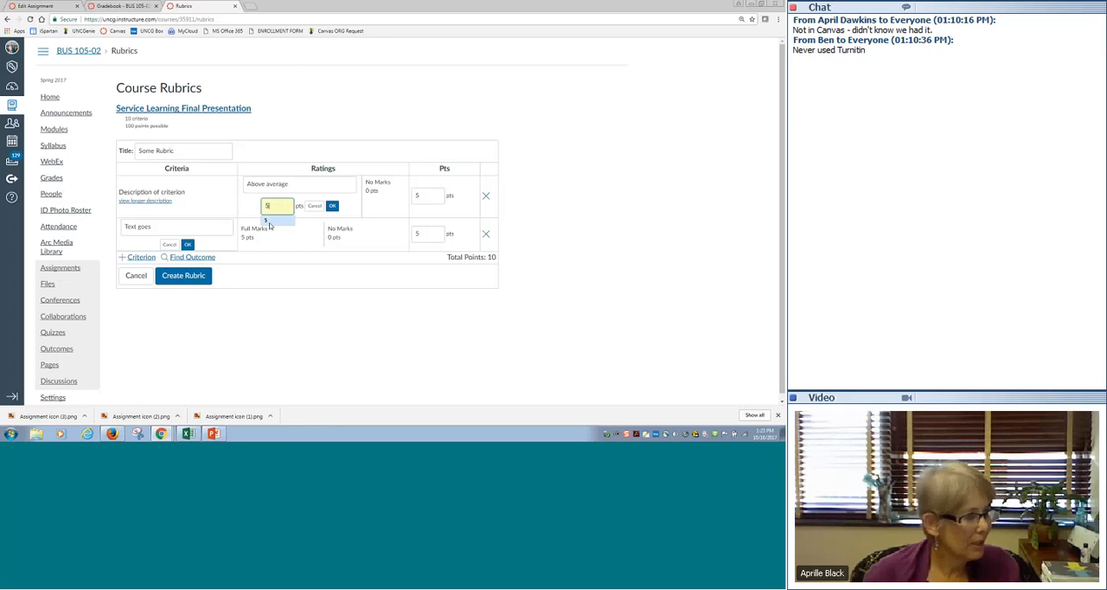
- Change the points of the second criterion's Full Marks rating to 10
left_click(307, 242)
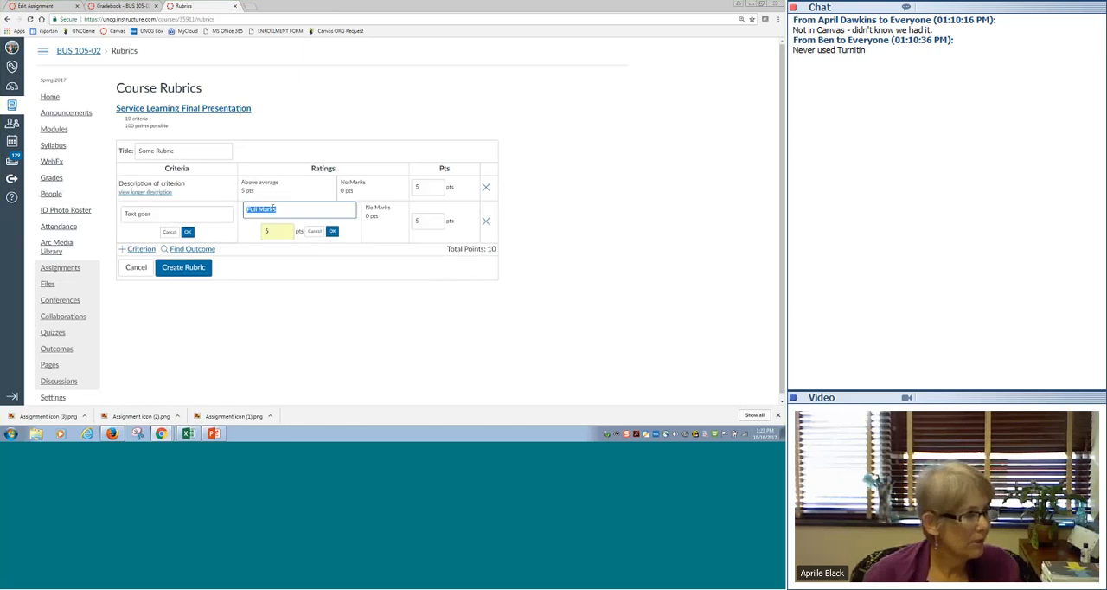
left_click(271, 231)
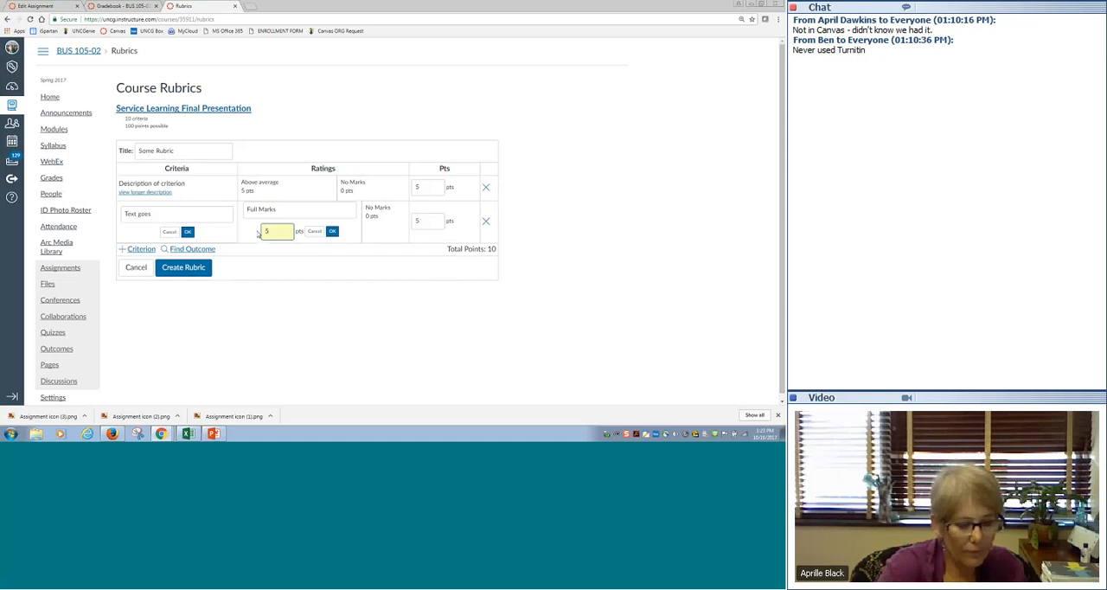
key("BackSpace")
type("10")
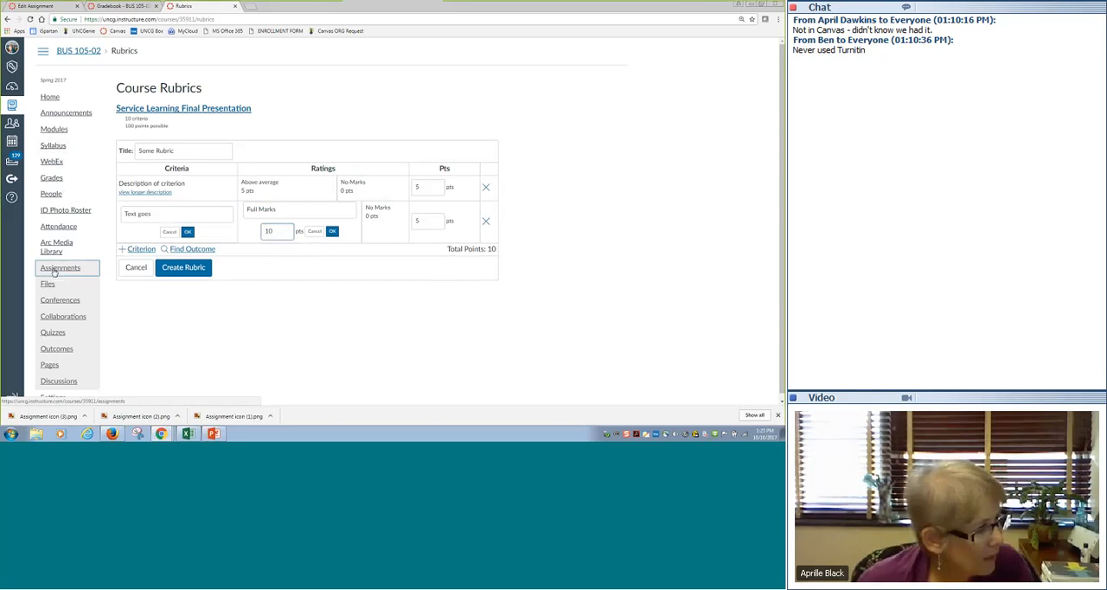
- Go to the course's assignments and open Service Learning Final Assignment from the Service Learning Assignments group
left_click(55, 269)
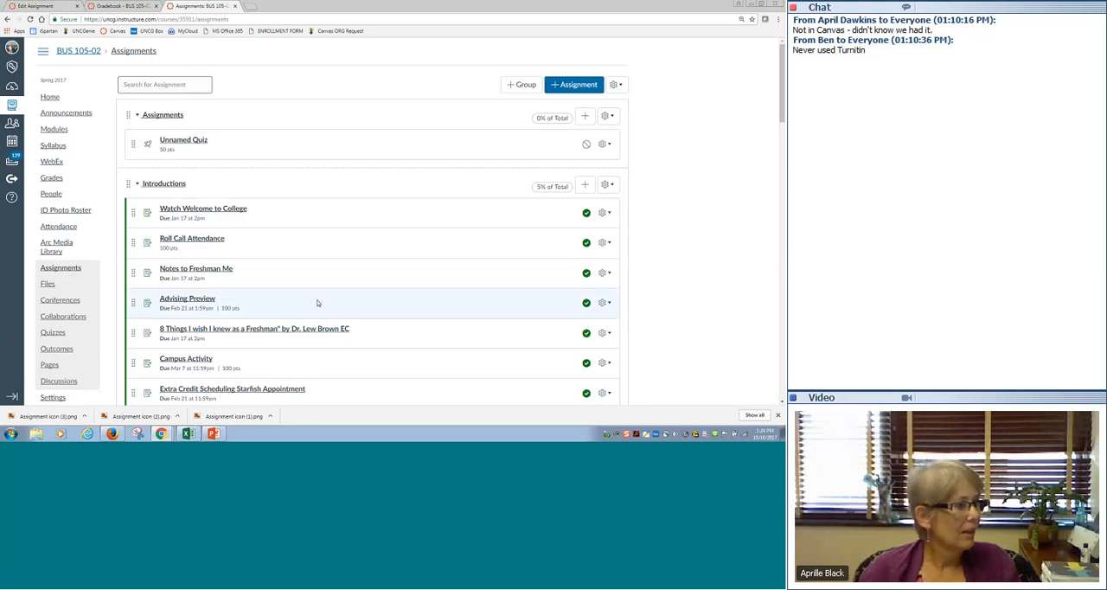
scroll(317, 301, "down", 1)
scroll(317, 301, "down", 5)
scroll(316, 302, "down", 10)
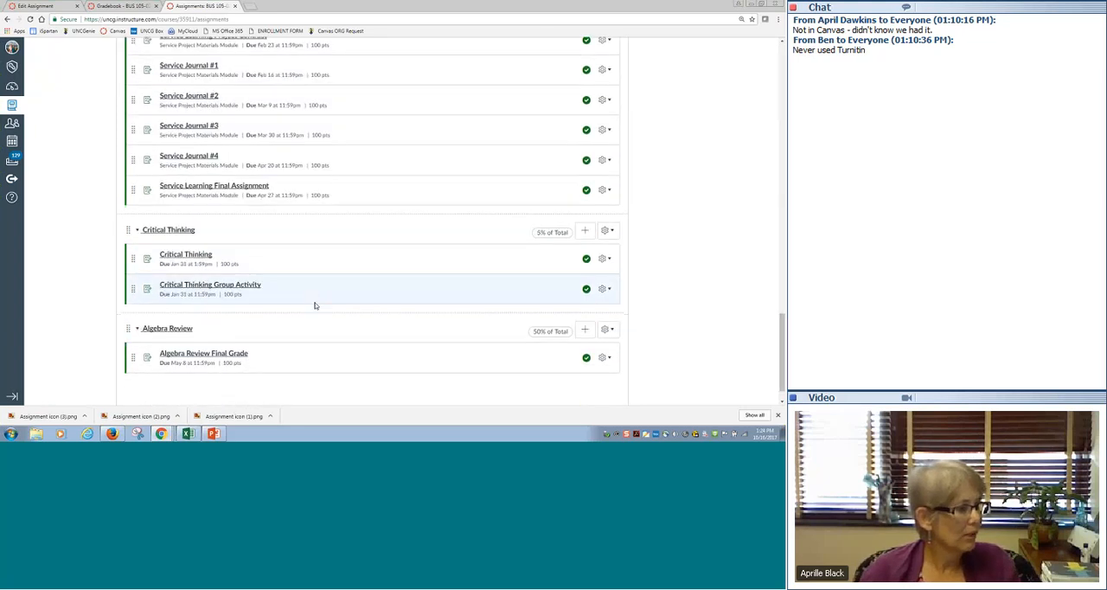
scroll(315, 305, "up", 1)
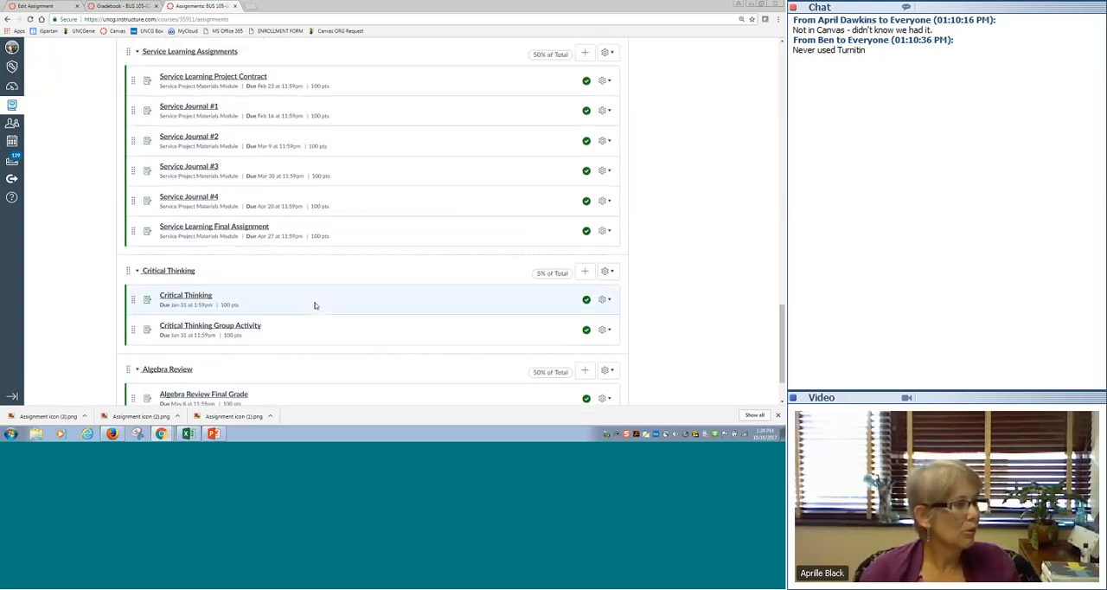
left_click(215, 231)
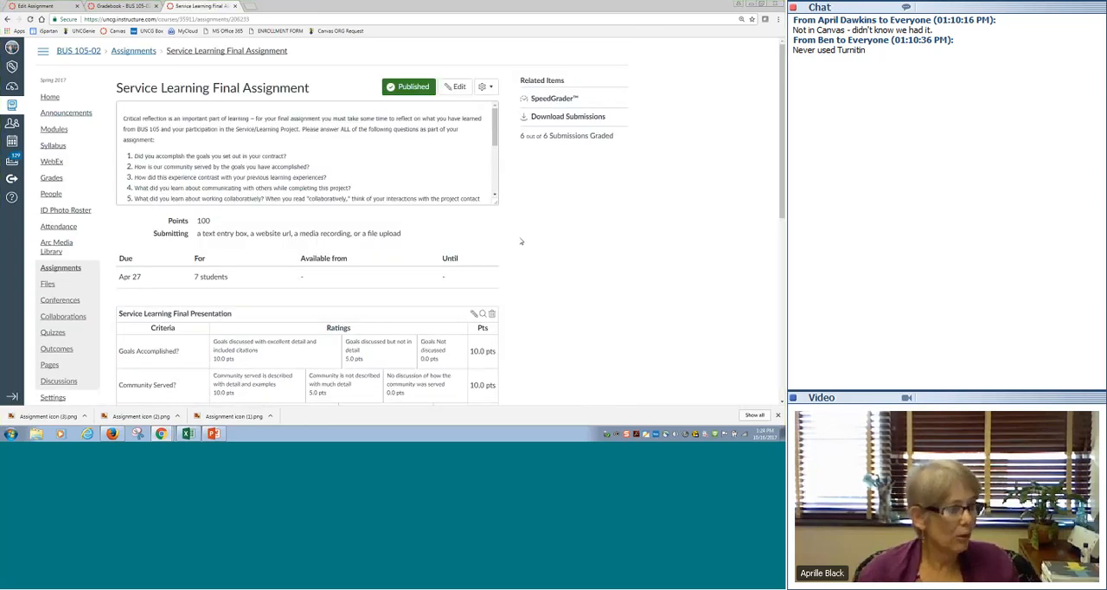
- Look through the final assignment's instructions and the criteria and ratings of its attached rubric
scroll(538, 246, "down", 2)
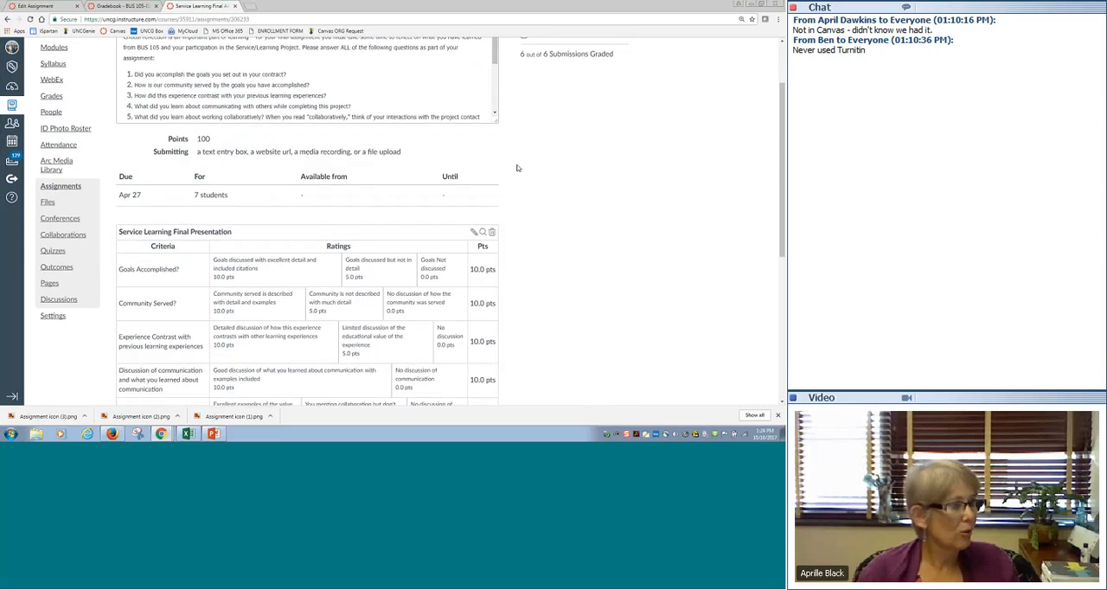
scroll(517, 168, "up", 2)
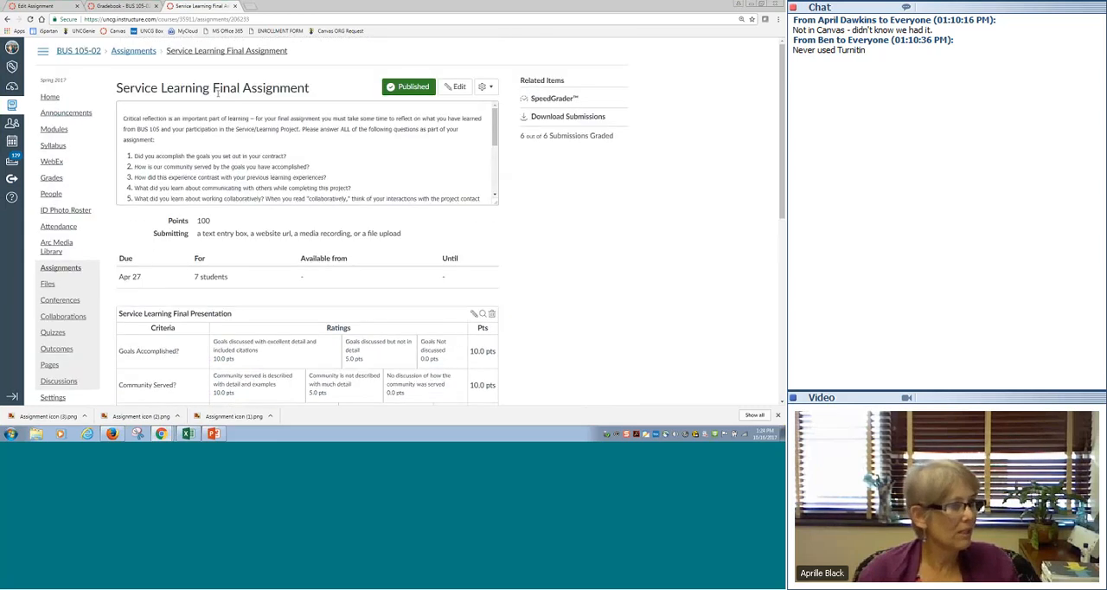
scroll(259, 152, "down", 3)
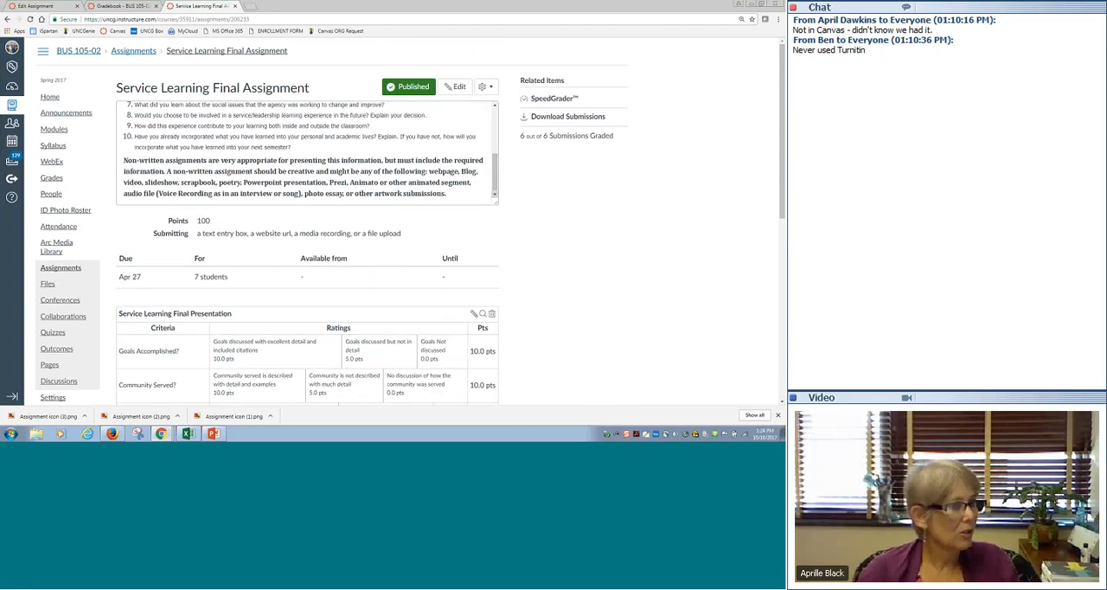
scroll(531, 252, "down", 5)
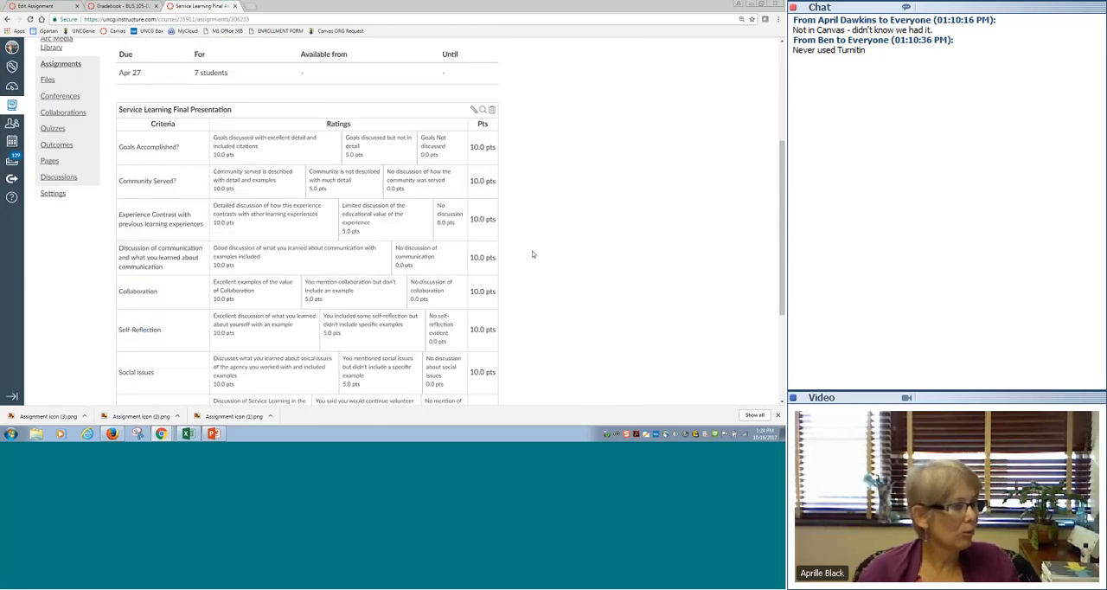
scroll(532, 254, "down", 2)
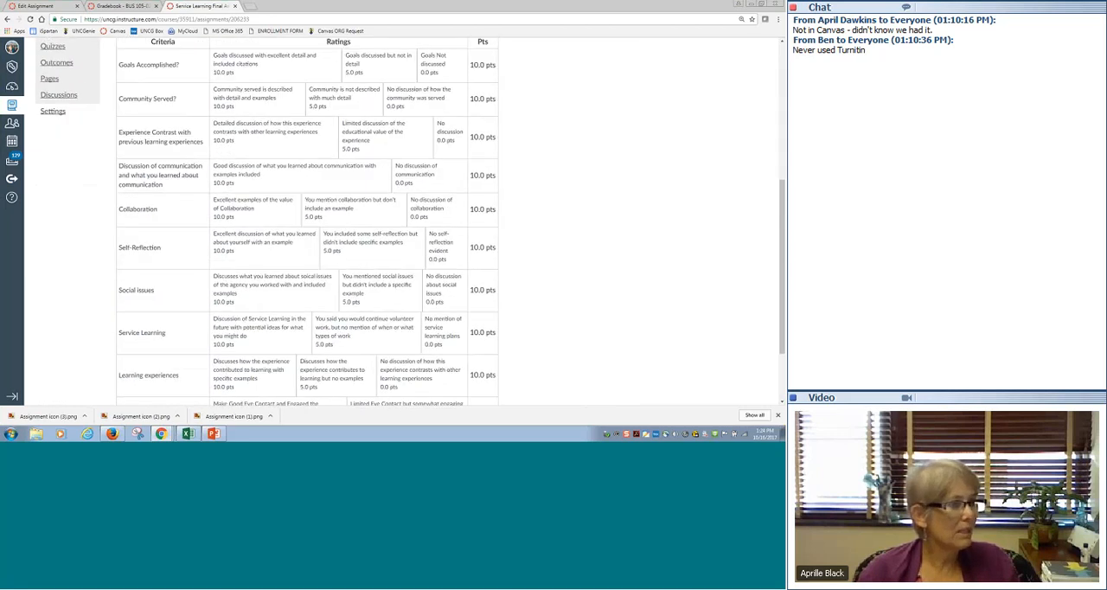
scroll(548, 197, "down", 2)
scroll(548, 196, "up", 9)
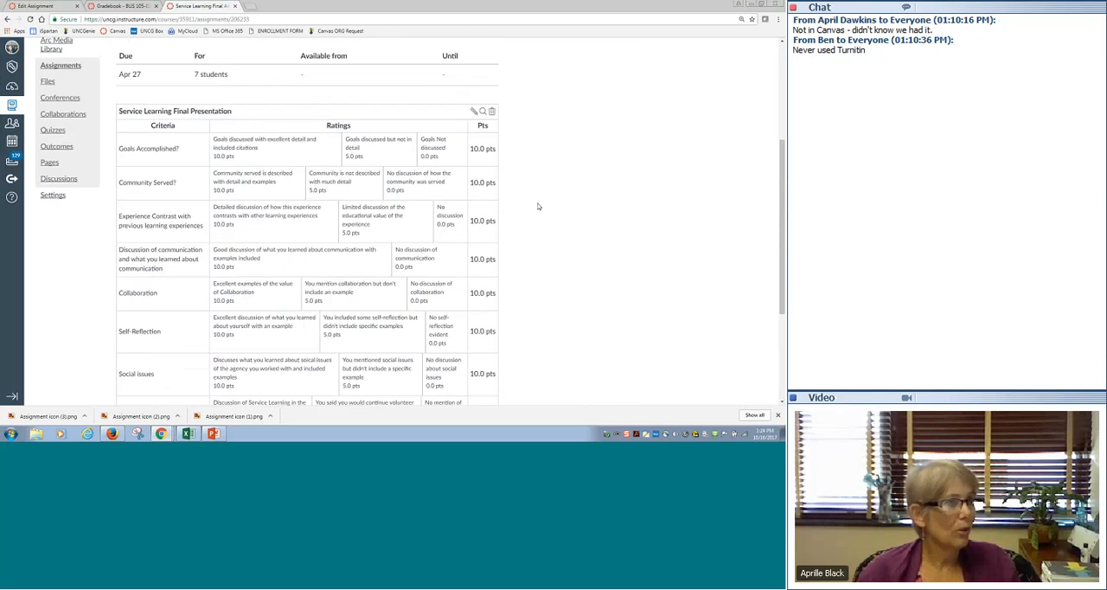
- Open the assignment's submissions in SpeedGrader and display the grading rubric for the first student's submission
left_click(548, 98)
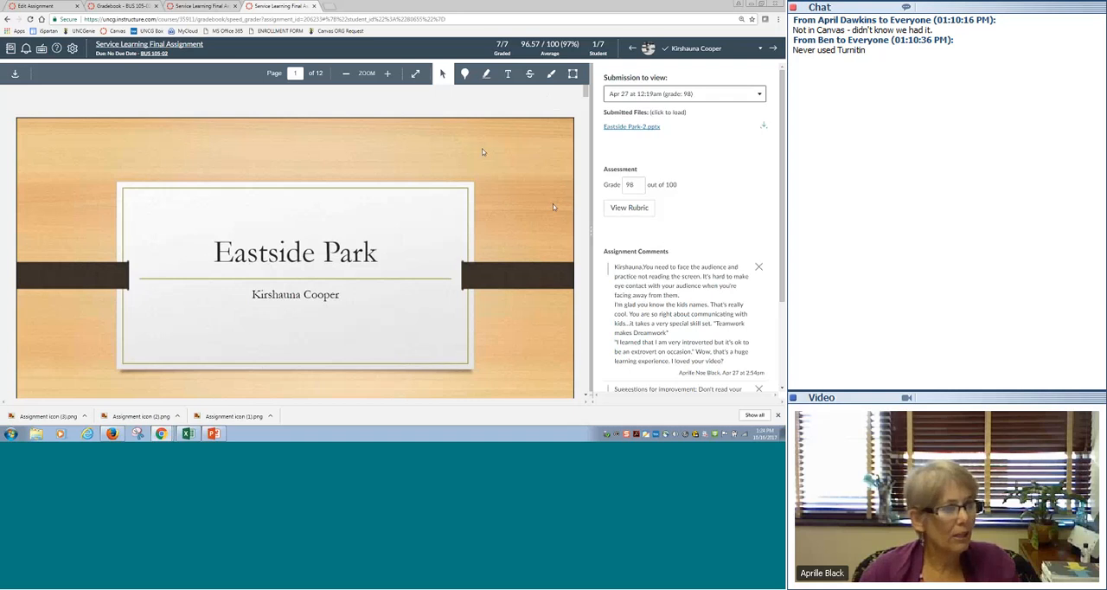
left_click(632, 208)
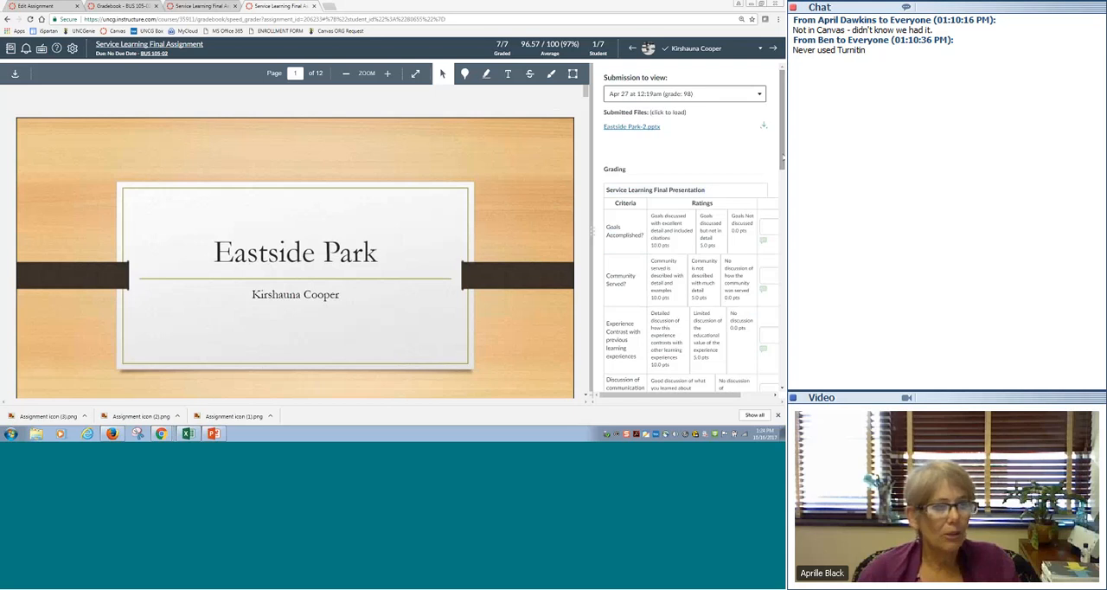
- Rate Goals Accomplished in the grading rubric at 10, 5 and finally 0 points, and rate Community Served at 10 points
left_click(670, 232)
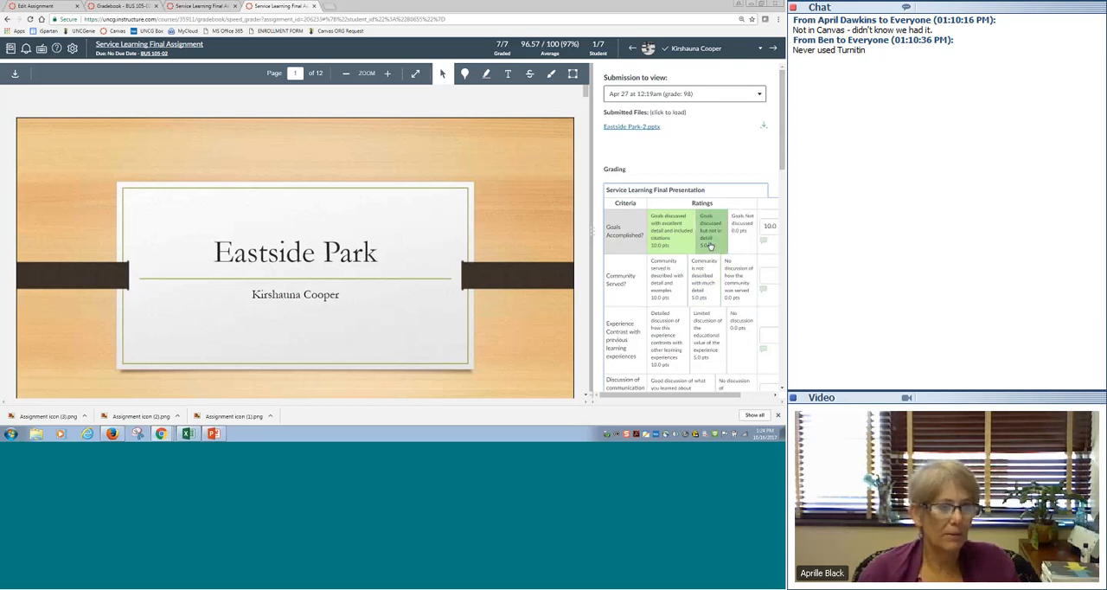
left_click(710, 246)
left_click(741, 241)
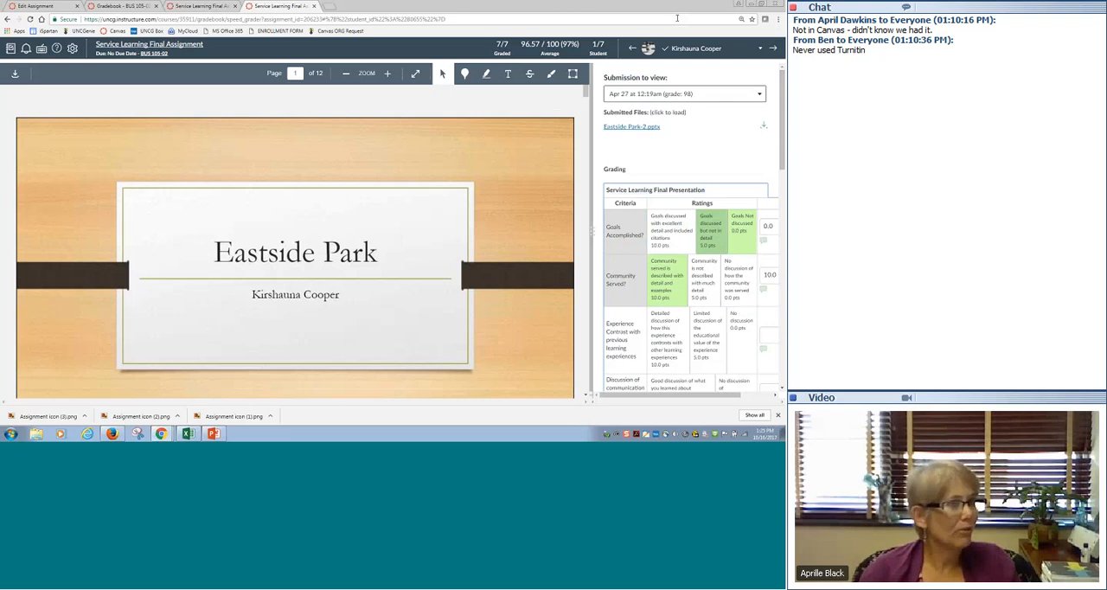
- Switch to the Canvas Assessments presentation in PowerPoint and display slide 9, Icons in the Gradebook
left_click(751, 4)
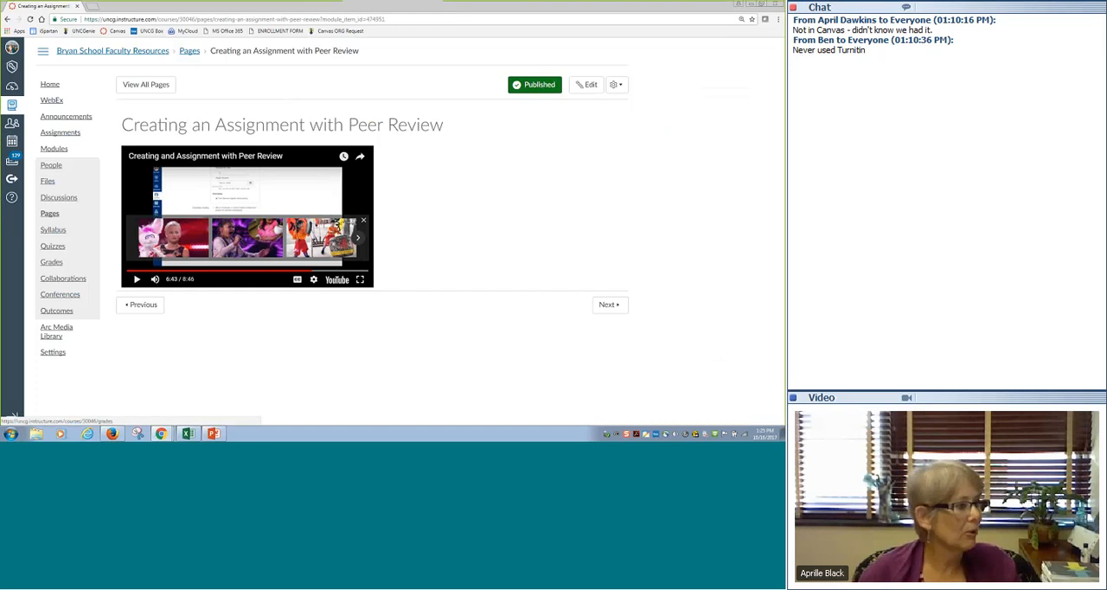
left_click(213, 433)
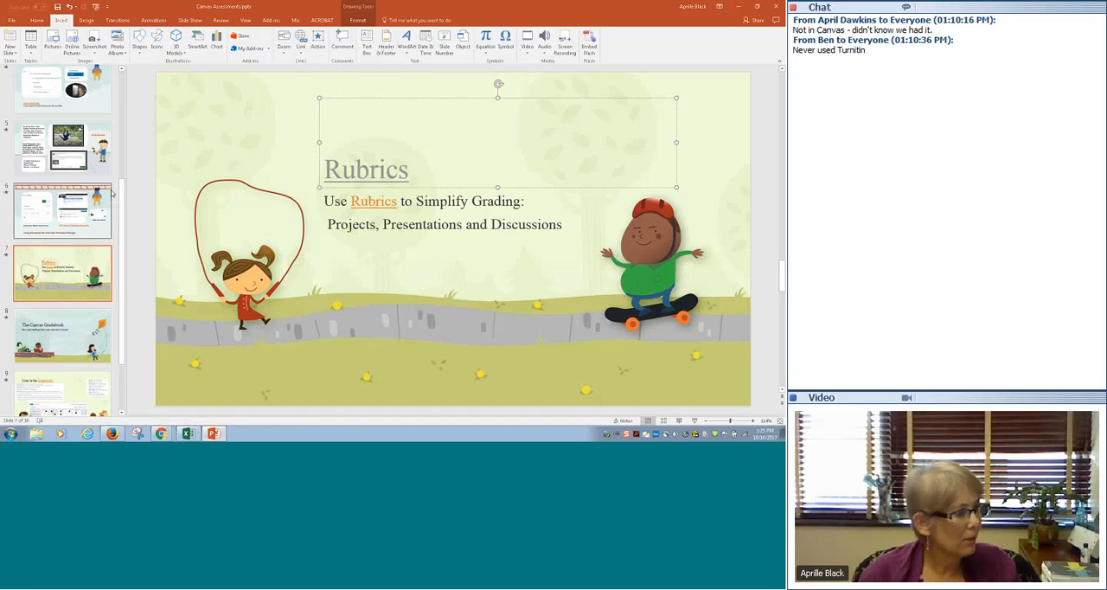
scroll(119, 316, "down", 2)
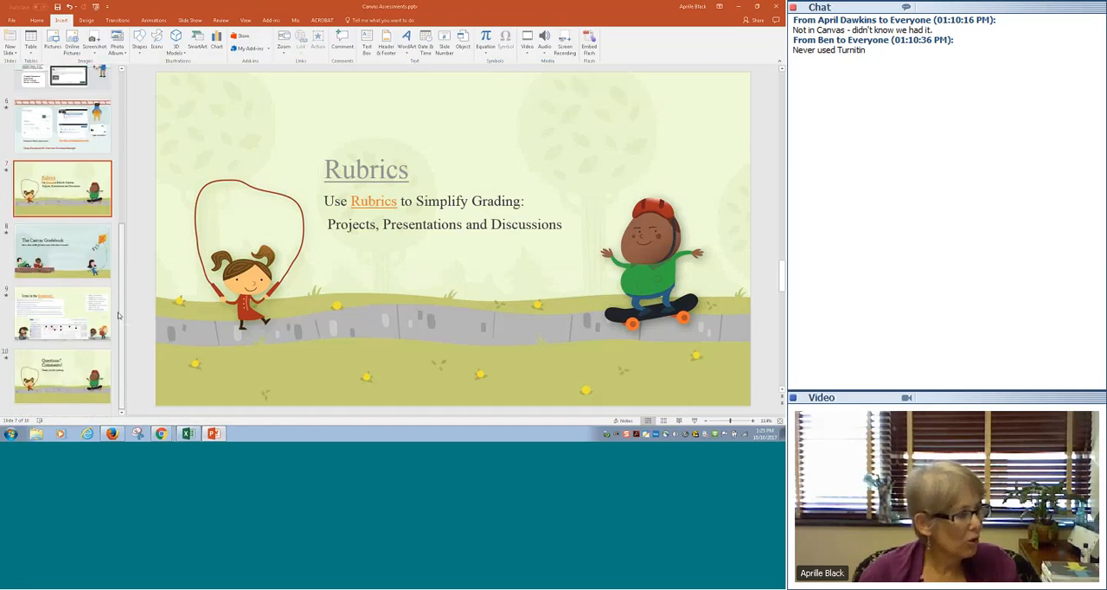
left_click(61, 313)
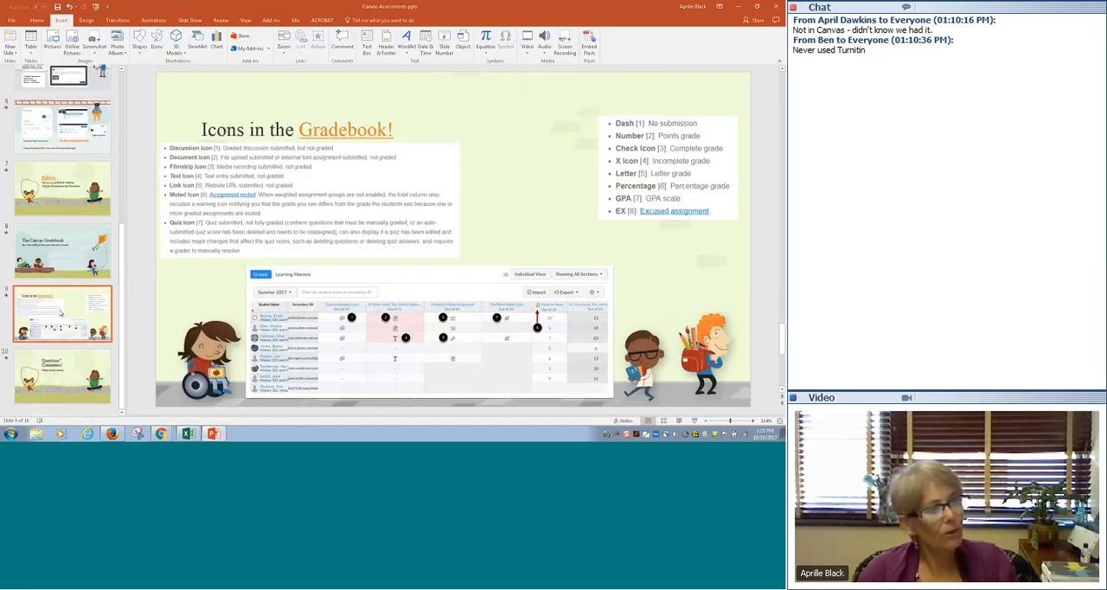